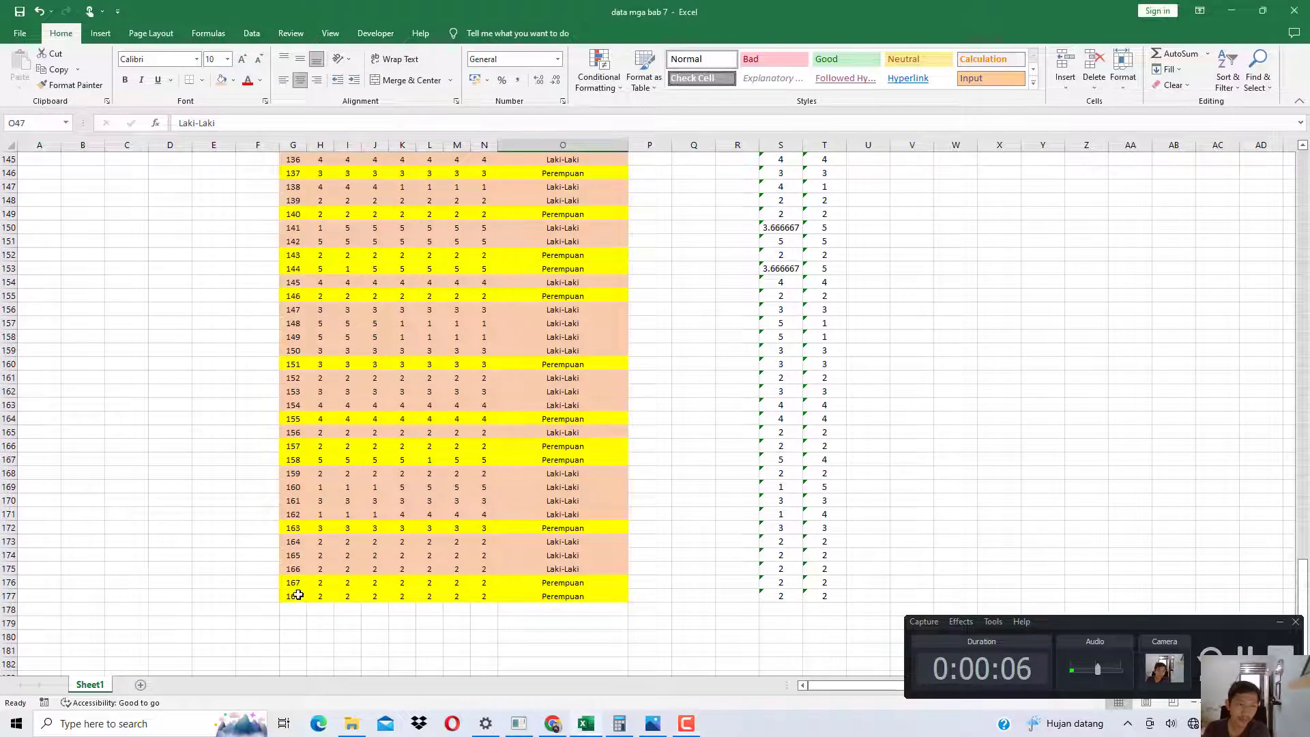
Step: Examine the respondent table in columns G to O, including the Jenis Kelamin labels and the MOT and KIN scores
{"action": "left_click", "coordinate": [298, 585]}
{"action": "scroll", "coordinate": [607, 371], "scroll_direction": "up", "scroll_amount": 5}
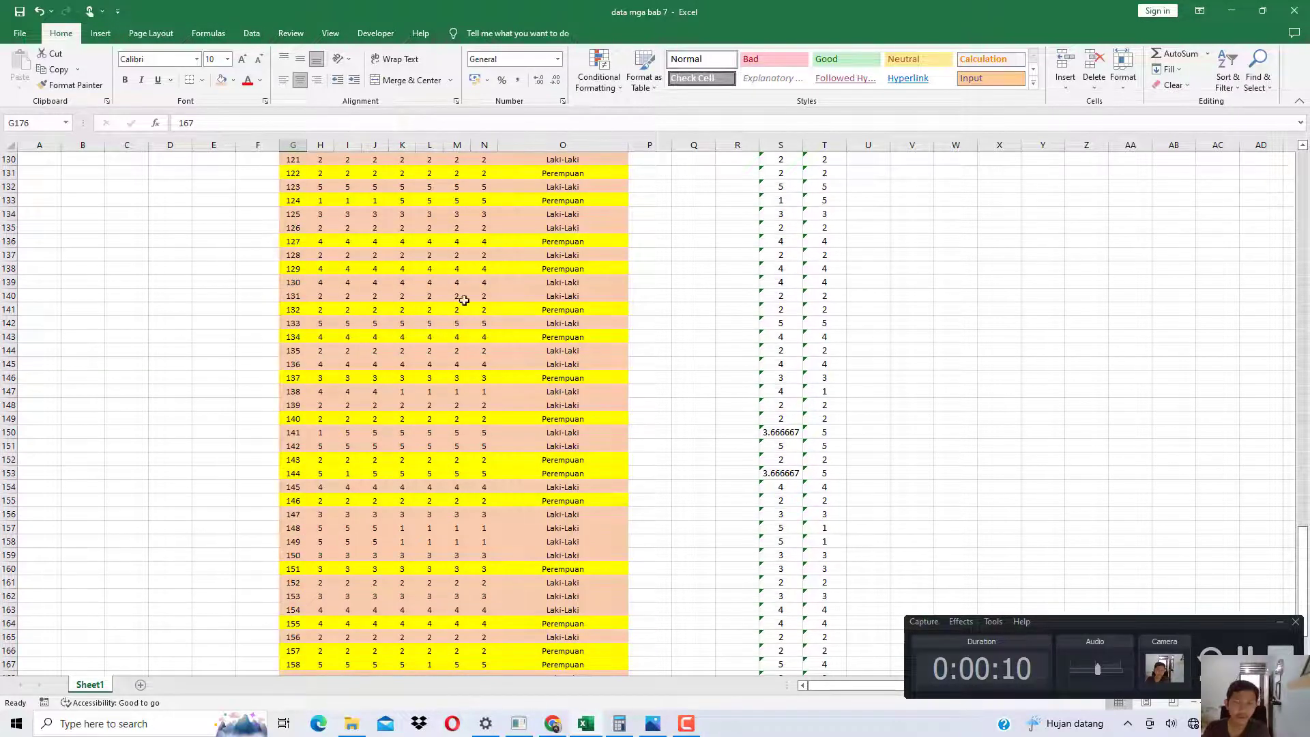
{"action": "left_click", "coordinate": [612, 201]}
{"action": "left_click", "coordinate": [595, 242]}
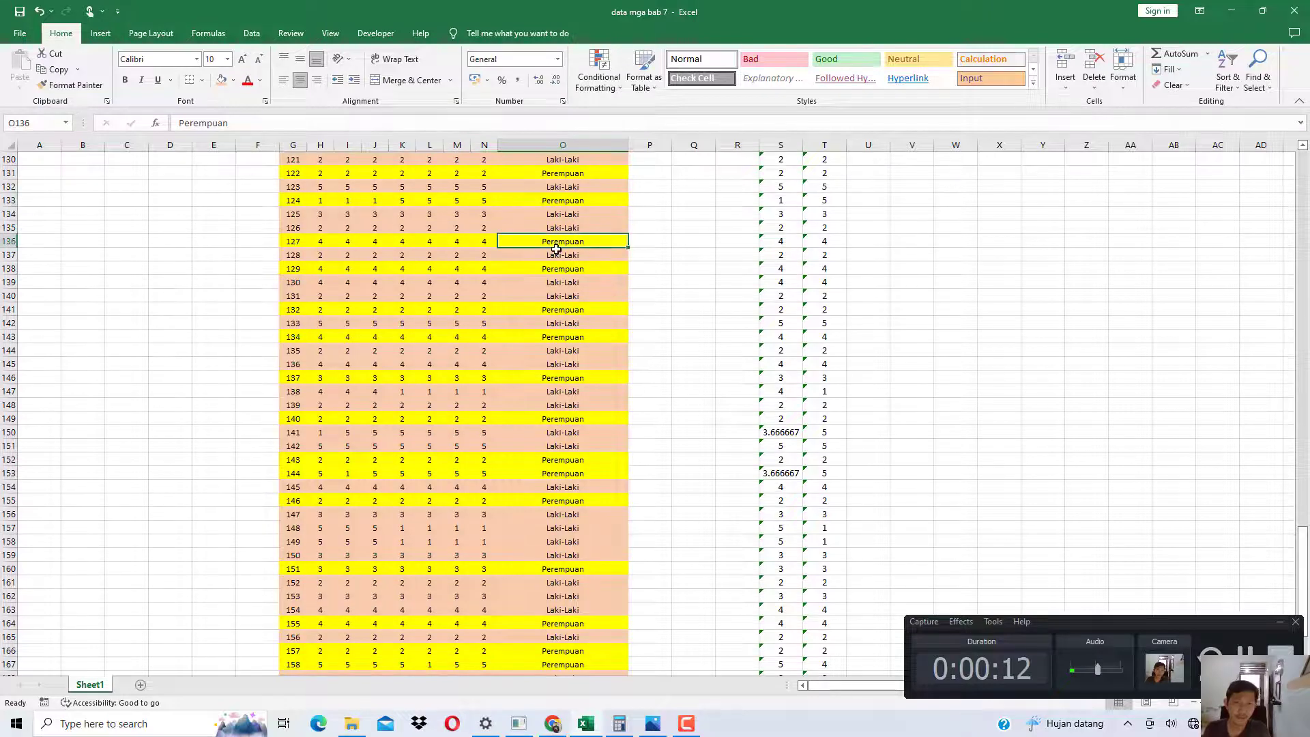
{"action": "scroll", "coordinate": [560, 247], "scroll_direction": "up", "scroll_amount": 3}
{"action": "left_click", "coordinate": [573, 213]}
{"action": "scroll", "coordinate": [587, 268], "scroll_direction": "up", "scroll_amount": 3}
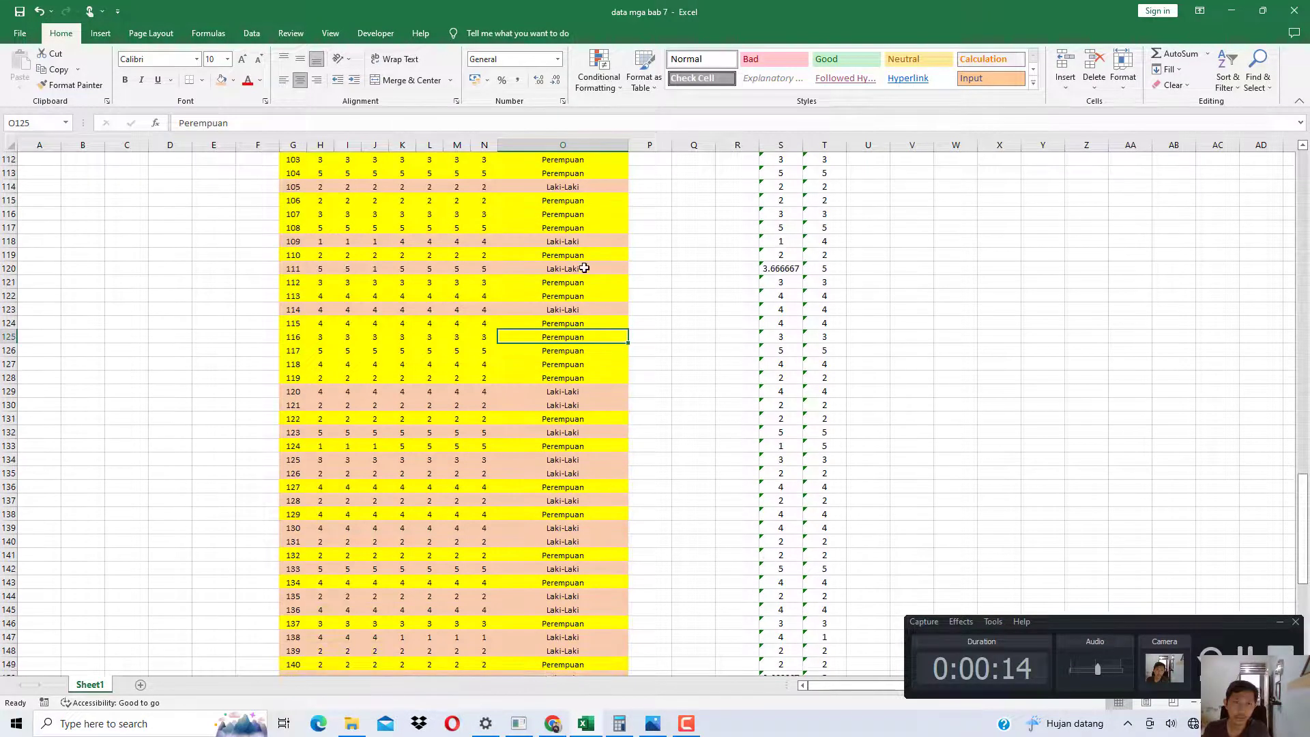
{"action": "left_click", "coordinate": [580, 309]}
{"action": "left_click", "coordinate": [581, 241]}
{"action": "scroll", "coordinate": [580, 285], "scroll_direction": "up", "scroll_amount": 5}
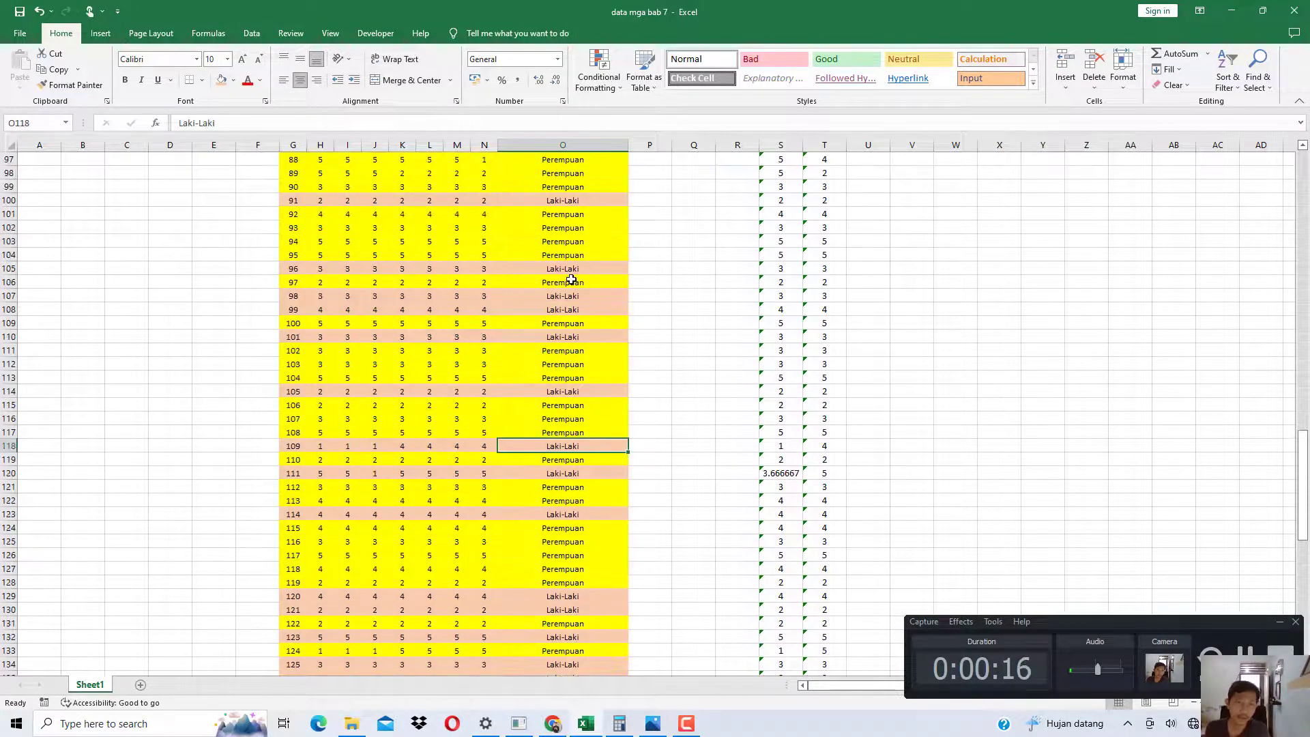
{"action": "left_click_drag", "start_coordinate": [557, 294], "coordinate": [539, 309]}
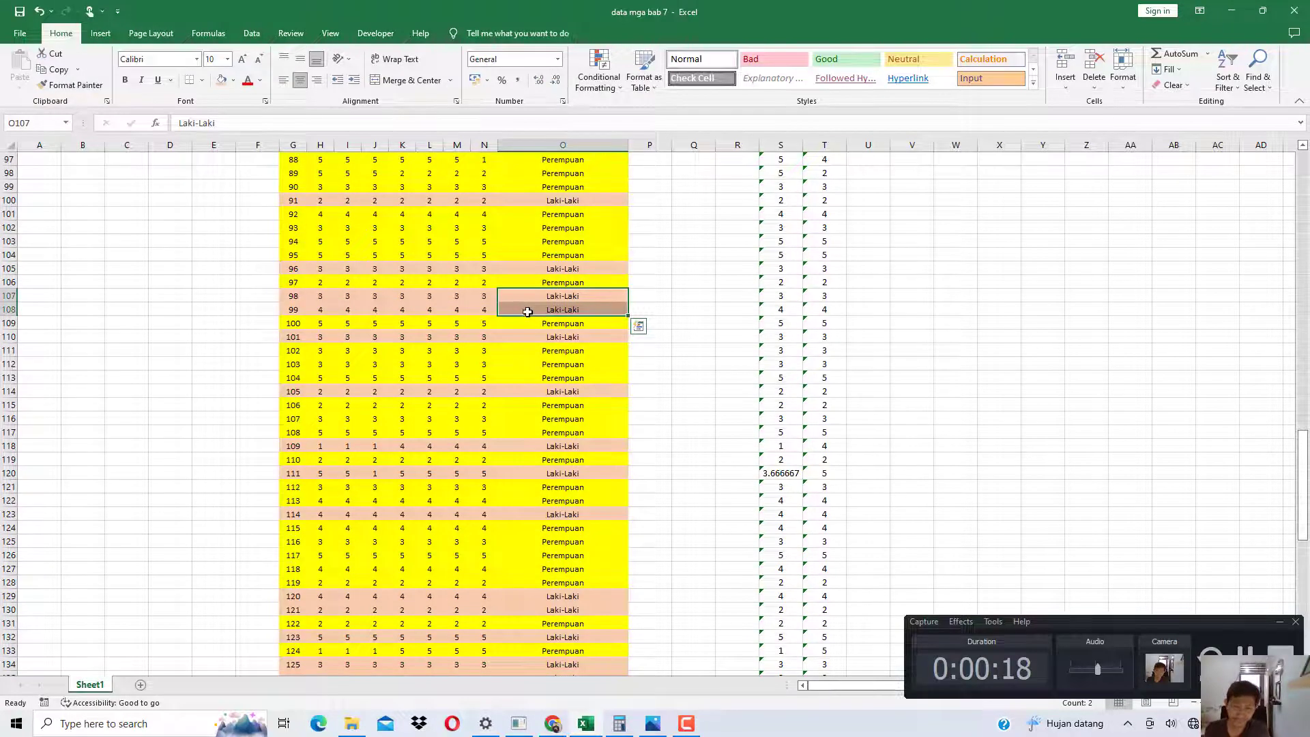
{"action": "scroll", "coordinate": [525, 303], "scroll_direction": "up", "scroll_amount": 20}
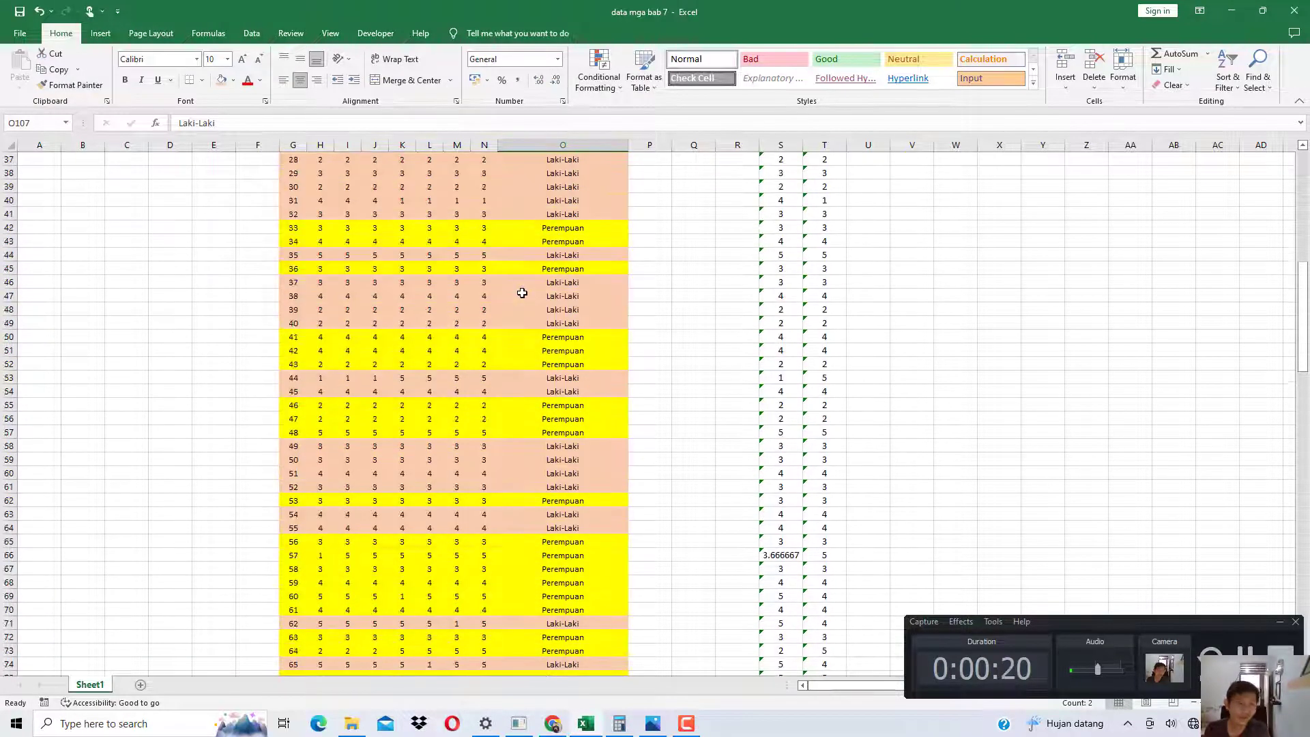
{"action": "scroll", "coordinate": [522, 293], "scroll_direction": "up", "scroll_amount": 11}
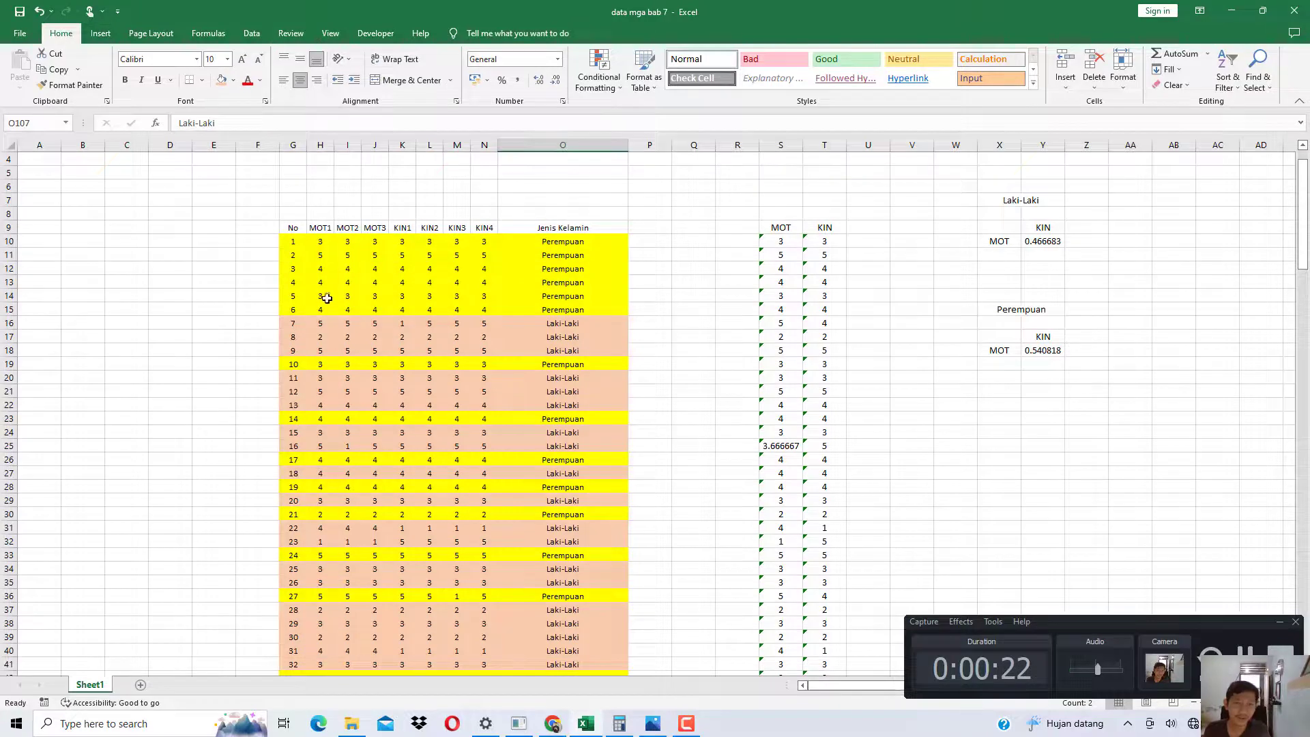
{"action": "left_click", "coordinate": [326, 298]}
{"action": "left_click", "coordinate": [438, 269]}
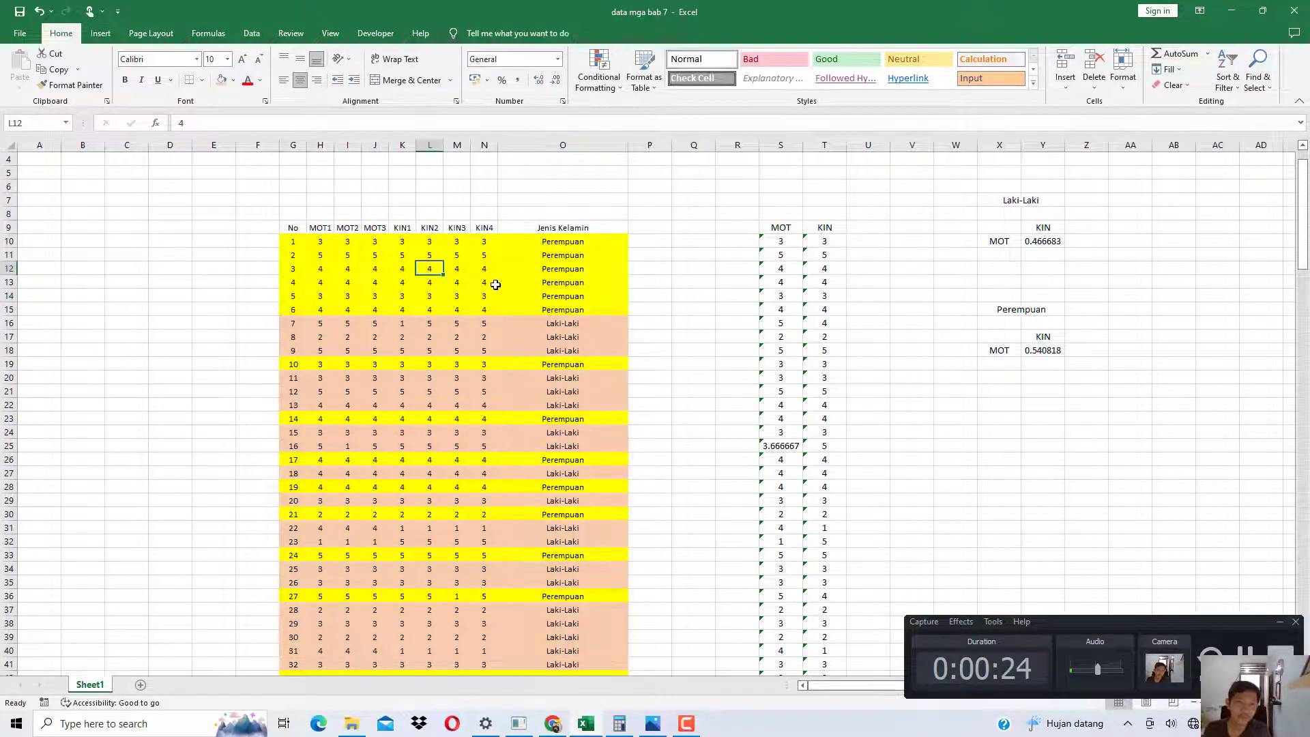
{"action": "scroll", "coordinate": [495, 285], "scroll_direction": "down", "scroll_amount": 4}
{"action": "left_click", "coordinate": [487, 332]}
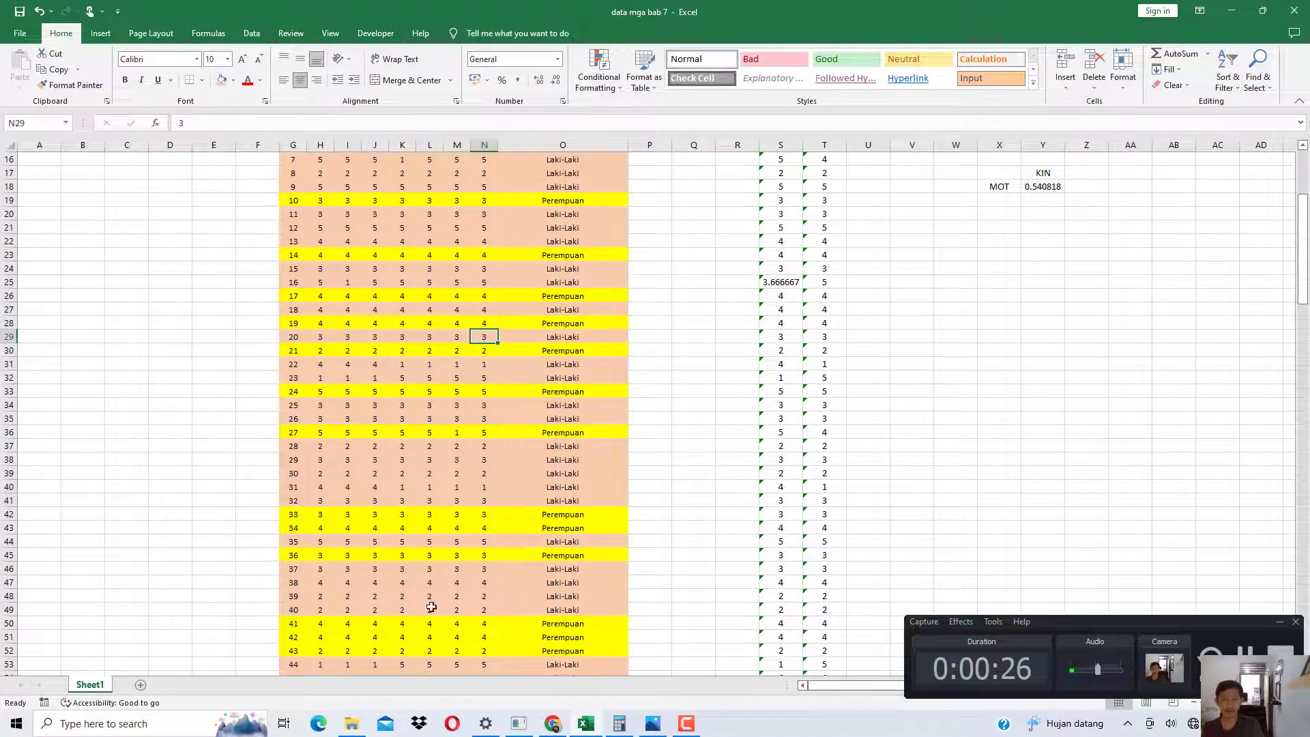
Step: Switch to File Explorer and open the dat mga text file from the MGA folder in LATIHAN SMARTPLS
{"action": "left_click", "coordinate": [352, 722]}
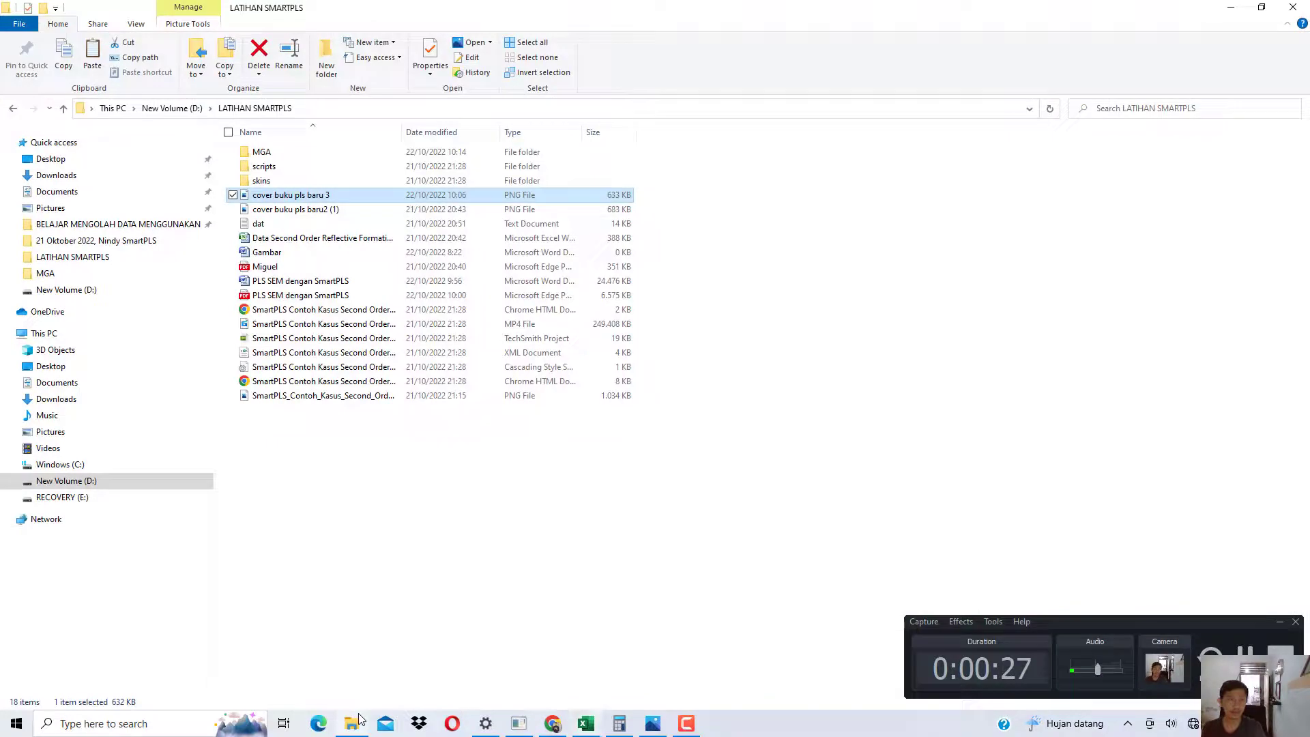
{"action": "left_click", "coordinate": [260, 156]}
{"action": "double_click", "coordinate": [259, 152]}
{"action": "double_click", "coordinate": [273, 196]}
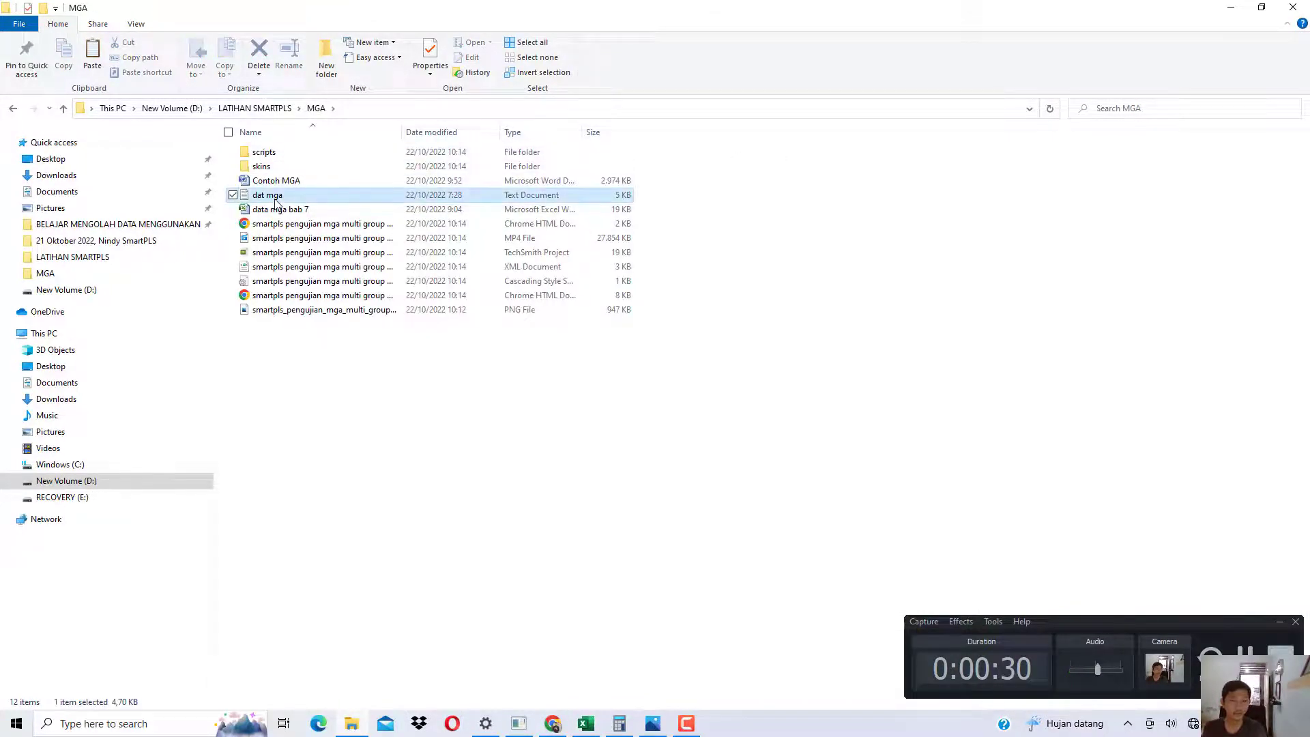
{"action": "left_click", "coordinate": [1243, 282]}
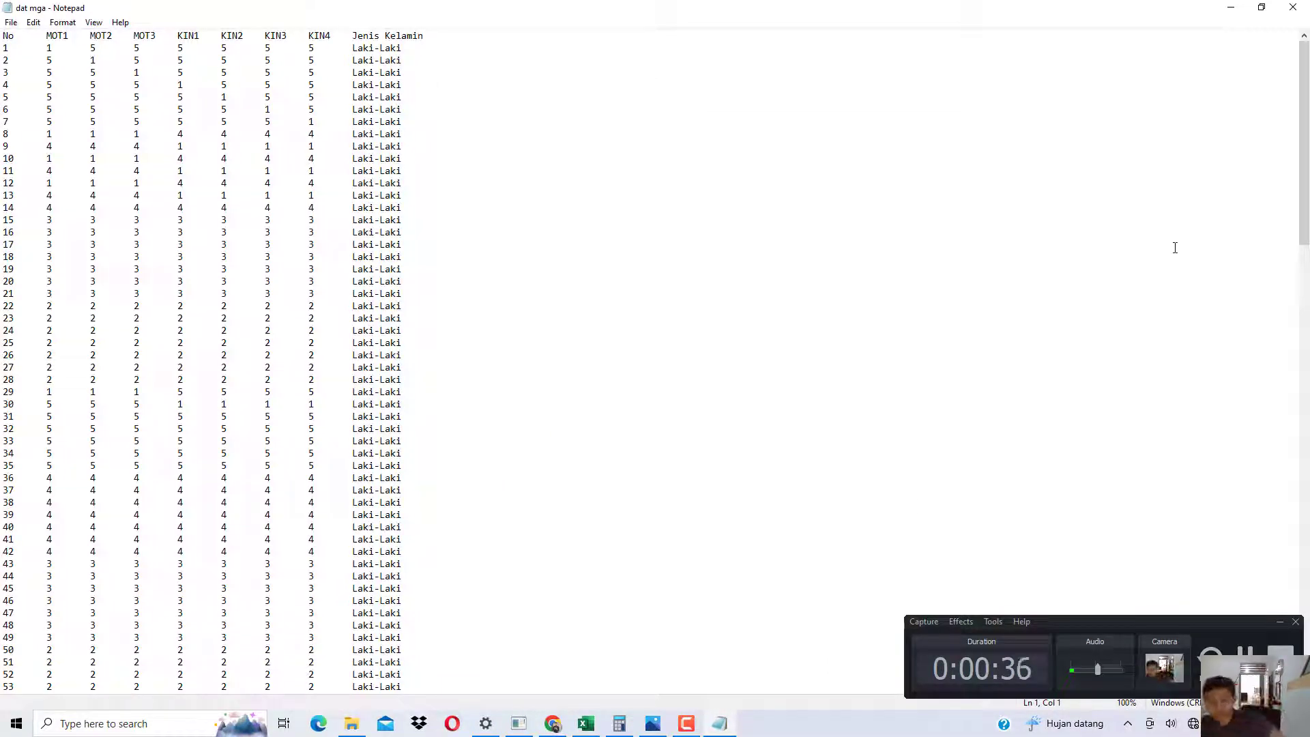
Step: Replace all contents of the dat mga text file with the respondent table copied from the Excel workbook, save it and close both files
{"action": "left_click", "coordinate": [585, 723]}
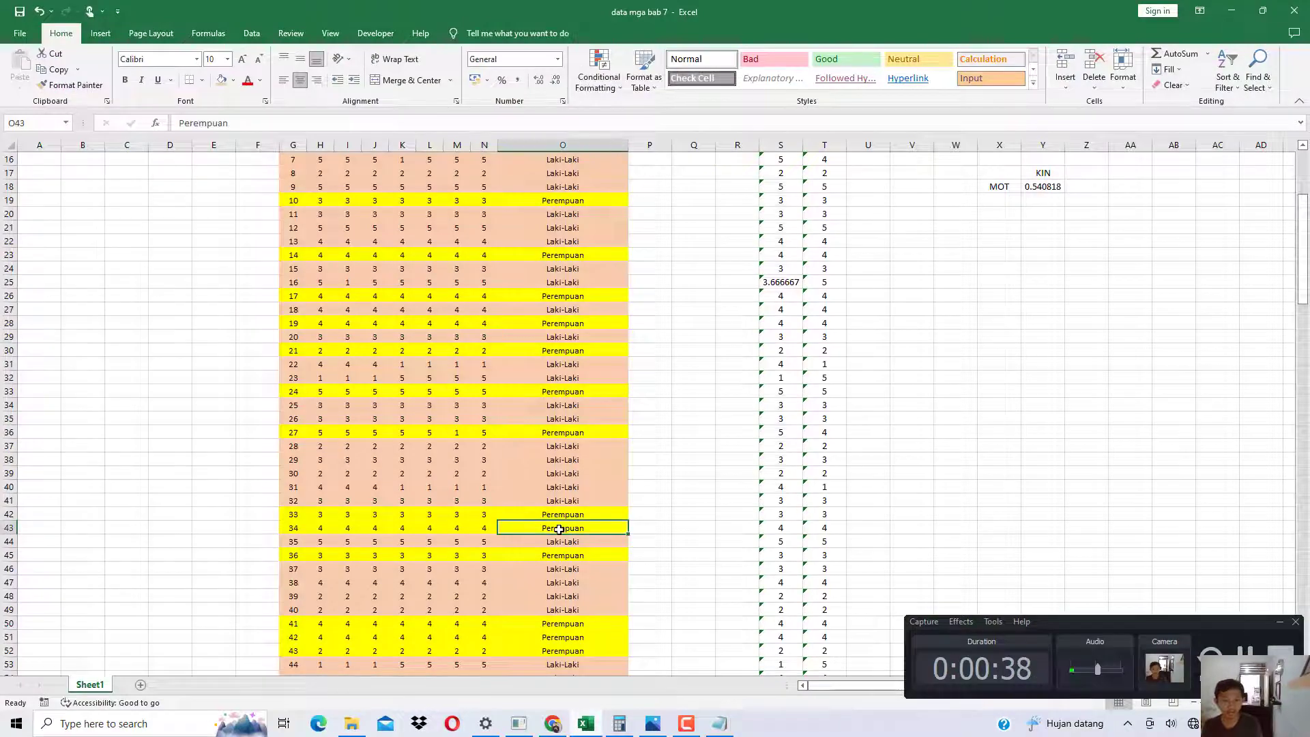
{"action": "key", "text": "ctrl+a"}
{"action": "key", "text": "ctrl+c"}
{"action": "left_click", "coordinate": [719, 723]}
{"action": "key", "text": "ctrl+a"}
{"action": "key", "text": "ctrl+v"}
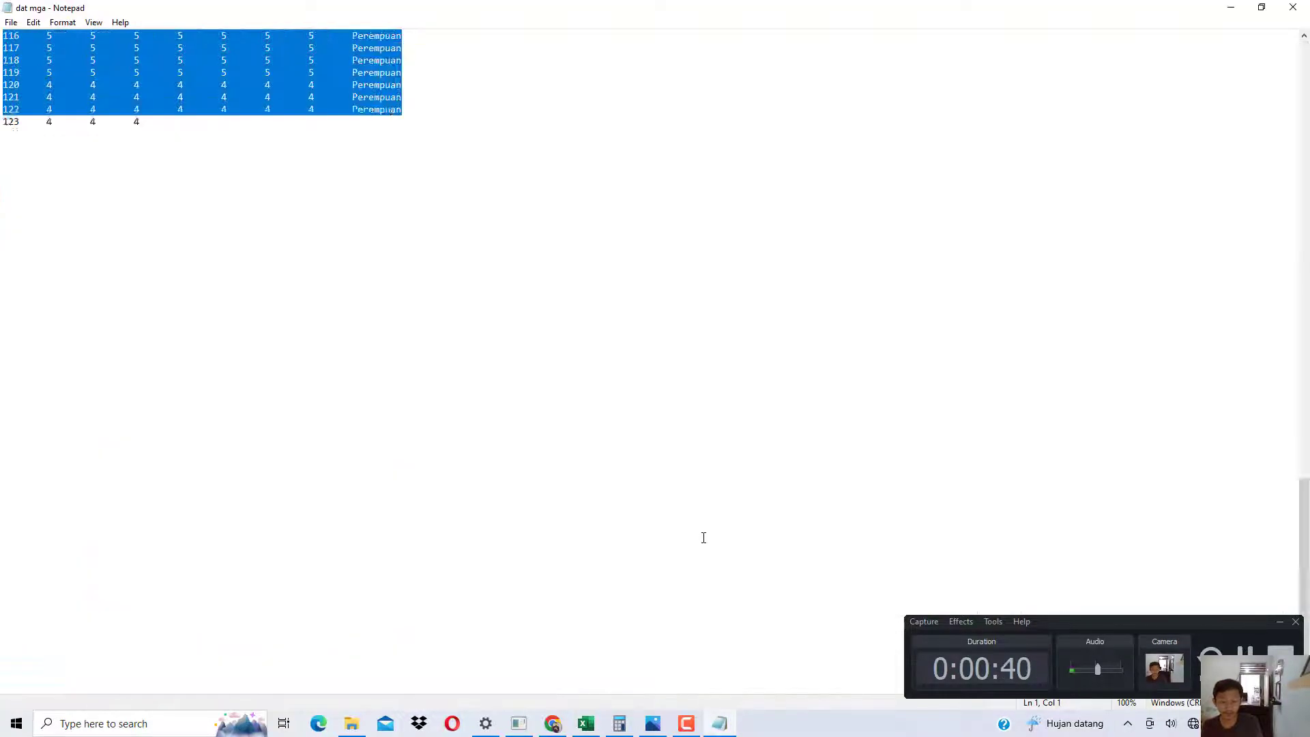
{"action": "scroll", "coordinate": [702, 546], "scroll_direction": "up", "scroll_amount": 15}
{"action": "scroll", "coordinate": [513, 548], "scroll_direction": "up", "scroll_amount": 20}
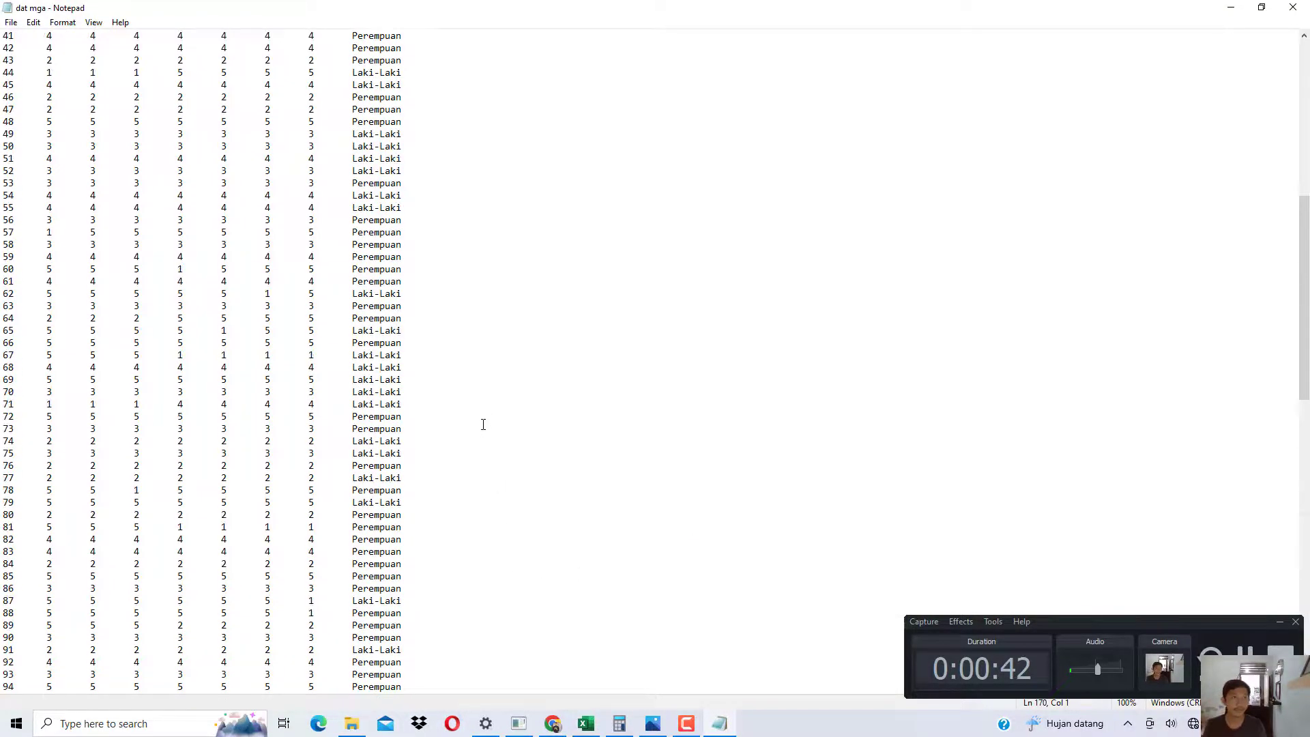
{"action": "left_click", "coordinate": [1293, 7]}
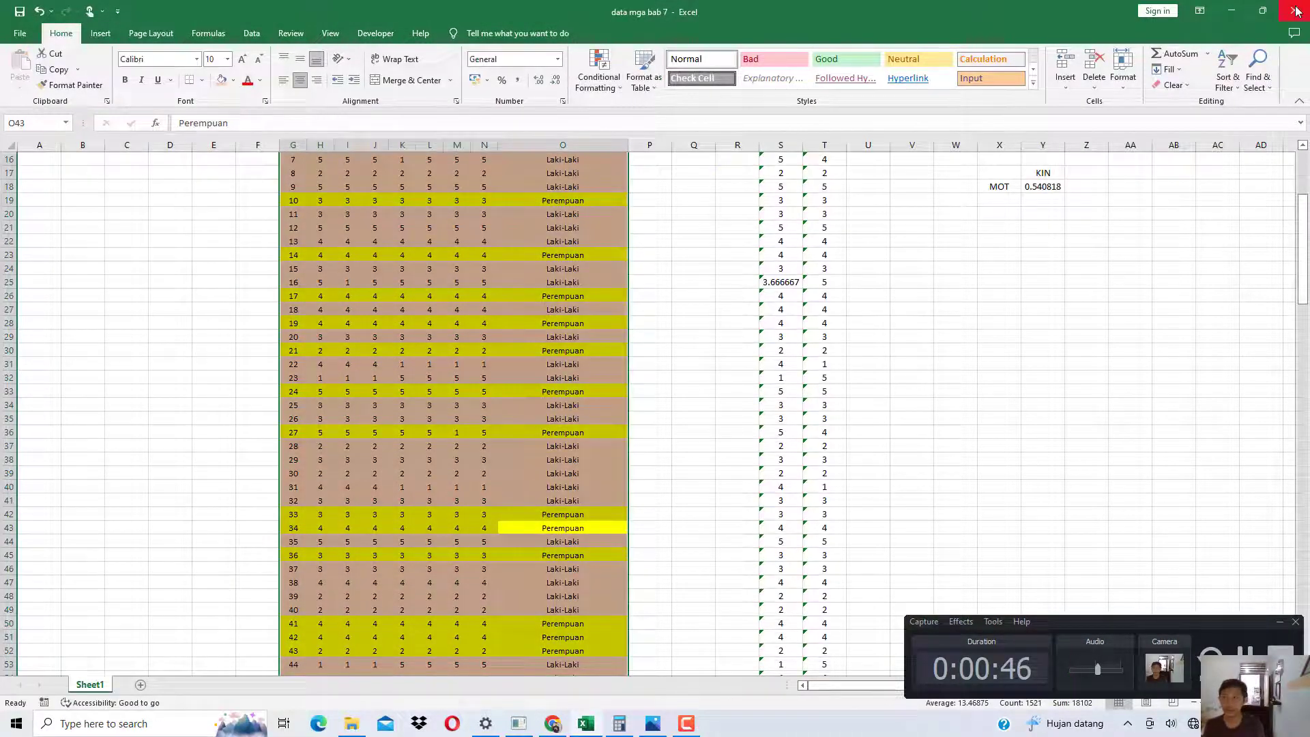
{"action": "left_click", "coordinate": [1293, 10]}
Step: Switch to SmartPLS and create a new project named "2022 Oktober 22, latihan MGA"
{"action": "left_click", "coordinate": [519, 724]}
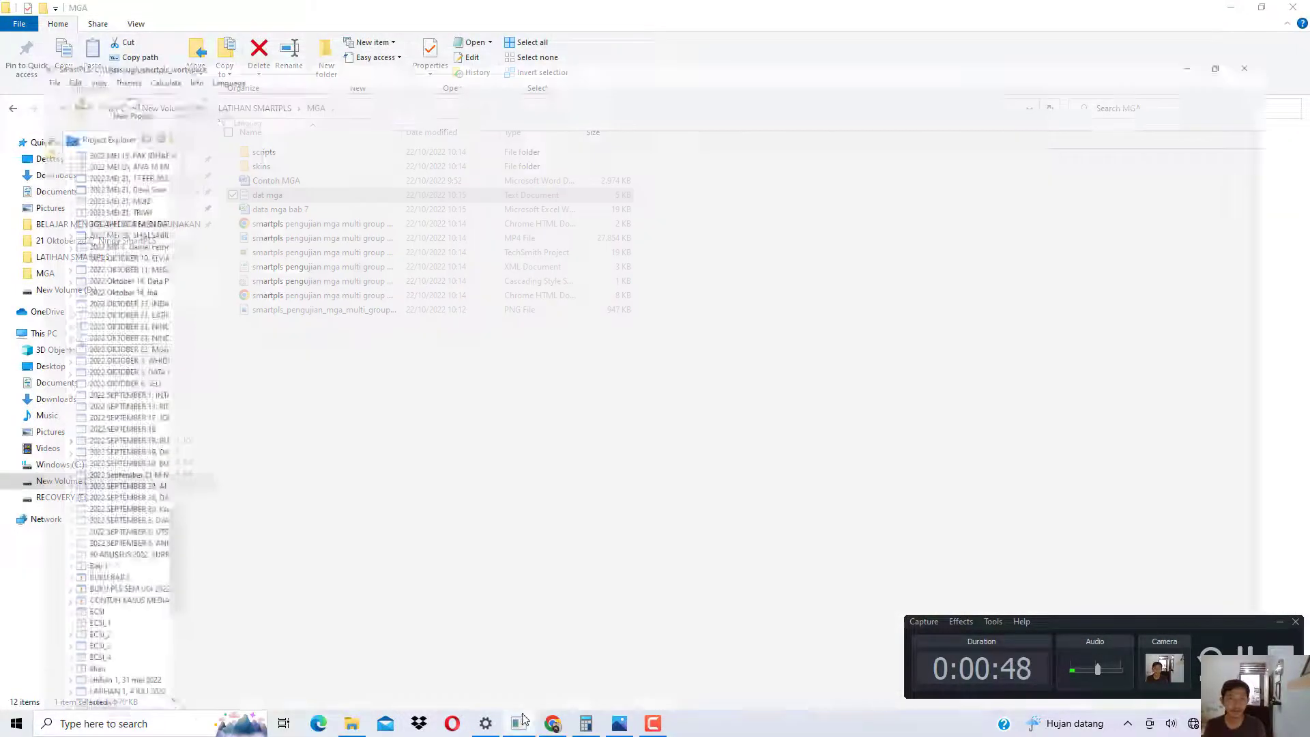
{"action": "left_click", "coordinate": [11, 22]}
{"action": "left_click", "coordinate": [58, 38]}
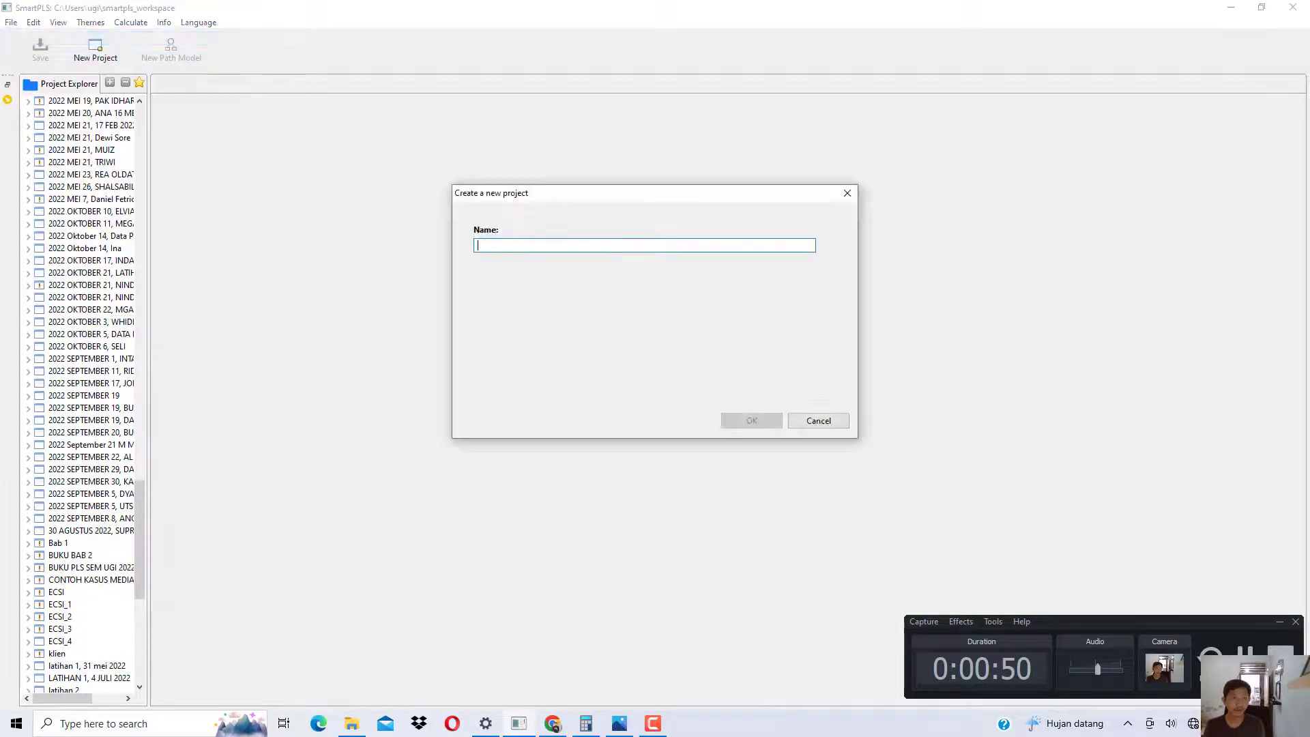
{"action": "type", "text": "2022 Oktober 22,"}
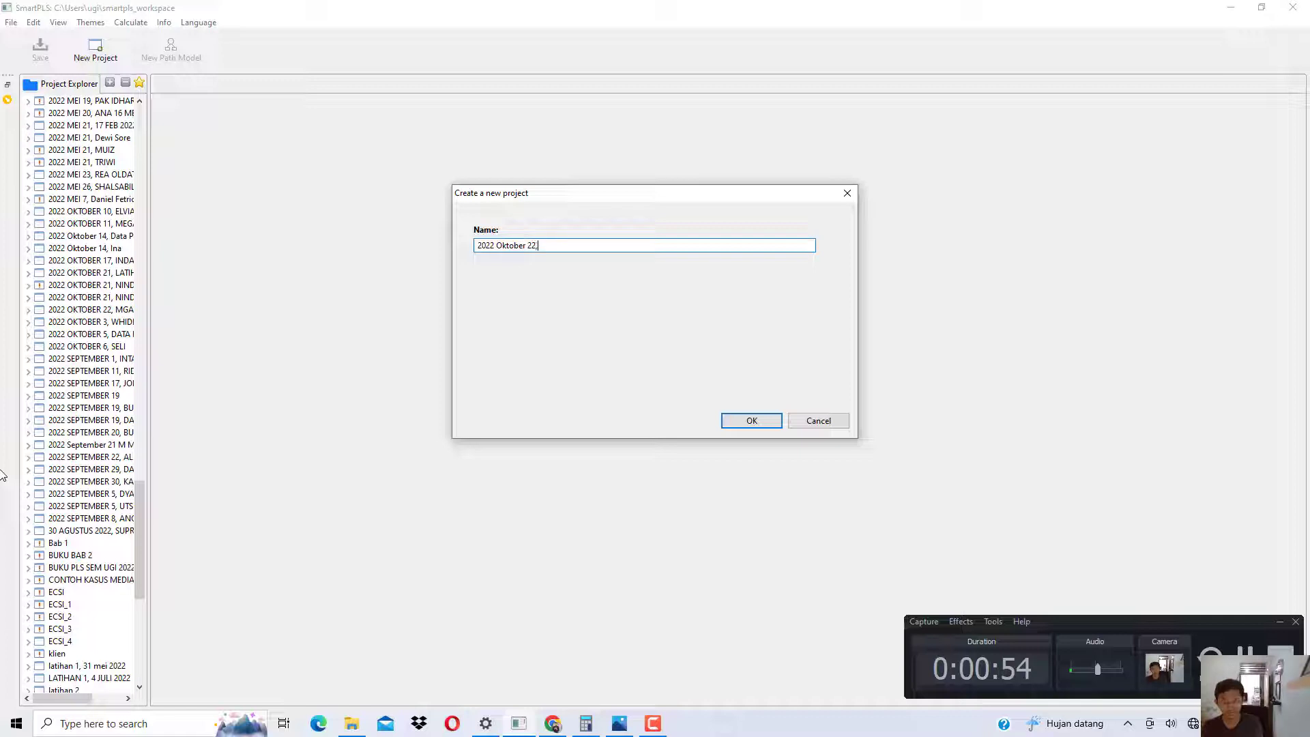
{"action": "type", "text": " MGA"}
{"action": "key", "text": "BackSpace"}
{"action": "key", "text": "BackSpace"}
{"action": "key", "text": "BackSpace"}
{"action": "key", "text": "BackSpace"}
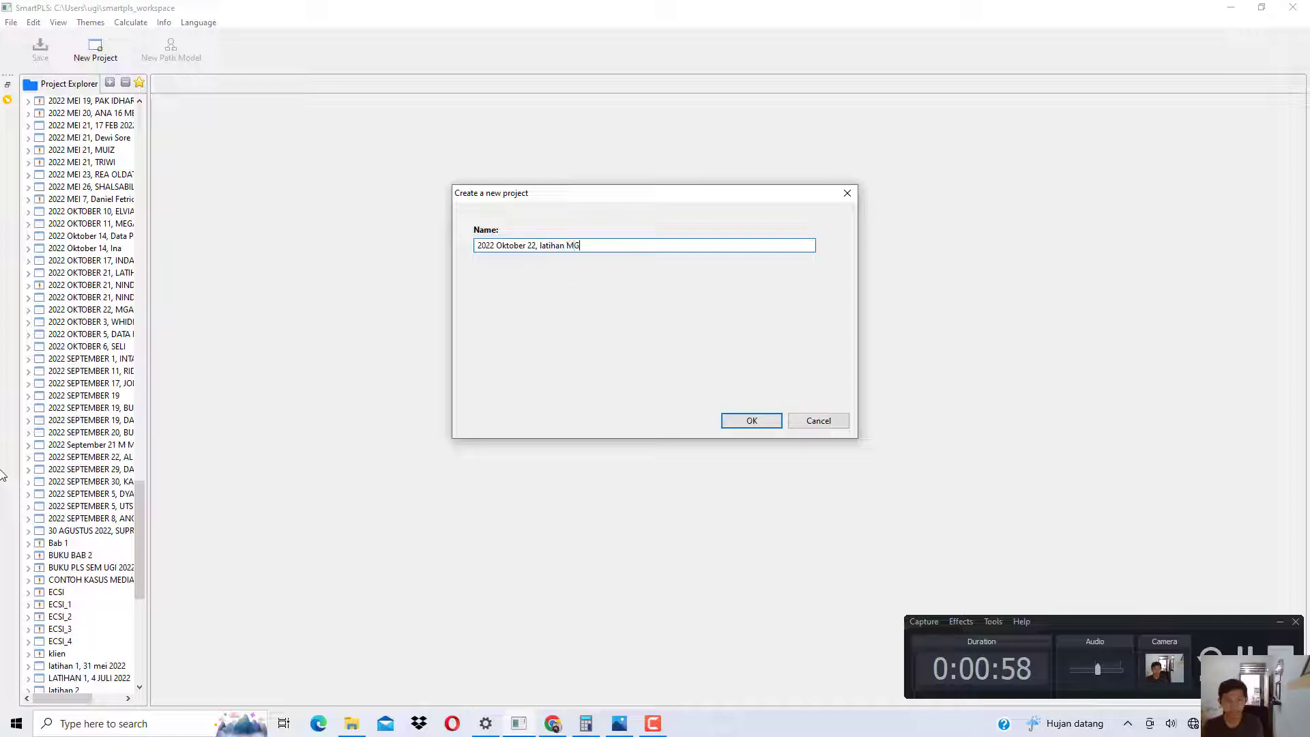
{"action": "key", "text": "Return"}
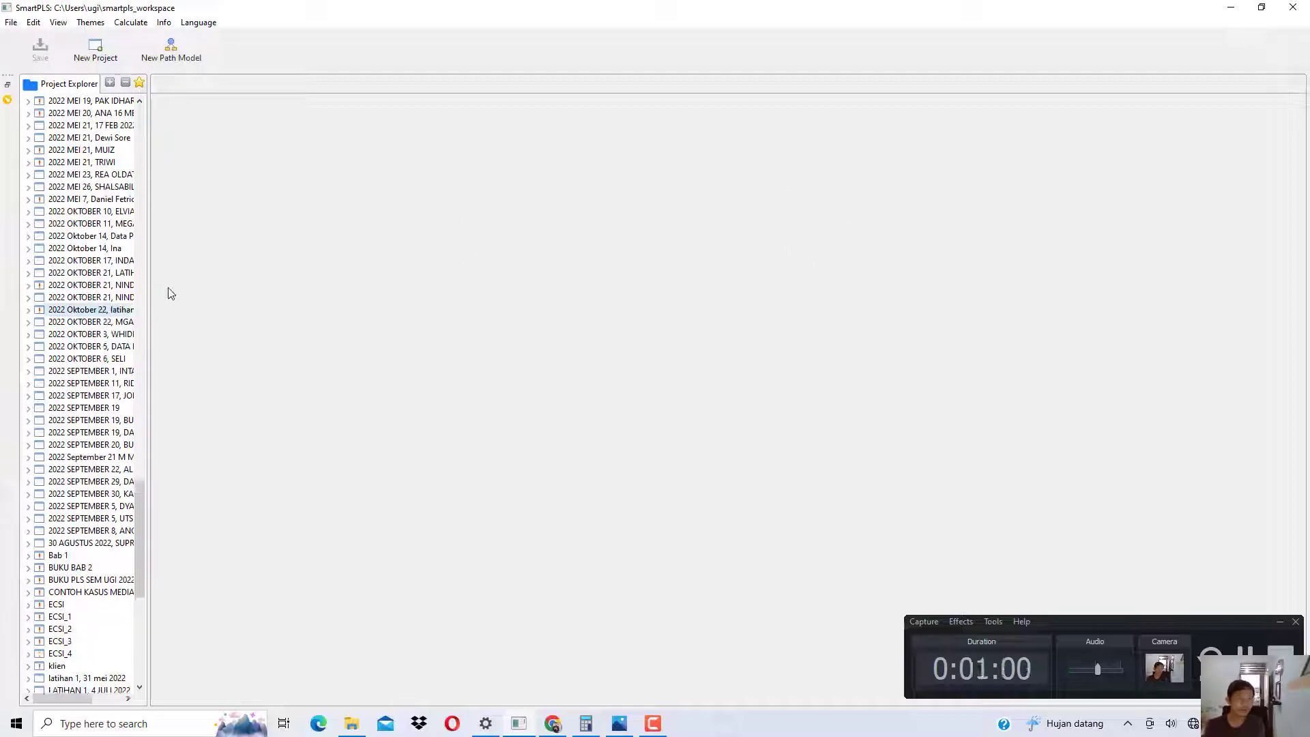
Step: Import the dat mga text file into the new project as its data set
{"action": "double_click", "coordinate": [103, 324]}
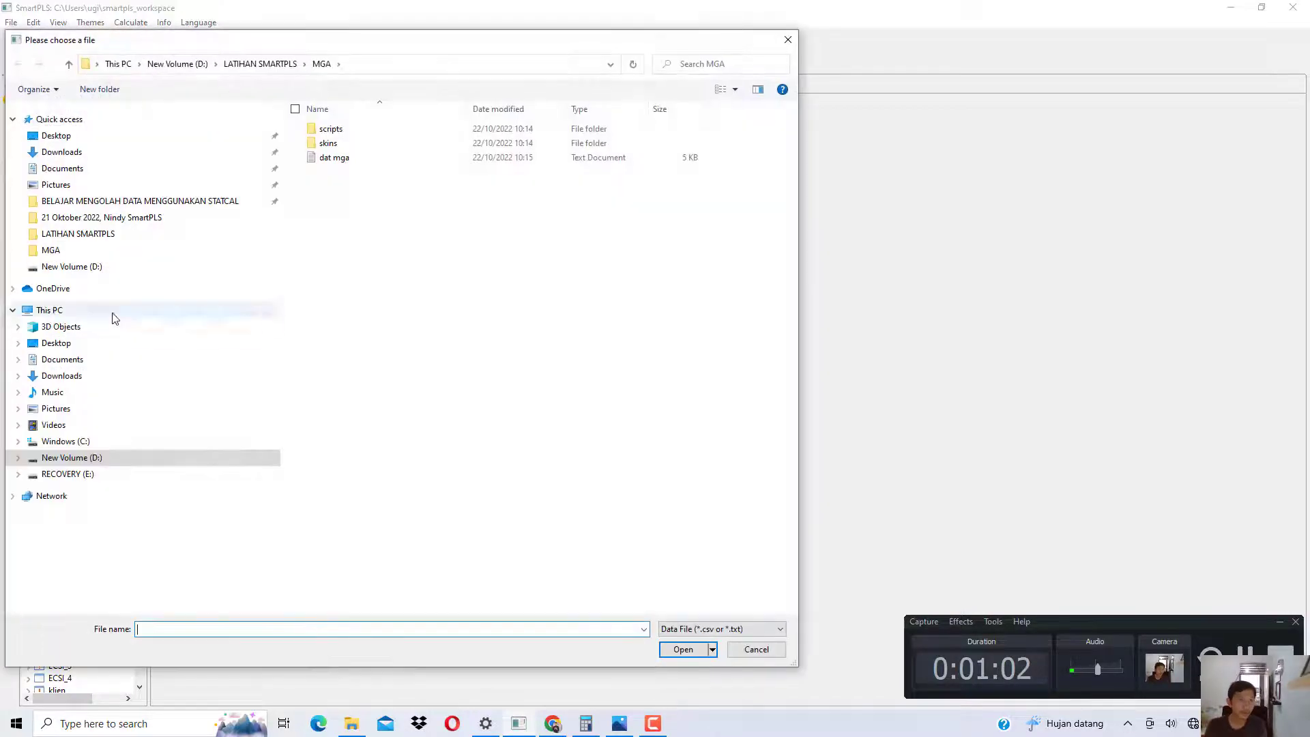
{"action": "double_click", "coordinate": [320, 161]}
{"action": "left_click", "coordinate": [741, 422]}
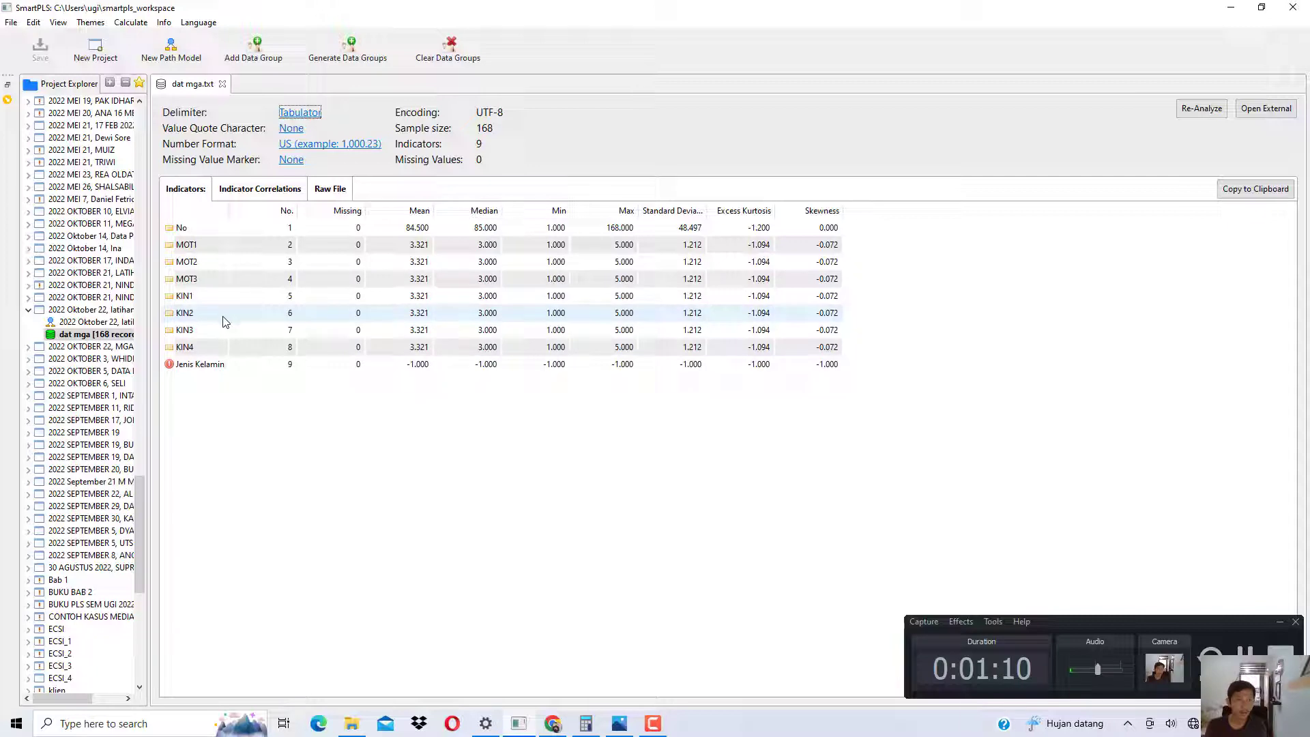
Step: Generate data groups from the Jenis Kelamin column, keeping the GROUP_ prefix and a minimum of 10 cases
{"action": "left_click", "coordinate": [352, 64]}
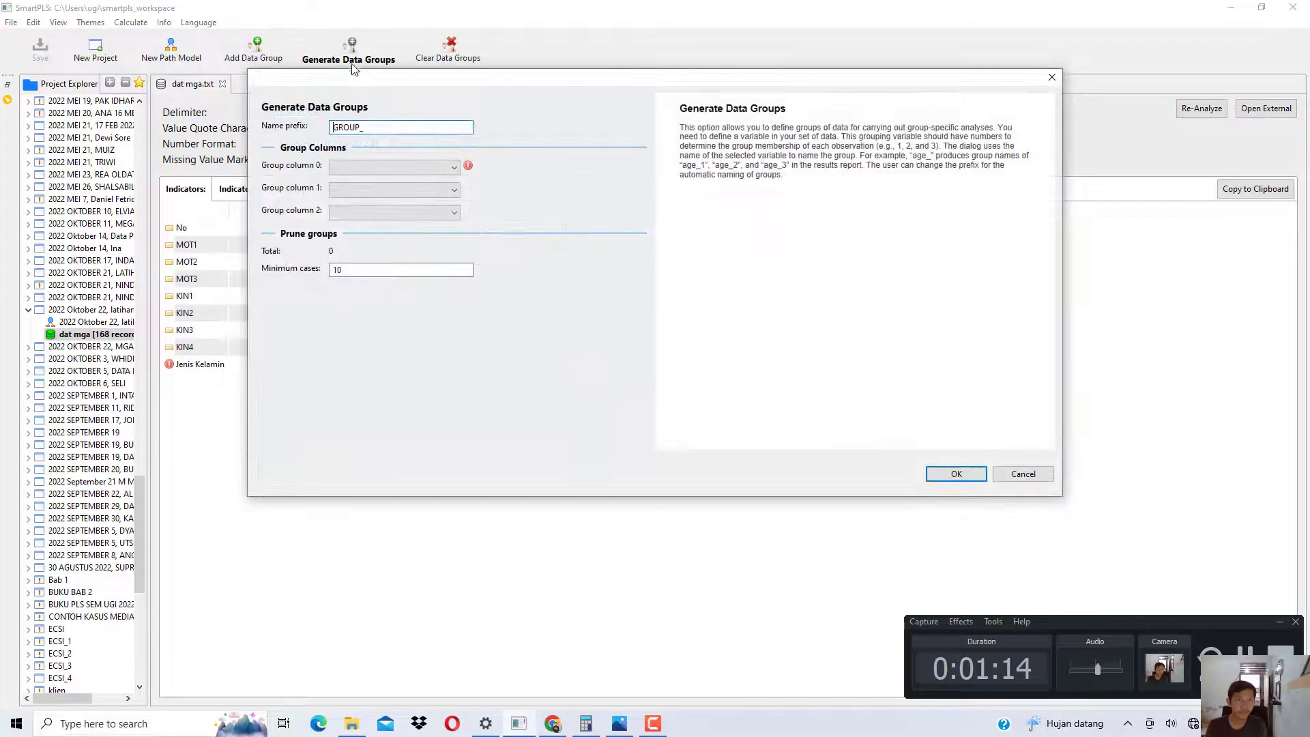
{"action": "left_click", "coordinate": [370, 168]}
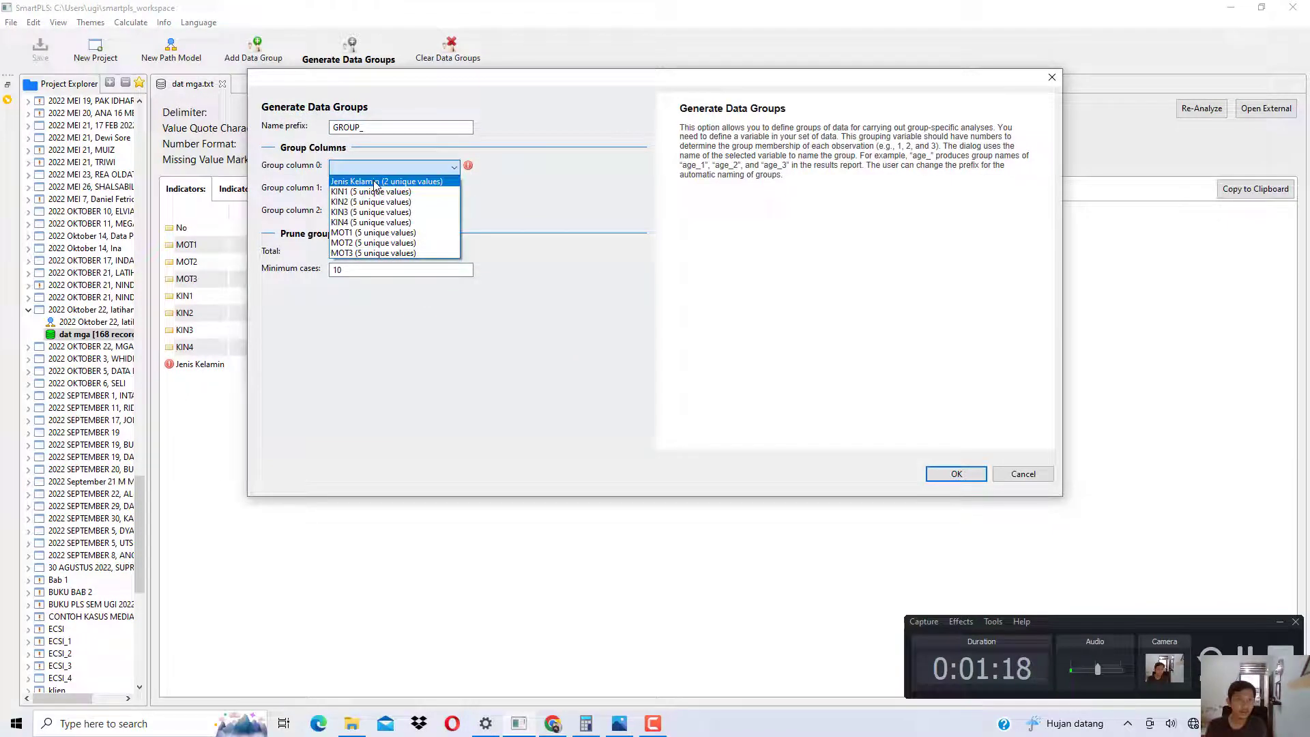
{"action": "left_click", "coordinate": [375, 183]}
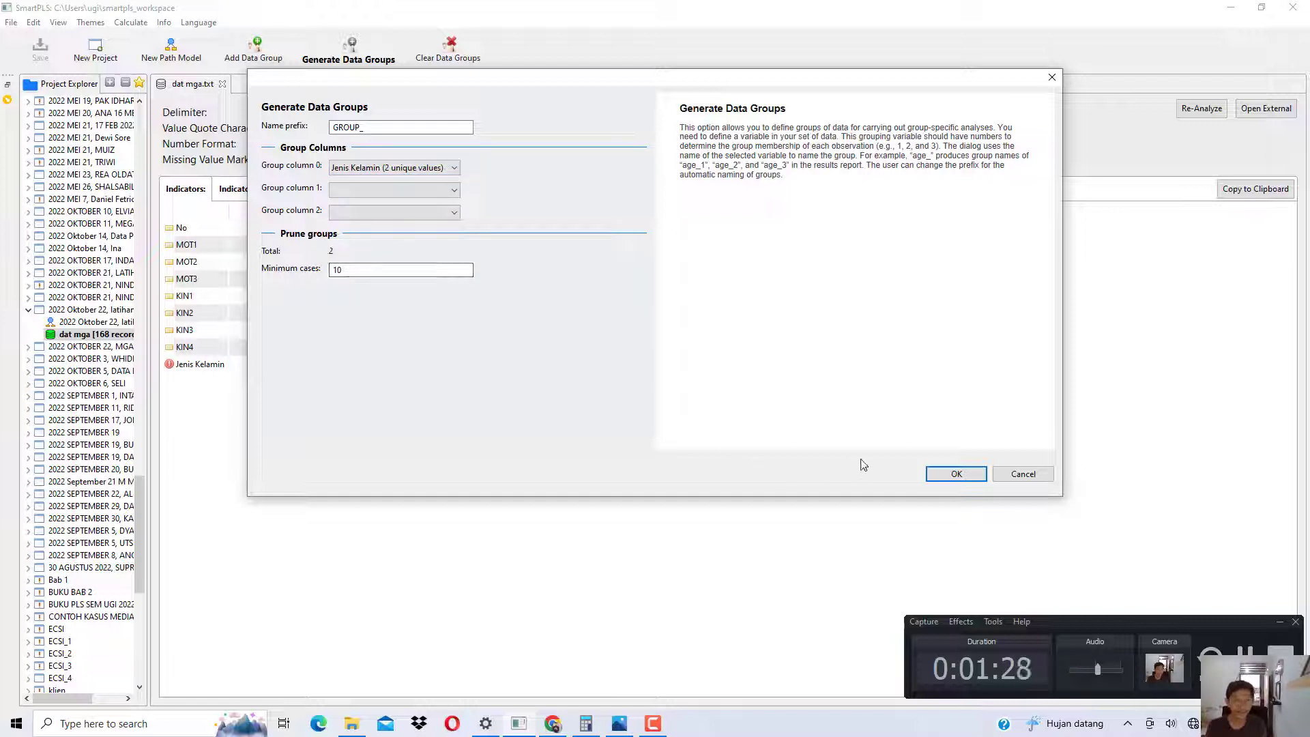
{"action": "left_click", "coordinate": [955, 473]}
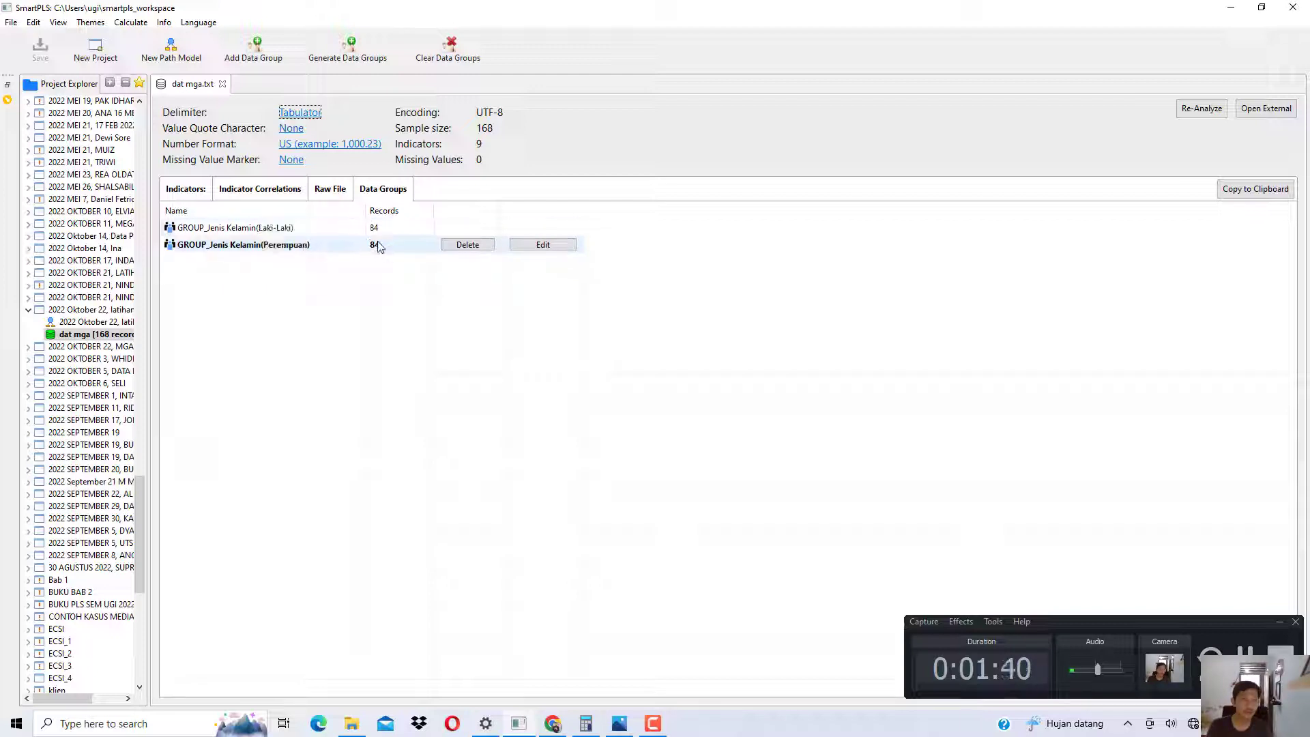
Step: Reopen the data mga bab 7 workbook in Excel from the MGA folder, view the table from its header row, and minimize it
{"action": "left_click", "coordinate": [353, 723]}
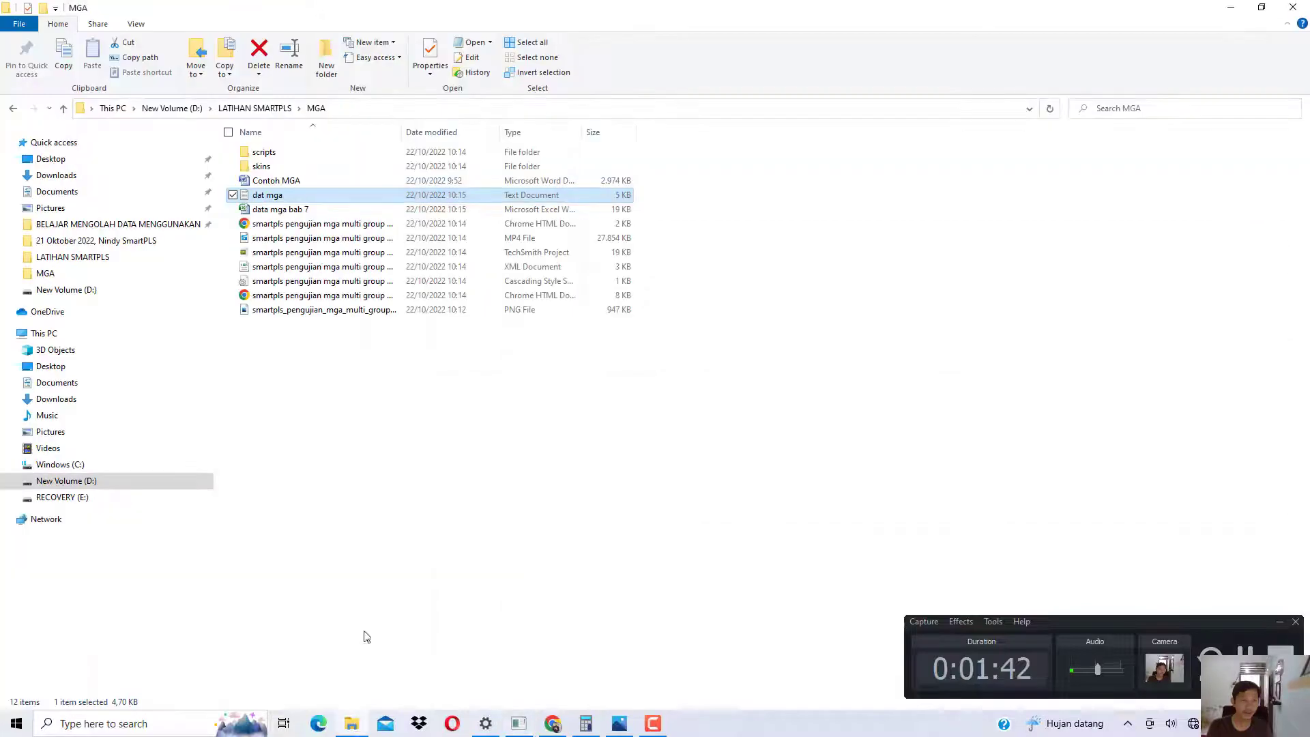
{"action": "left_click", "coordinate": [290, 212]}
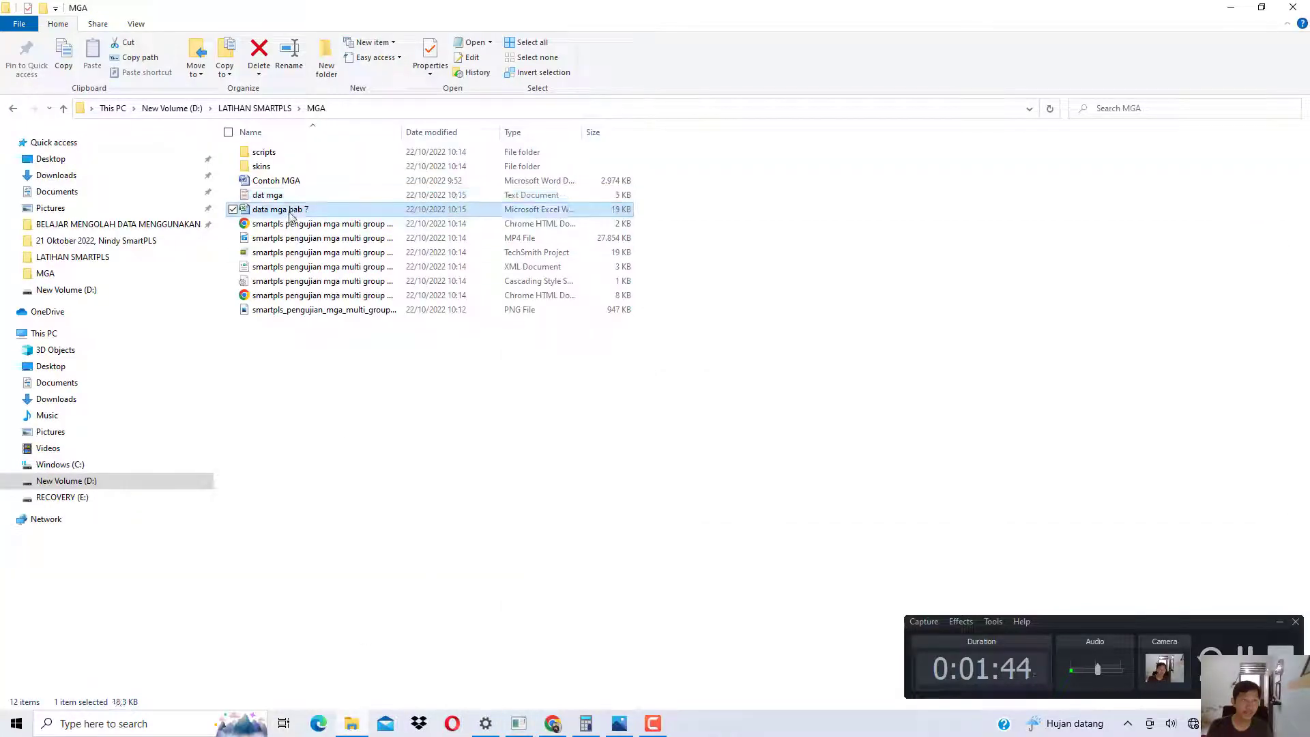
{"action": "right_click", "coordinate": [290, 211]}
{"action": "mouse_move", "coordinate": [279, 332]}
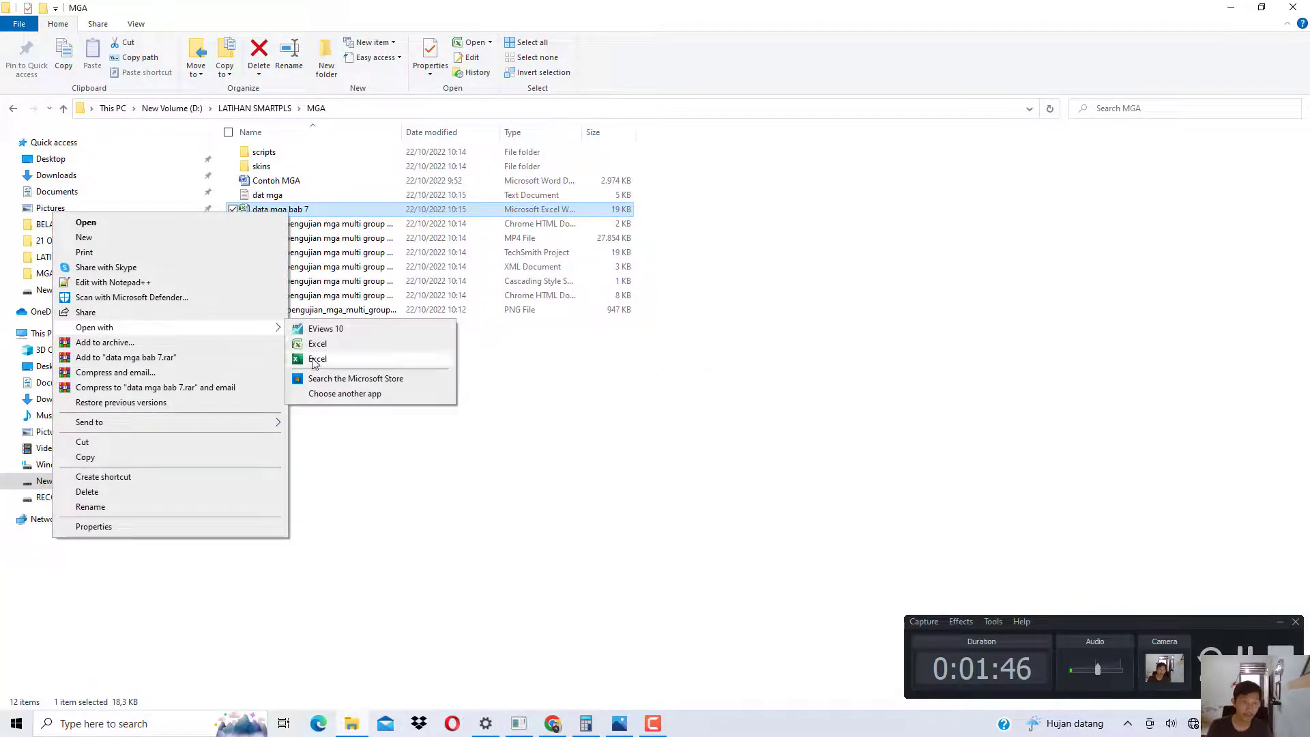
{"action": "left_click", "coordinate": [318, 358]}
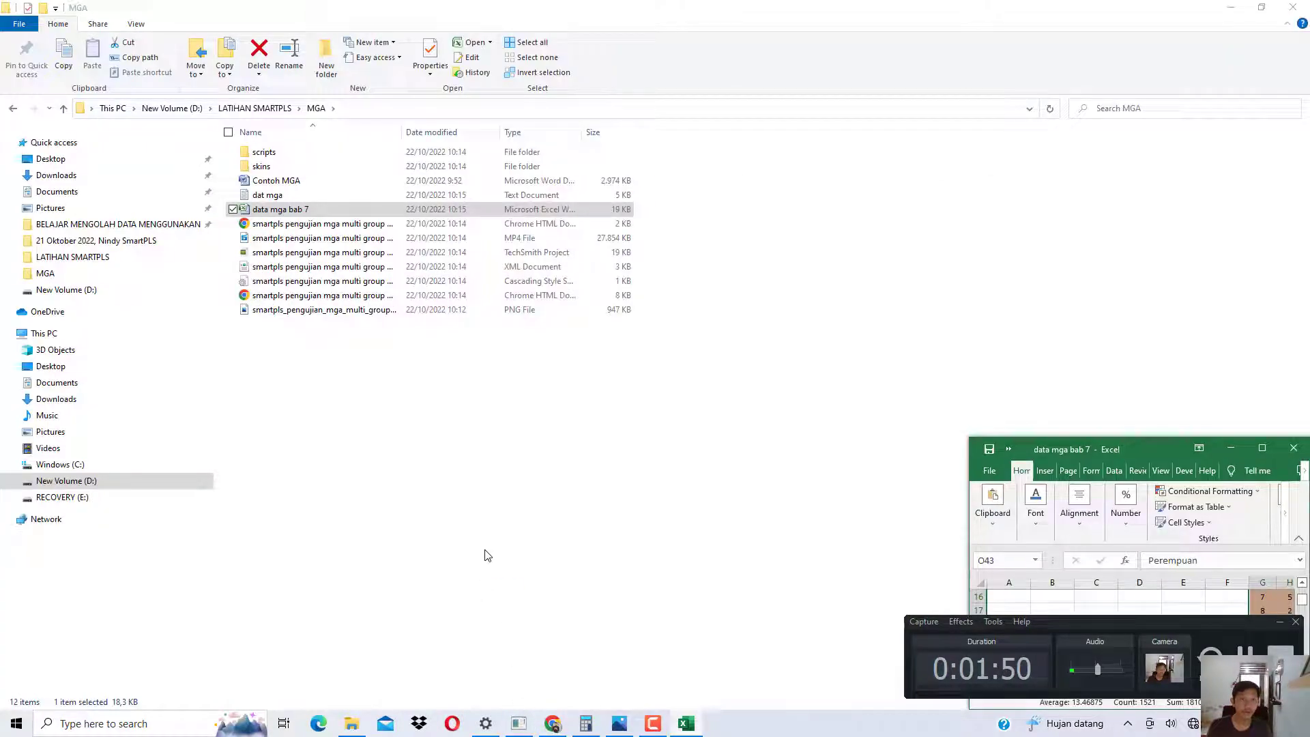
{"action": "left_click", "coordinate": [1263, 448]}
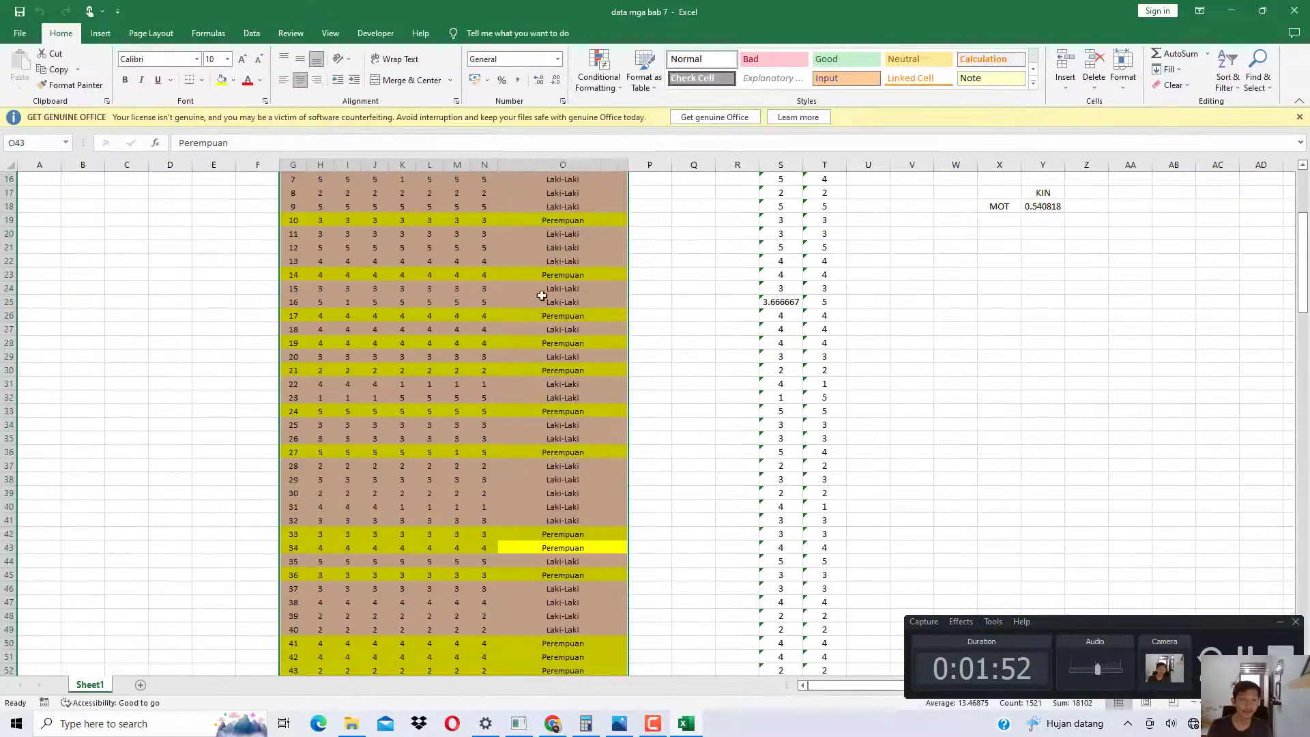
{"action": "left_click", "coordinate": [1302, 118]}
{"action": "scroll", "coordinate": [467, 443], "scroll_direction": "up", "scroll_amount": 5}
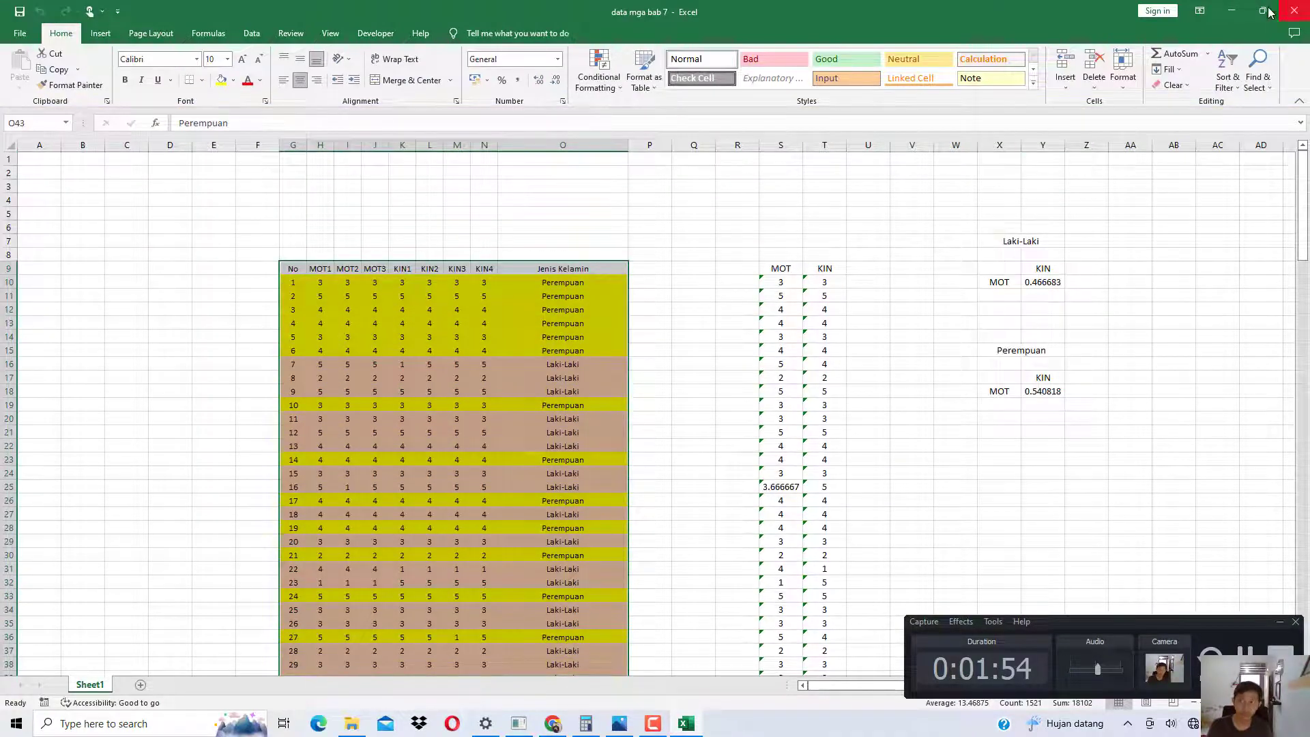
{"action": "left_click", "coordinate": [1231, 11]}
Step: Return to SmartPLS and open the path model of the "2022 Oktober 22, latihan MGA" project
{"action": "left_click", "coordinate": [529, 720]}
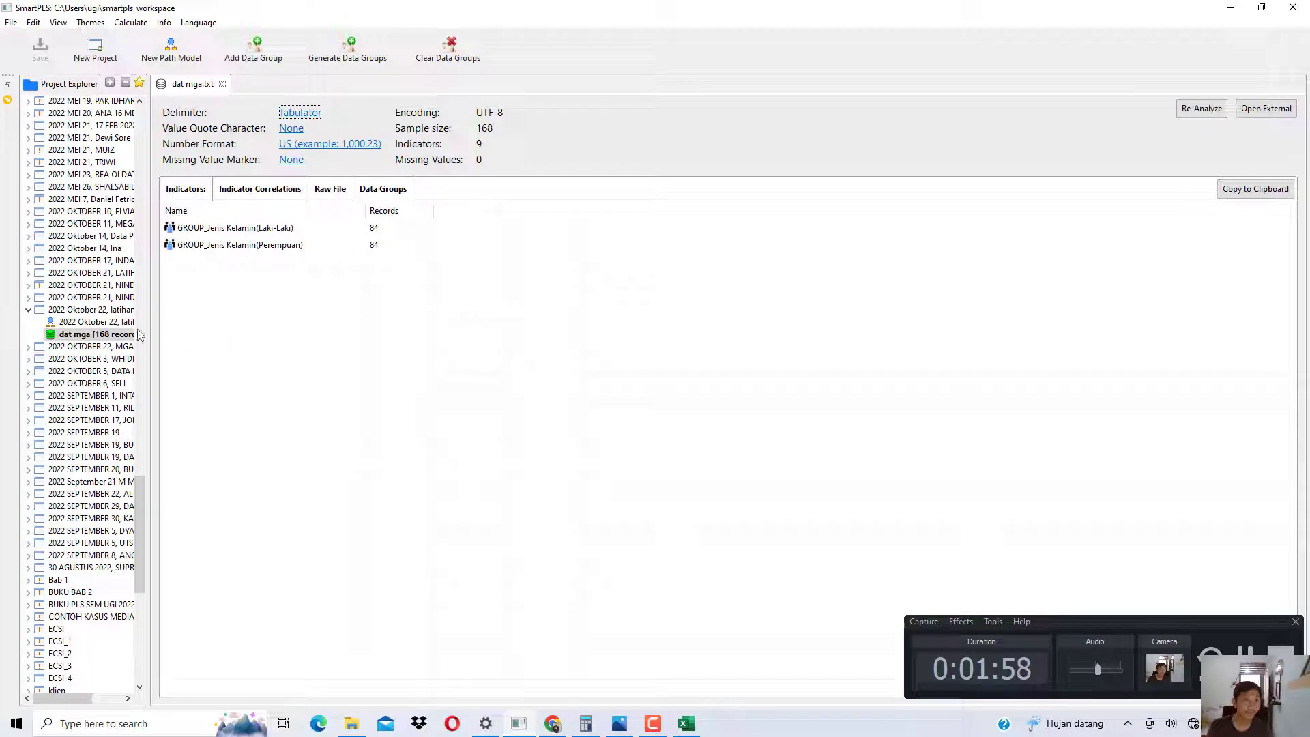
{"action": "double_click", "coordinate": [124, 322]}
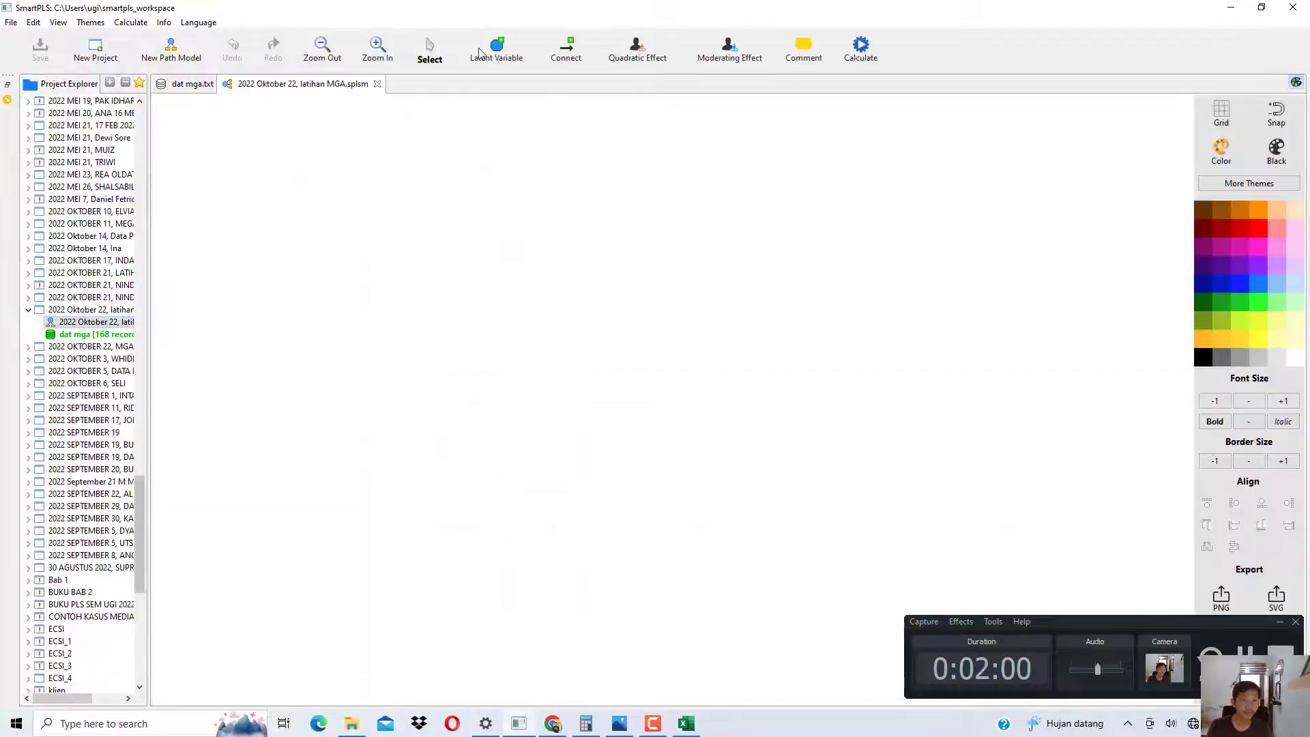
Step: Place two latent variables side by side on the empty model canvas and briefly check the variable columns in the Excel workbook
{"action": "left_click", "coordinate": [276, 276]}
{"action": "left_click", "coordinate": [692, 299]}
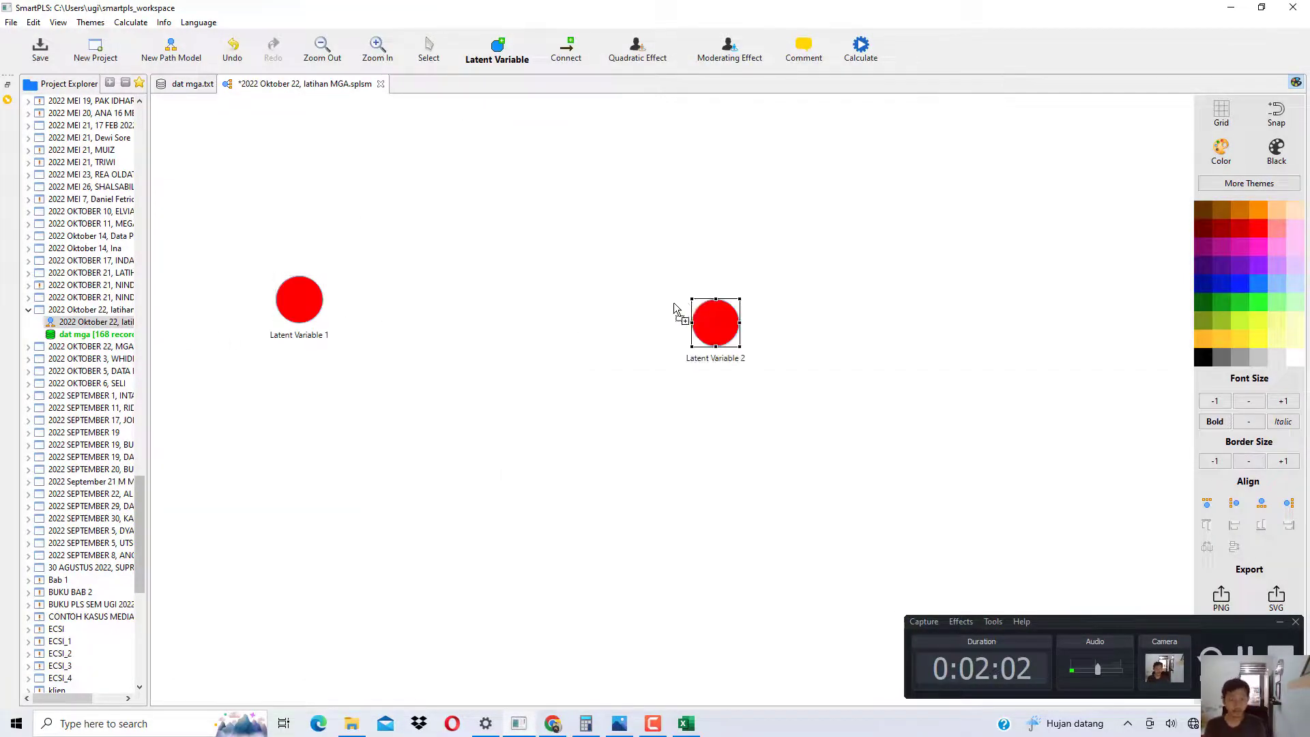
{"action": "key", "text": "Escape"}
{"action": "left_click", "coordinate": [686, 725]}
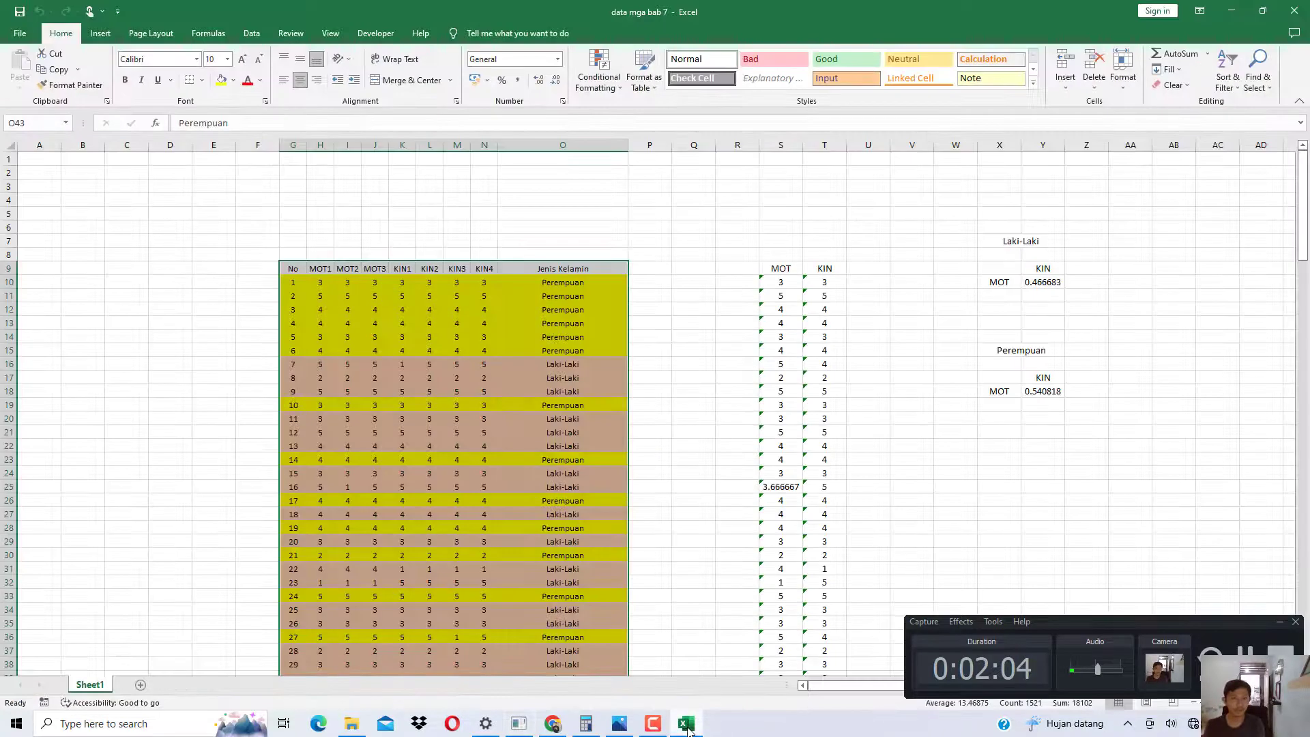
{"action": "left_click", "coordinate": [686, 725]}
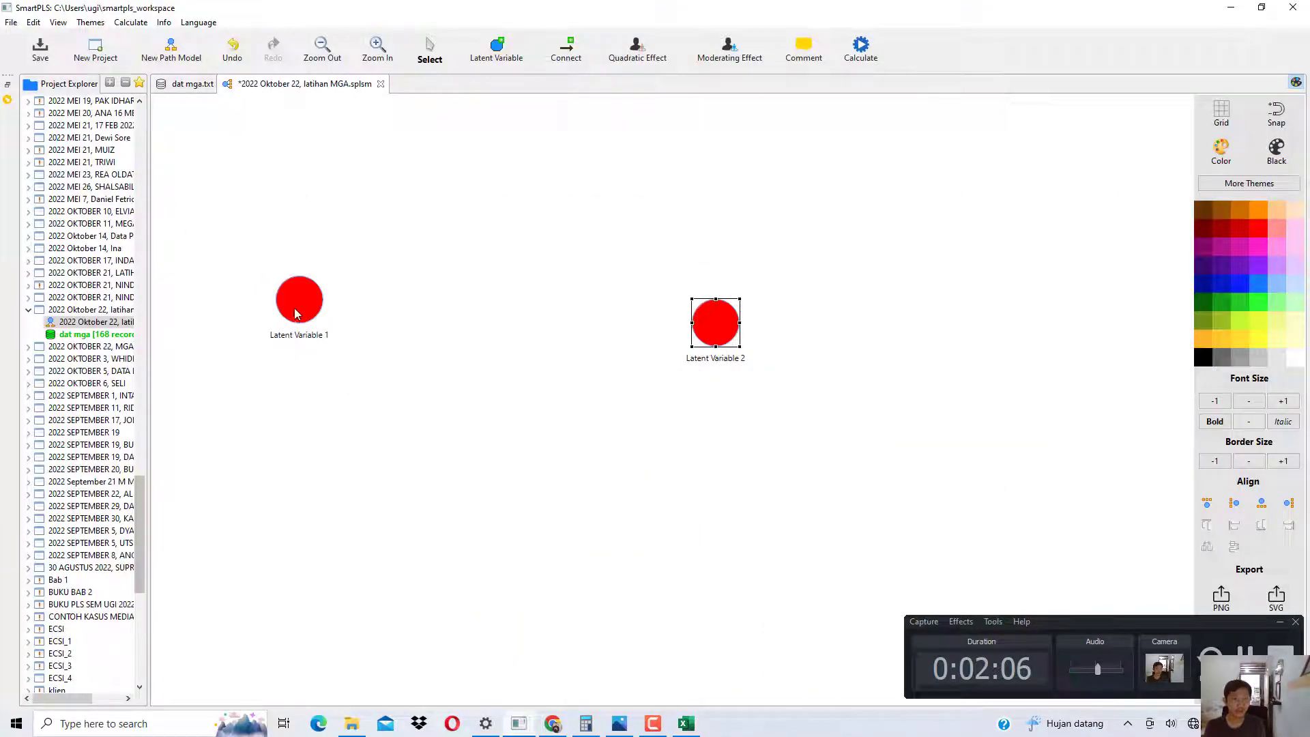
Step: Shift Latent Variable 1 slightly inward on the canvas and rename it Motivasi
{"action": "left_click_drag", "start_coordinate": [295, 314], "coordinate": [335, 337]}
{"action": "right_click", "coordinate": [329, 312]}
{"action": "left_click", "coordinate": [360, 341]}
{"action": "type", "text": "M"}
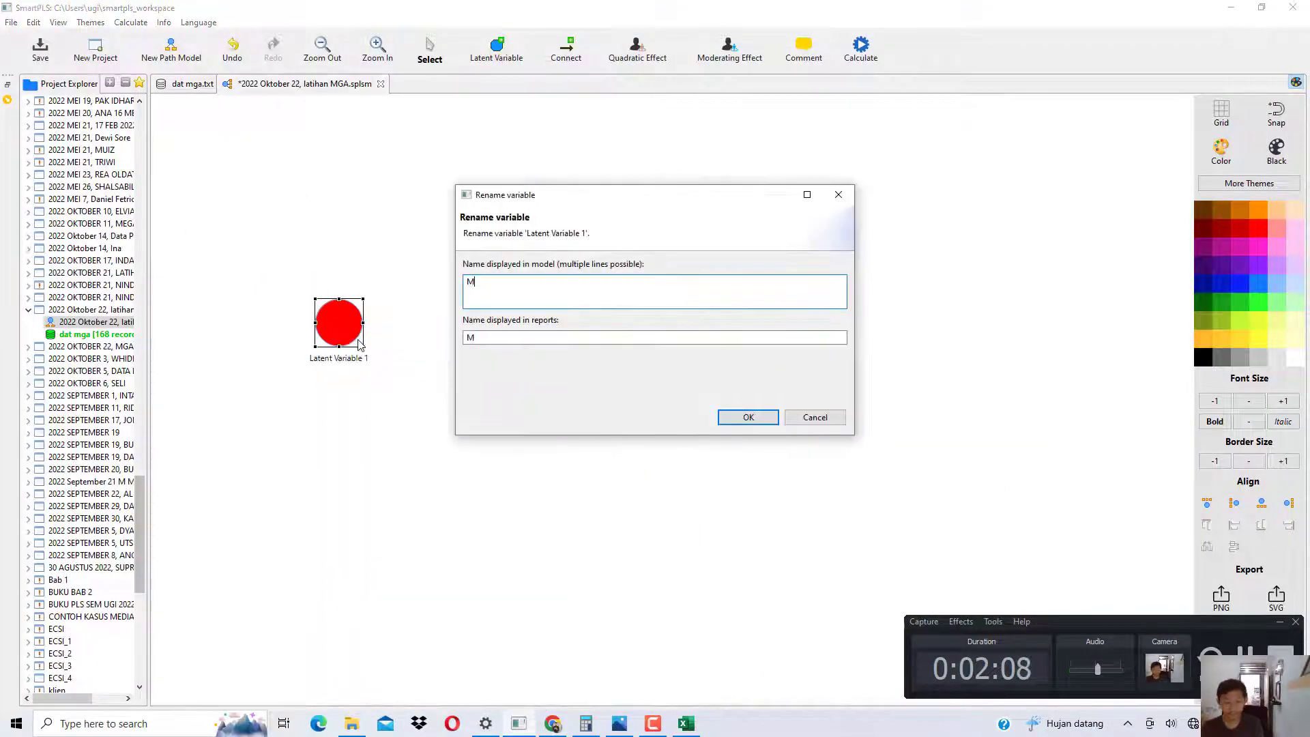
{"action": "type", "text": "otivasi"}
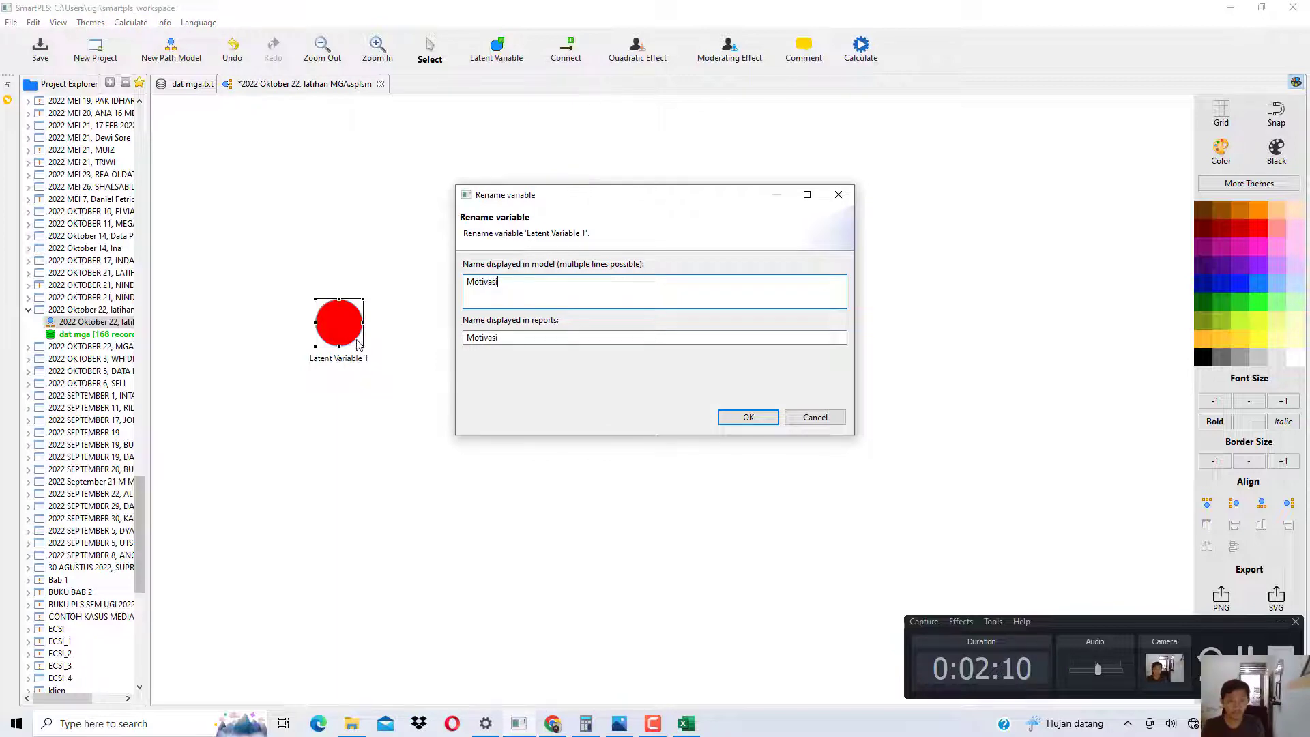
{"action": "left_click", "coordinate": [748, 417]}
Step: Move Latent Variable 2 closer to Motivasi and rename it Kinerja
{"action": "left_click_drag", "start_coordinate": [715, 323], "coordinate": [657, 316]}
{"action": "right_click", "coordinate": [655, 315]}
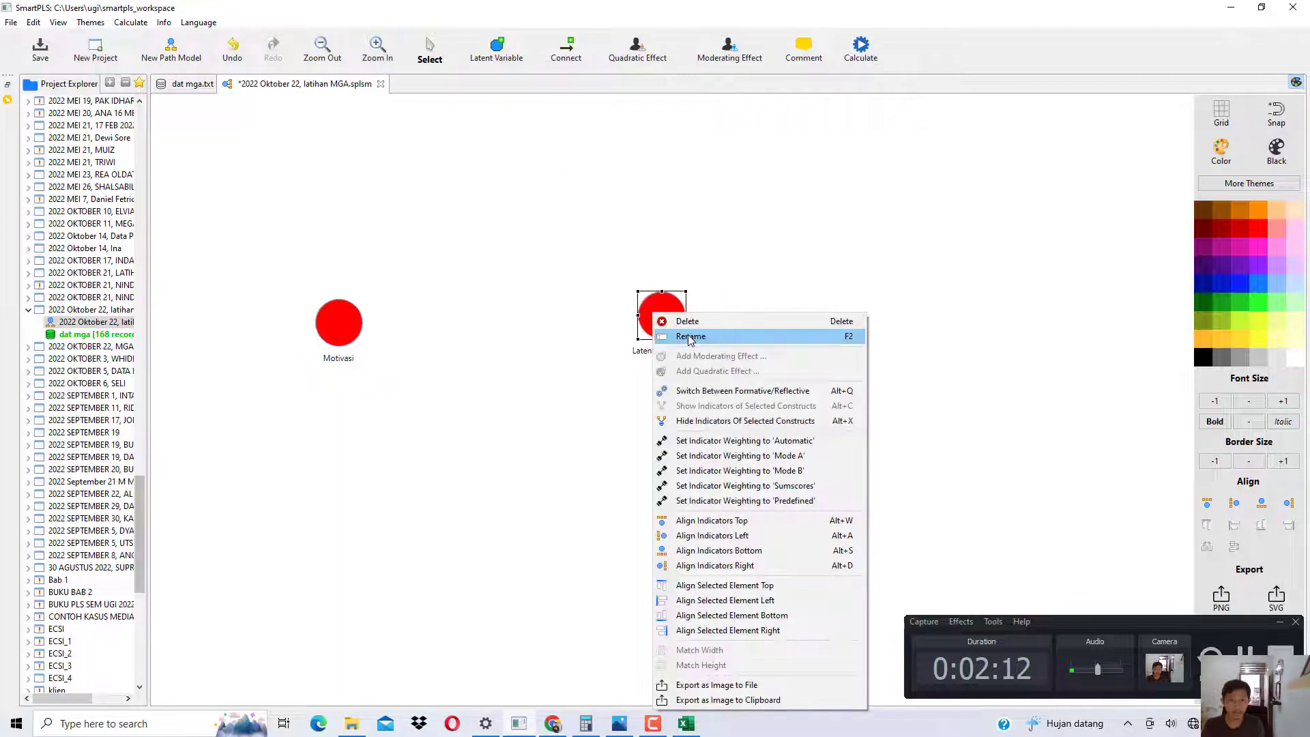
{"action": "left_click", "coordinate": [691, 336]}
{"action": "type", "text": "Kinerja"}
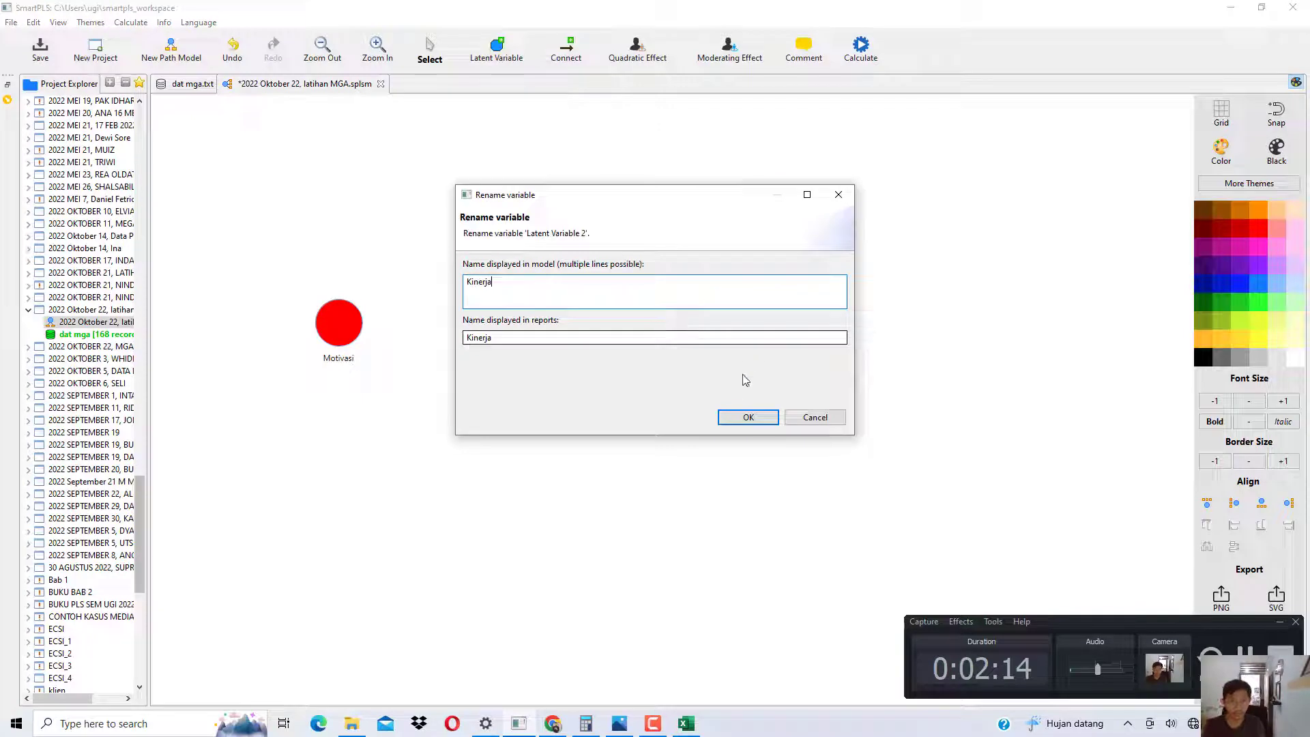
{"action": "left_click", "coordinate": [748, 417]}
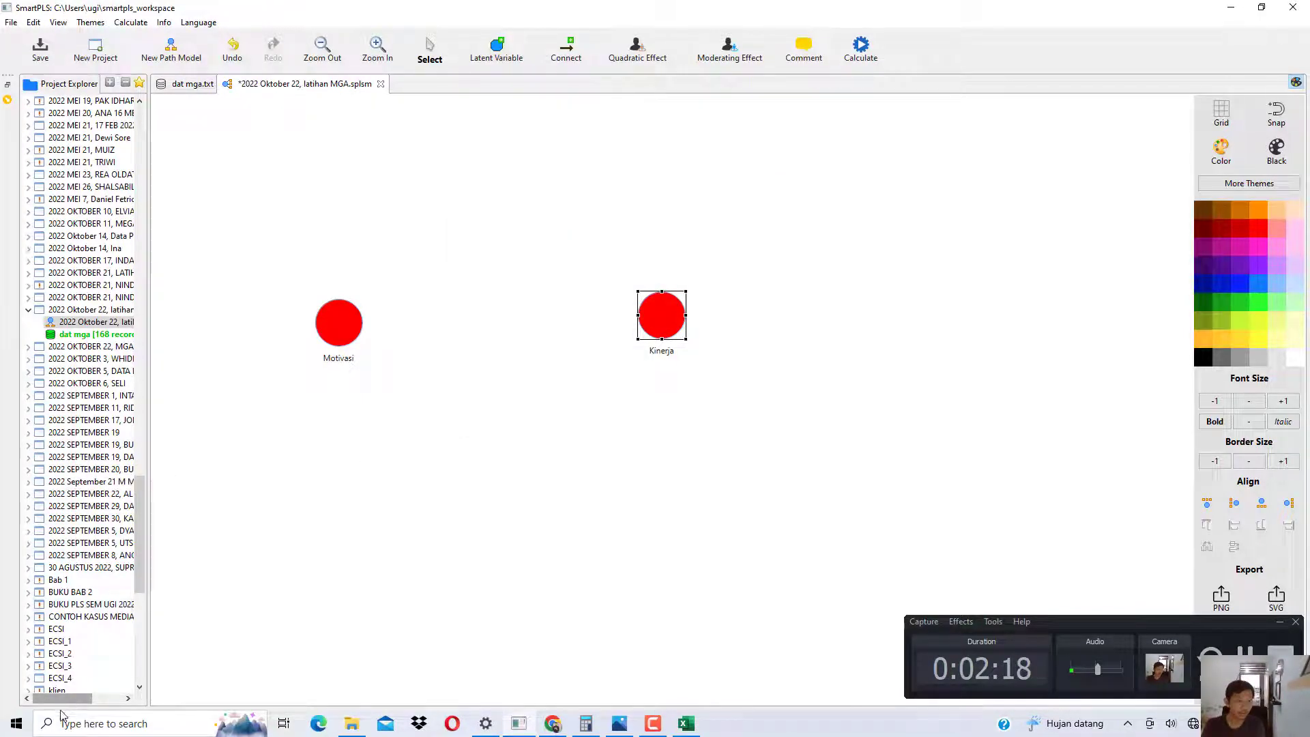
Step: Bring up the indicator list and assign indicators MOT1 to MOT3 to the Motivasi construct
{"action": "scroll", "coordinate": [41, 423], "scroll_direction": "up", "scroll_amount": 5}
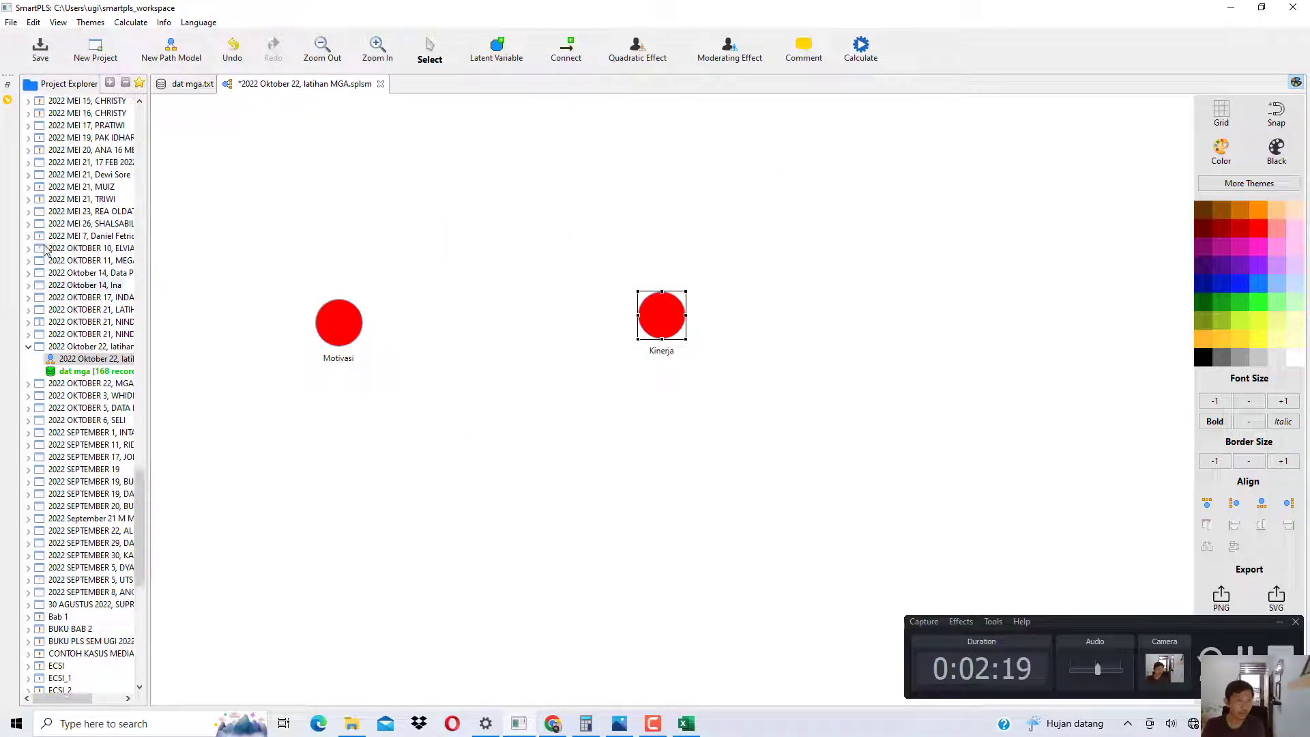
{"action": "left_click", "coordinate": [11, 78]}
{"action": "left_click", "coordinate": [68, 457]}
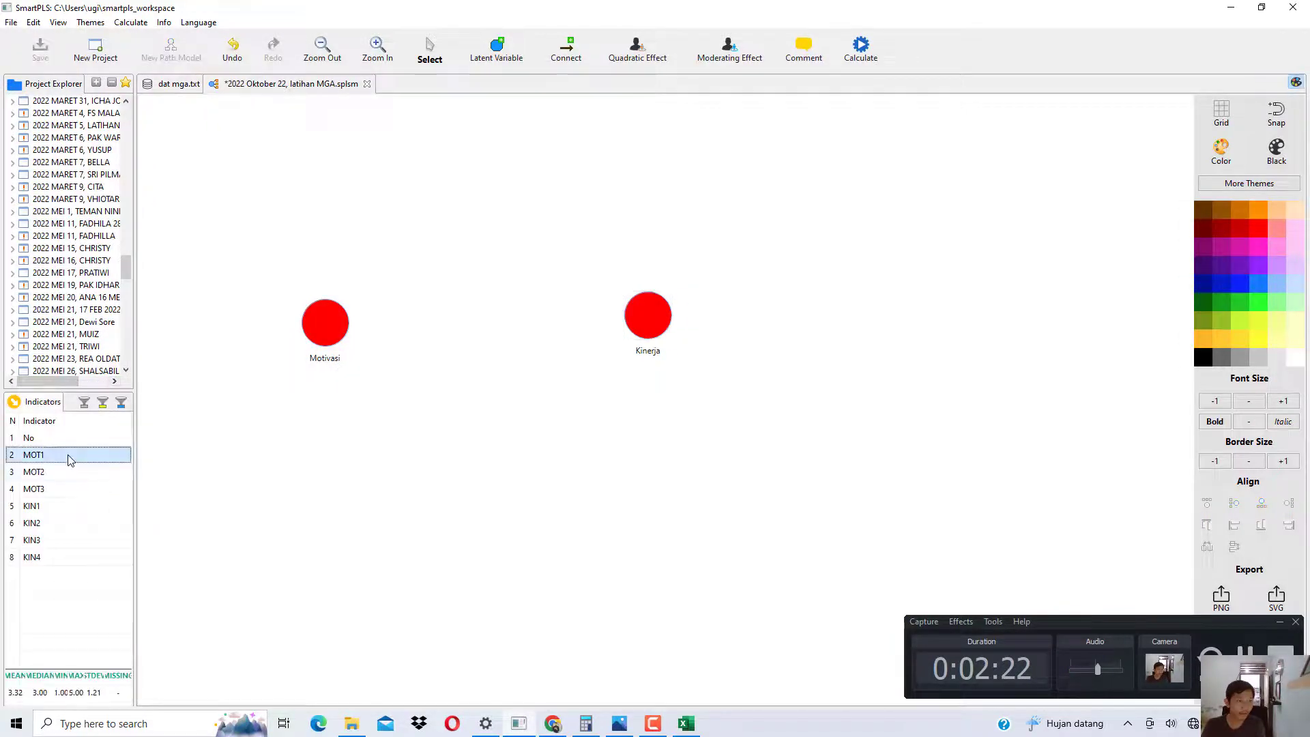
{"action": "key", "text": "shift+Down"}
{"action": "key", "text": "shift+Down"}
{"action": "left_click_drag", "start_coordinate": [45, 471], "coordinate": [324, 323]}
Step: Assign indicators KIN1 to KIN4 to the Kinerja construct and align them on its right side
{"action": "left_click", "coordinate": [74, 509]}
{"action": "key", "text": "shift+Down"}
{"action": "key", "text": "shift+Down"}
{"action": "key", "text": "shift+Down"}
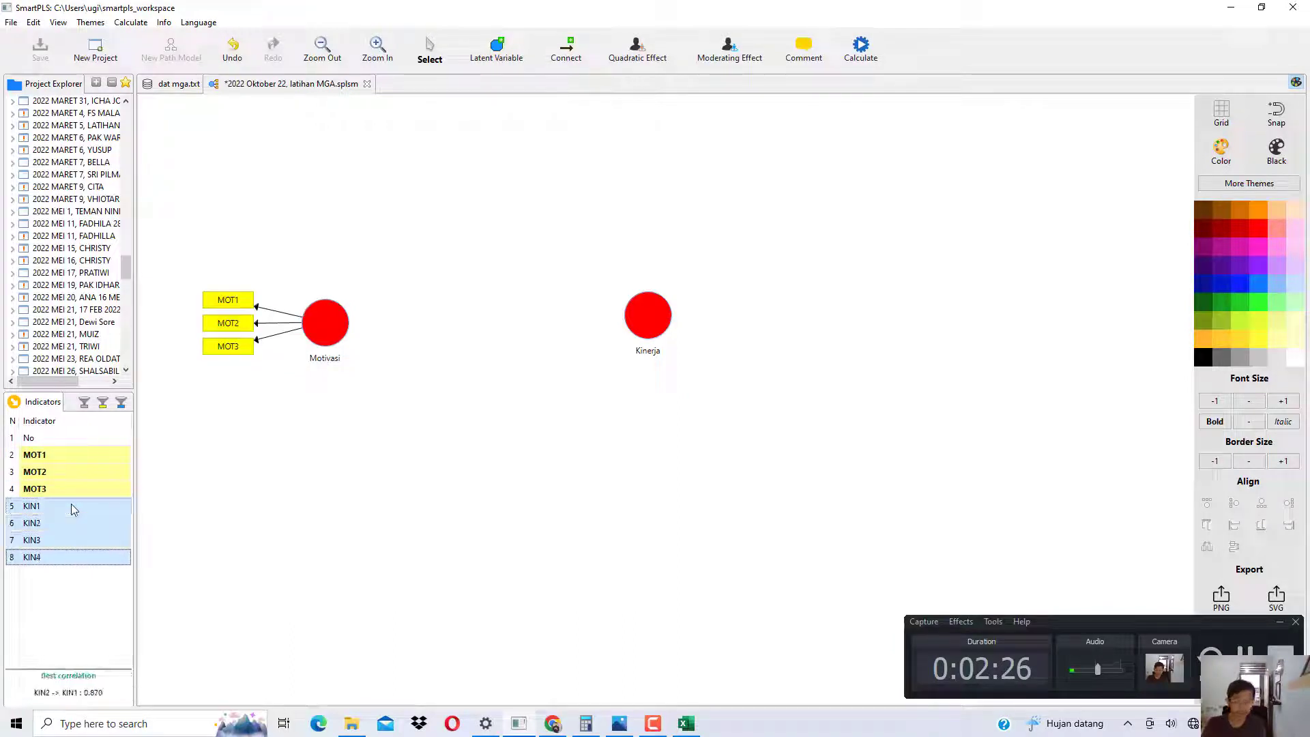
{"action": "left_click_drag", "start_coordinate": [62, 524], "coordinate": [662, 313]}
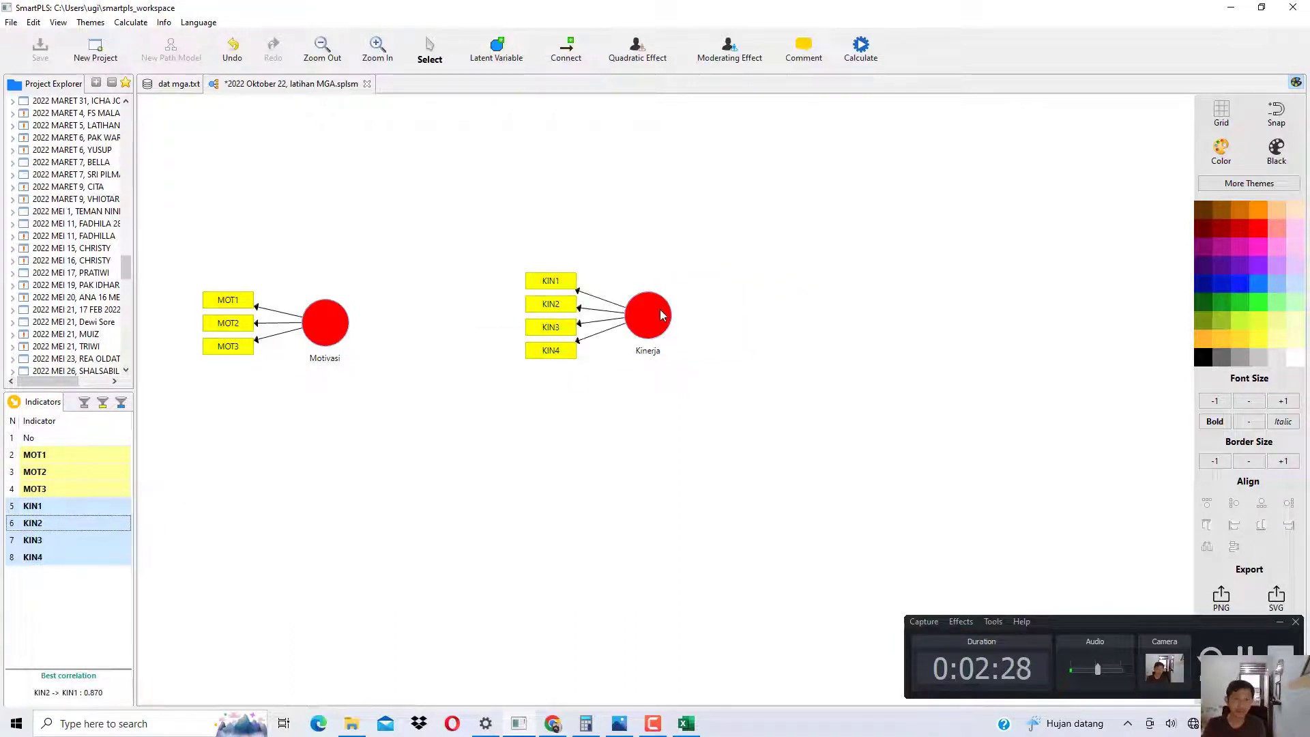
{"action": "right_click", "coordinate": [641, 317]}
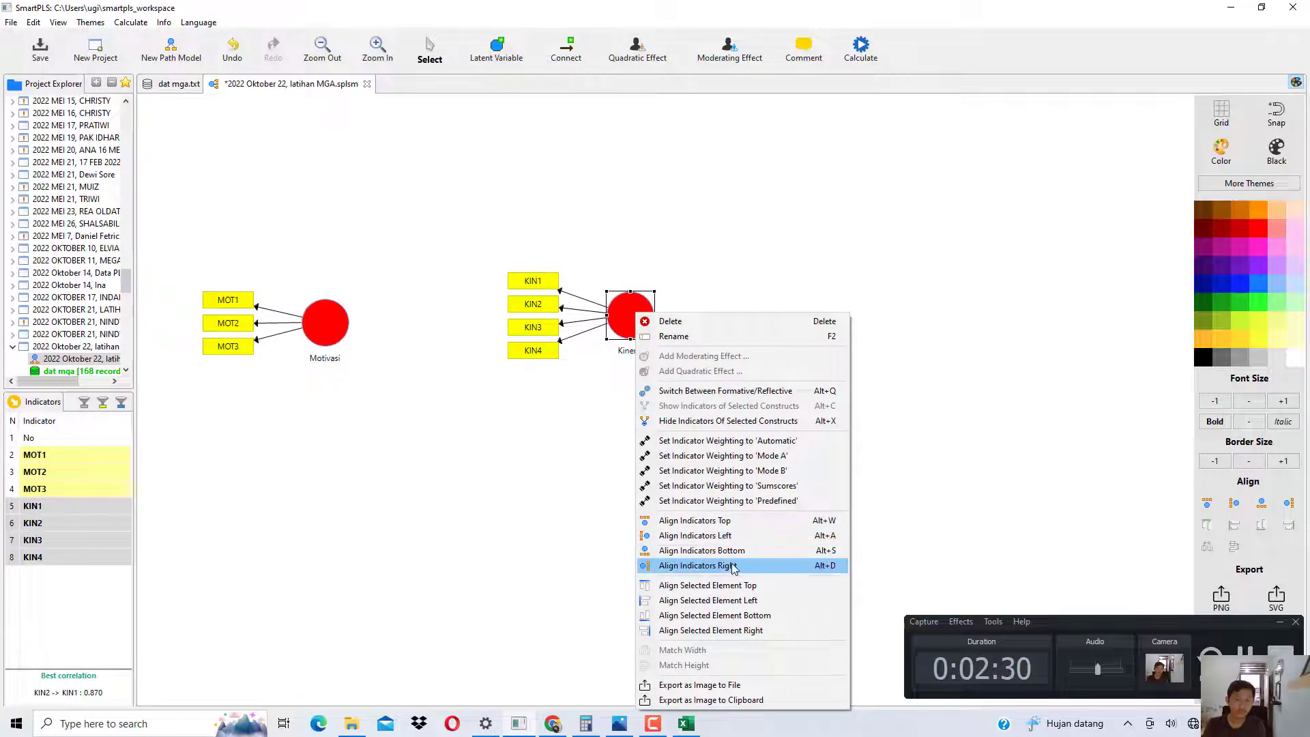
{"action": "left_click", "coordinate": [703, 562]}
Step: Connect Motivasi to Kinerja with a path running from Motivasi
{"action": "left_click", "coordinate": [579, 49]}
{"action": "left_click", "coordinate": [329, 336]}
{"action": "left_click", "coordinate": [621, 320]}
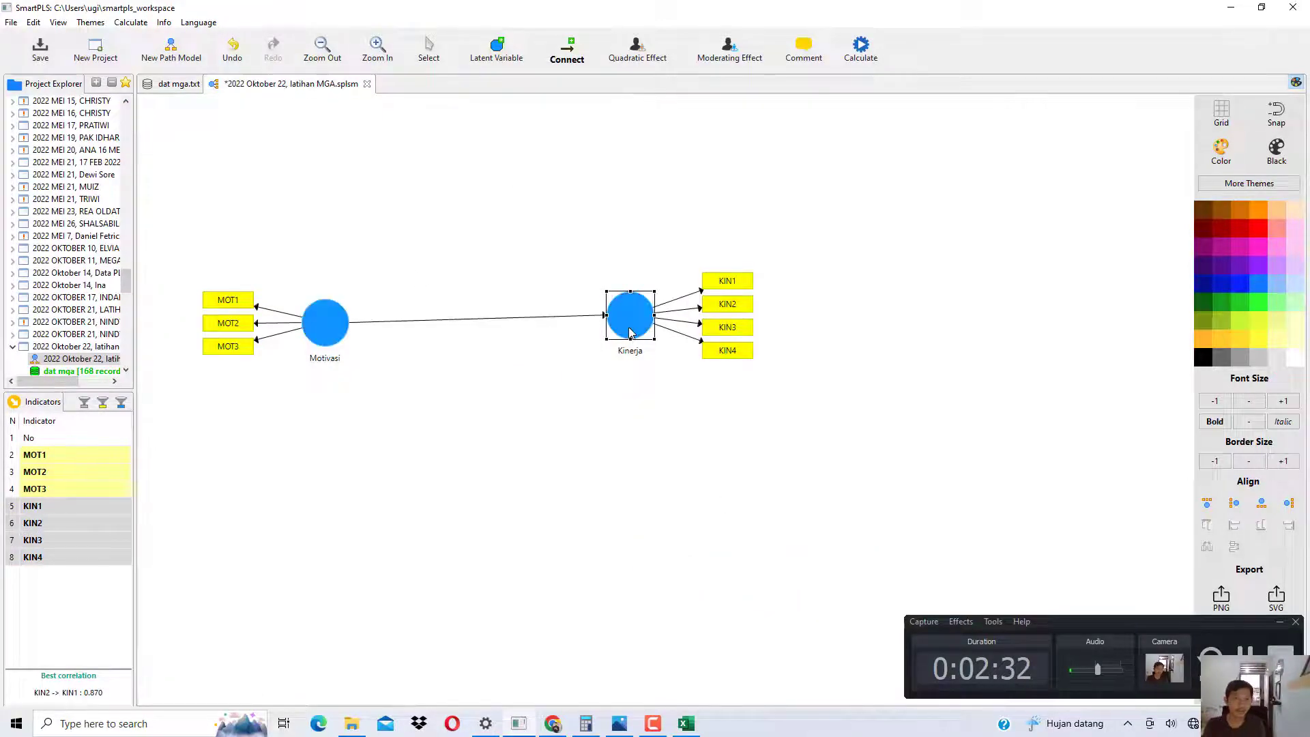
Step: Enlarge the whole model, shift it higher on the canvas, and level Kinerja with Motivasi while bringing it slightly closer
{"action": "key", "text": "ctrl+a"}
{"action": "left_click", "coordinate": [376, 46]}
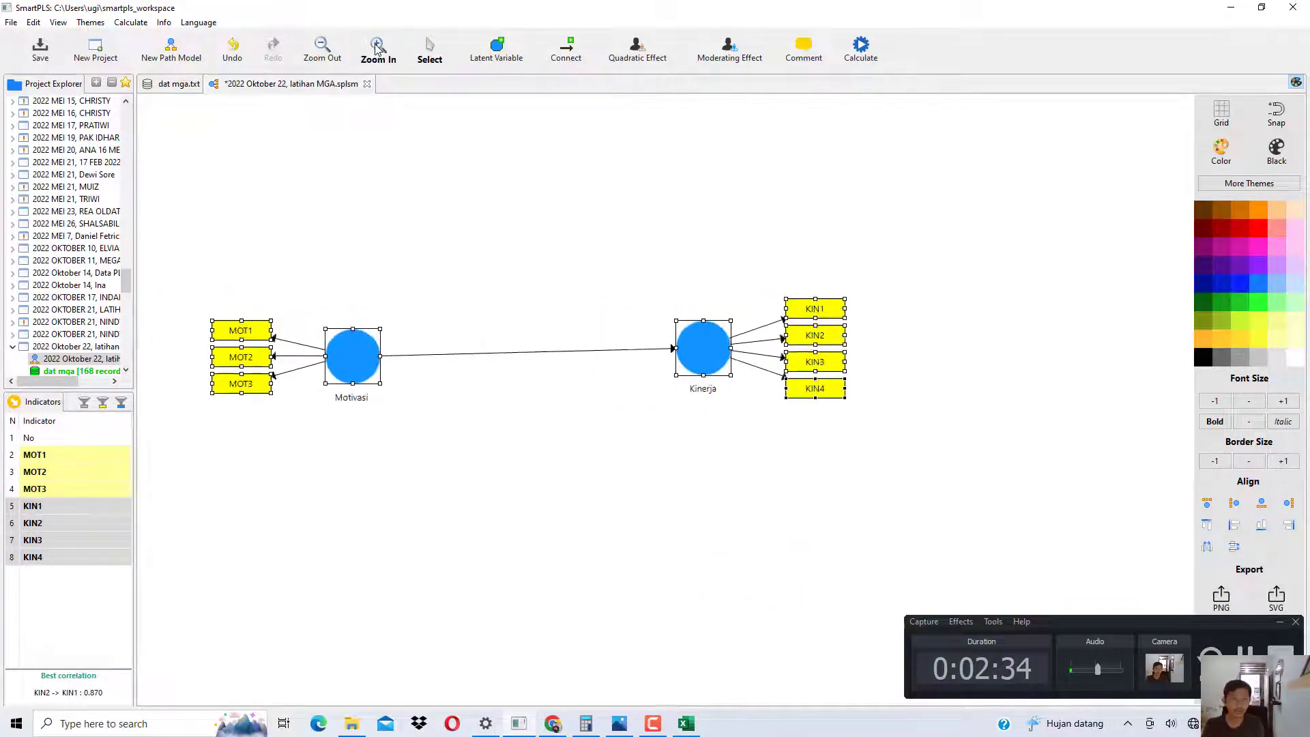
{"action": "left_click_drag", "start_coordinate": [374, 358], "coordinate": [373, 238]}
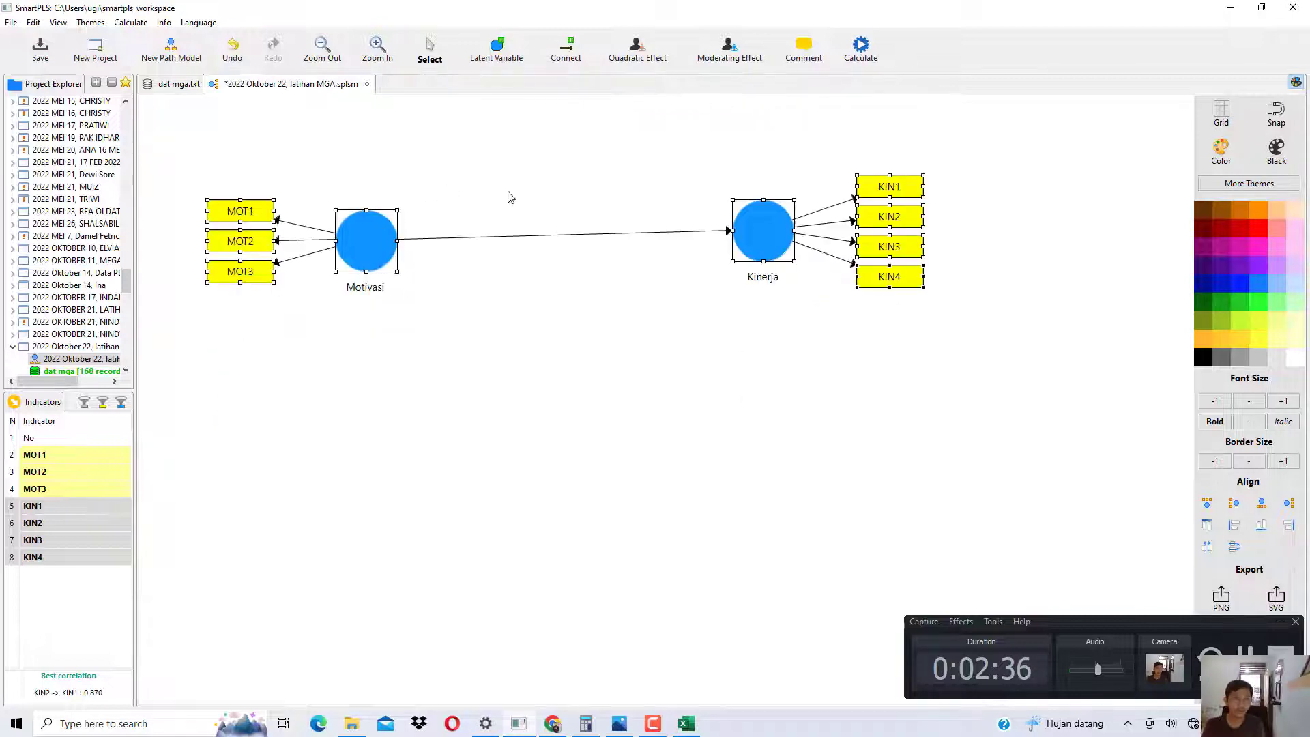
{"action": "left_click_drag", "start_coordinate": [762, 227], "coordinate": [719, 237]}
{"action": "left_click", "coordinate": [649, 176]}
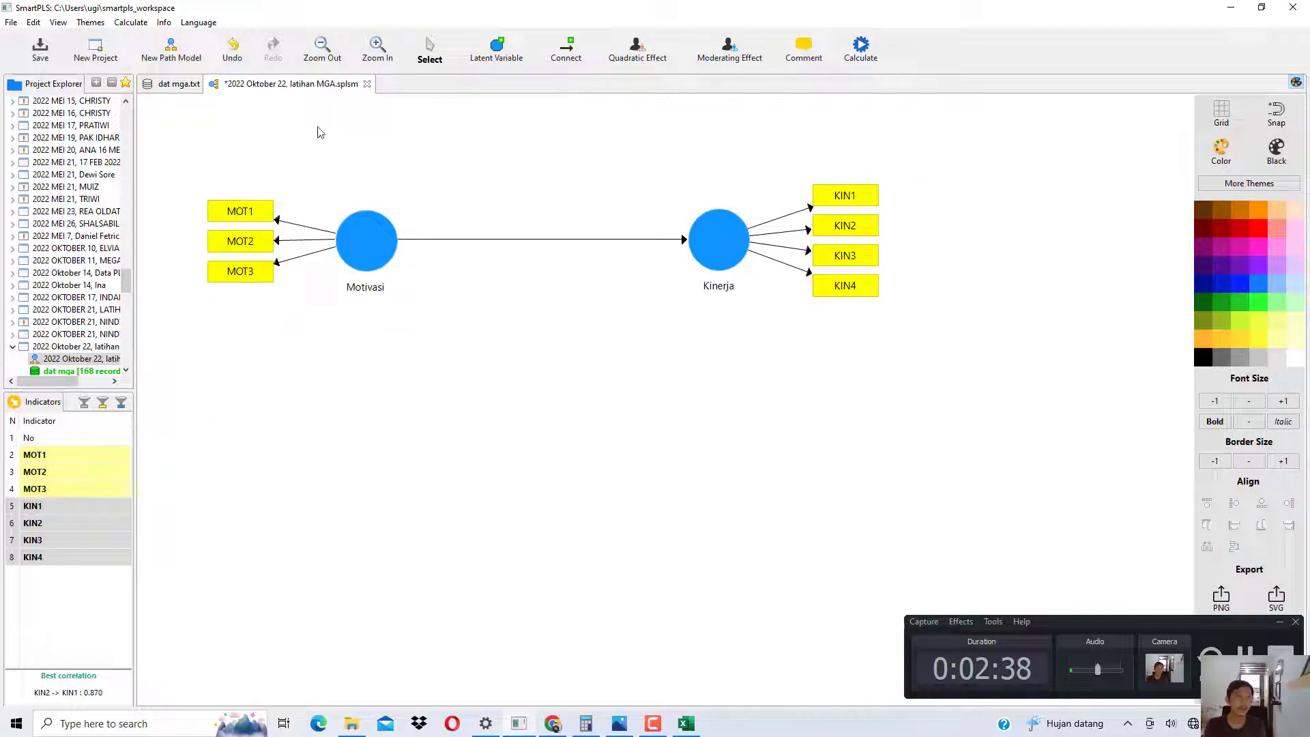
Step: Run the PLS Algorithm with path weighting, 300 iterations and both Jenis Kelamin data groups, and open the Outer Loadings result
{"action": "left_click", "coordinate": [142, 24]}
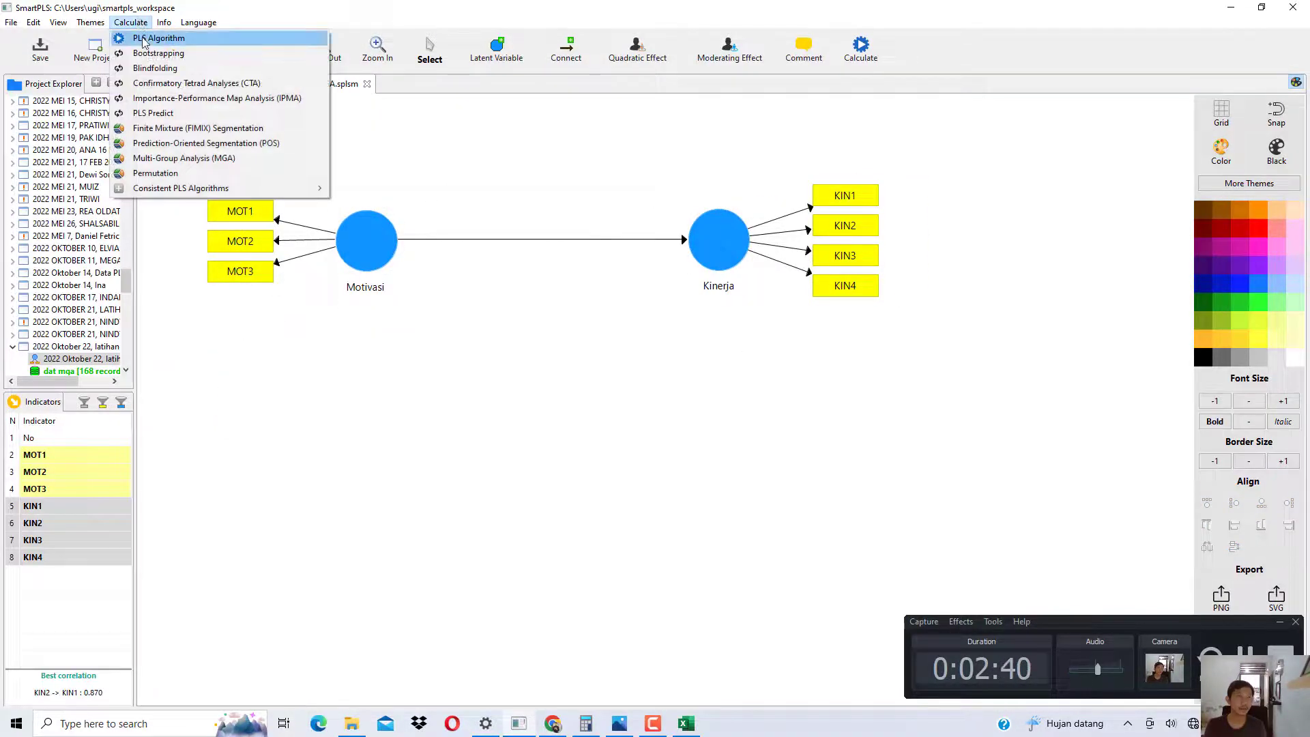
{"action": "left_click", "coordinate": [143, 39]}
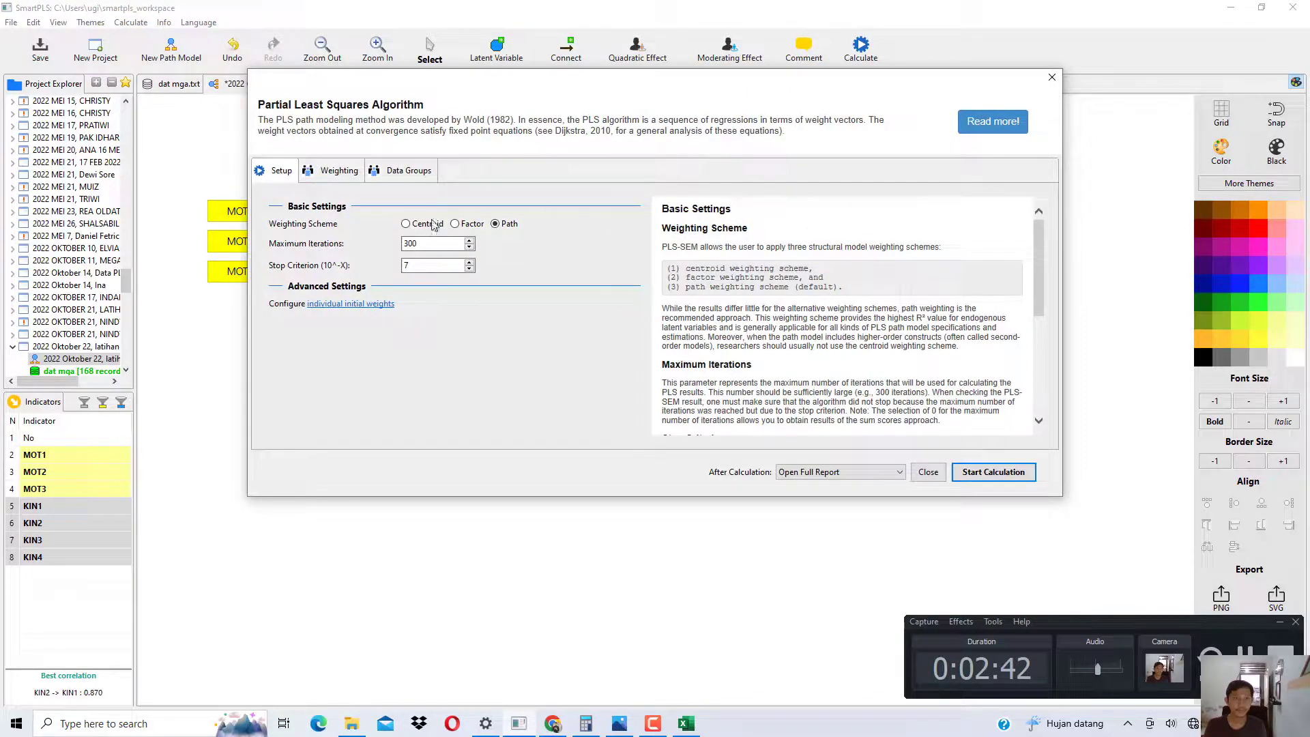
{"action": "left_click", "coordinate": [431, 175]}
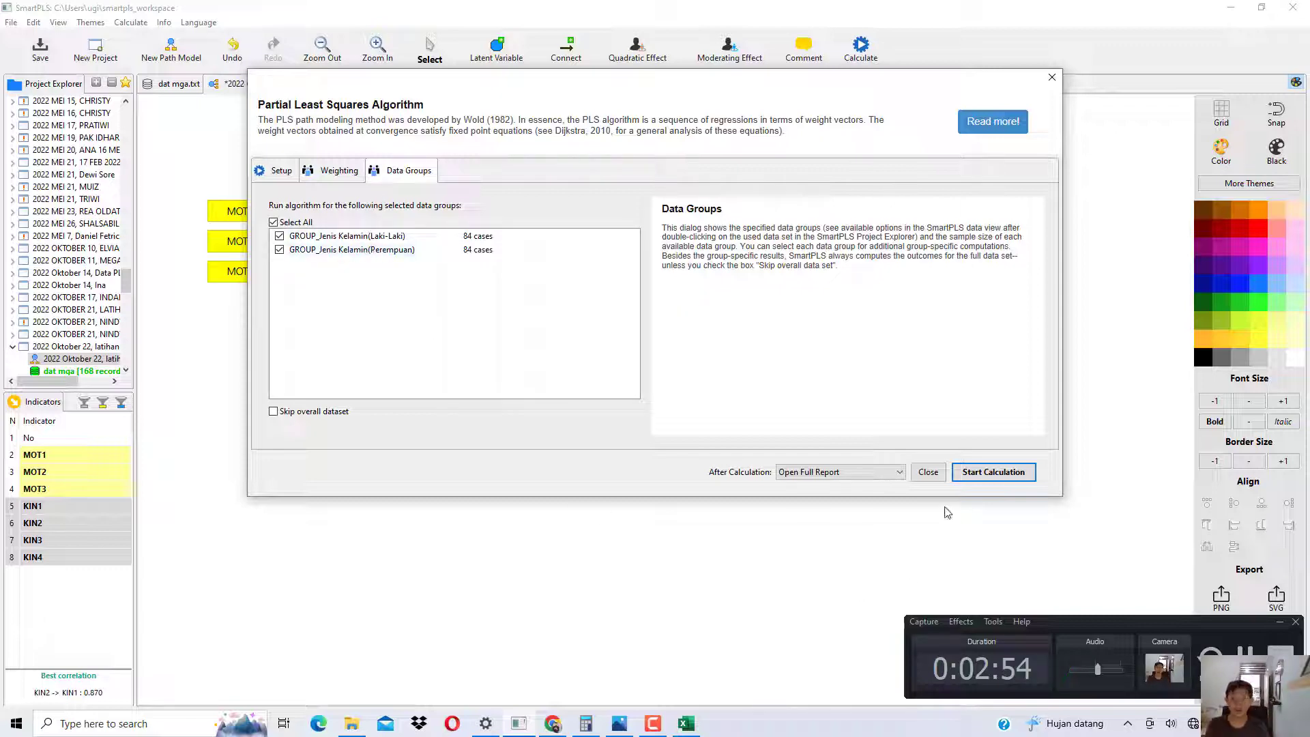
{"action": "left_click", "coordinate": [993, 472]}
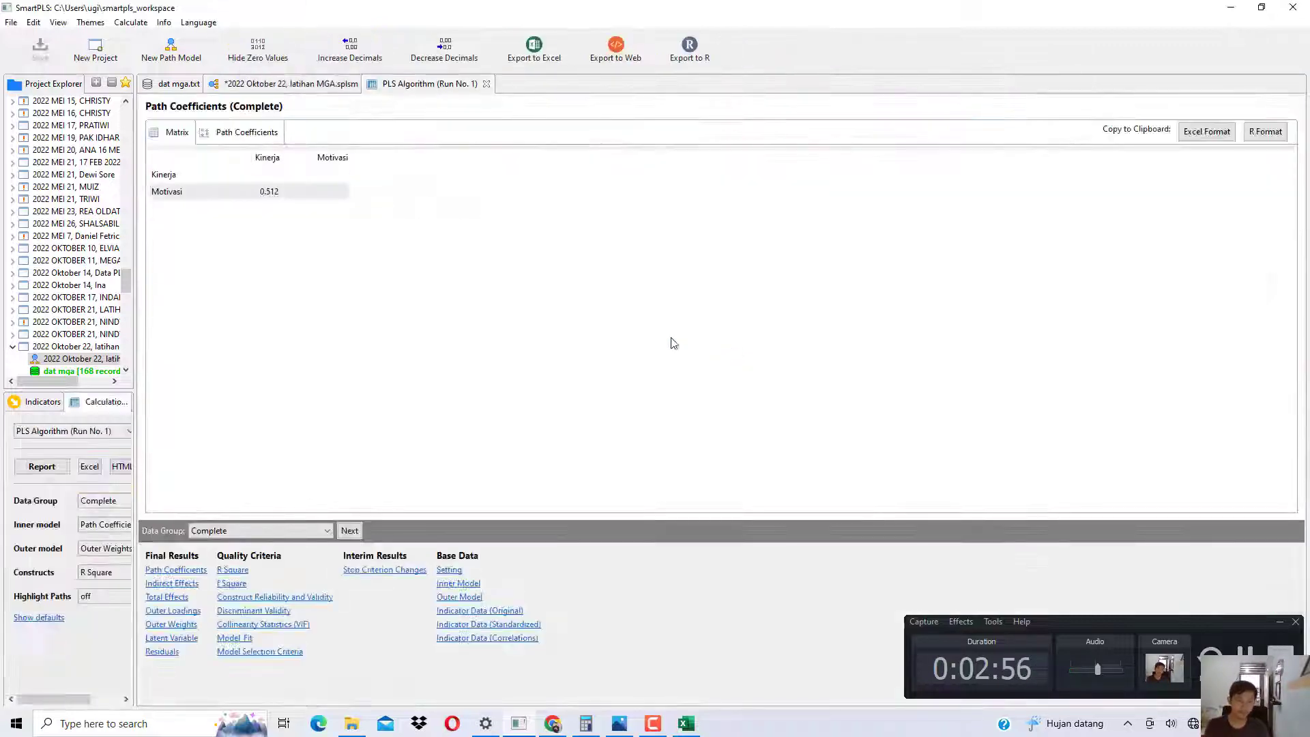
{"action": "left_click", "coordinate": [187, 611]}
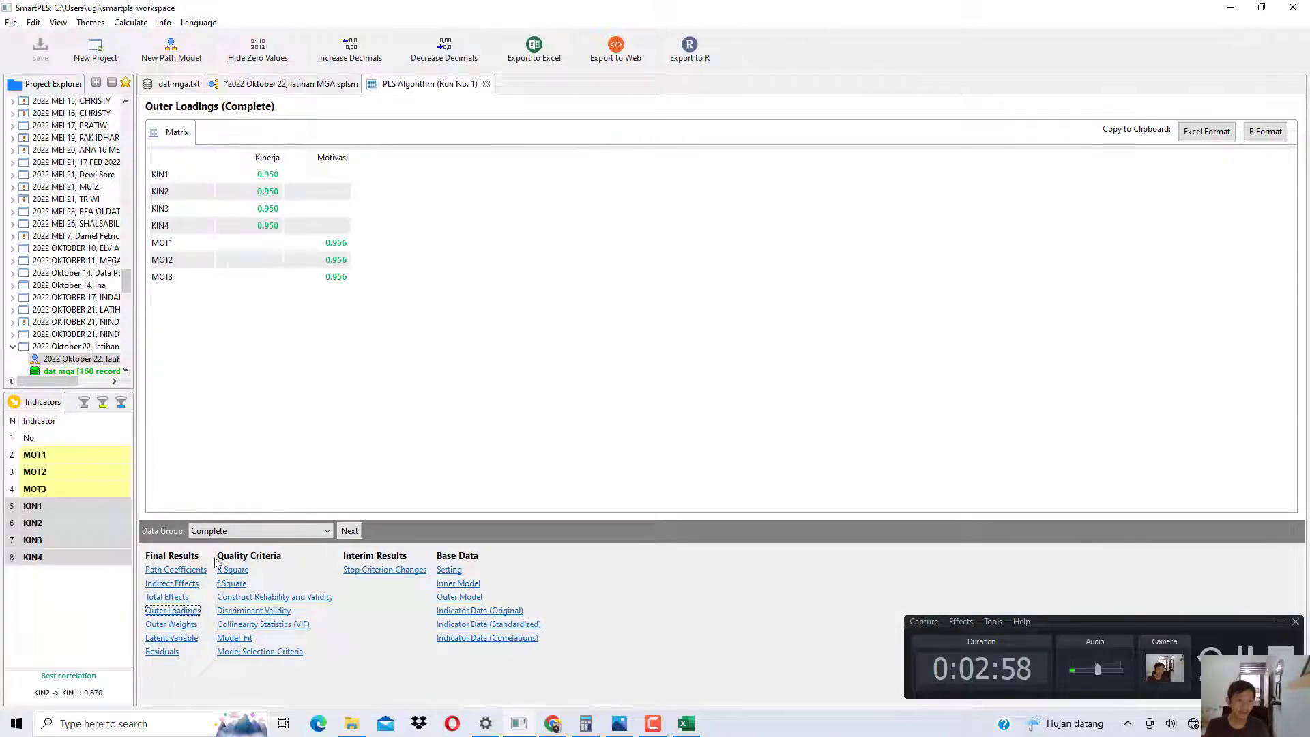
Step: Switch to the PLS SEM PDF in Chrome and read section 7.4.1.1 on outer loadings through to its result tables
{"action": "left_click", "coordinate": [552, 723]}
{"action": "scroll", "coordinate": [714, 341], "scroll_direction": "down", "scroll_amount": 5}
{"action": "scroll", "coordinate": [509, 367], "scroll_direction": "down", "scroll_amount": 20}
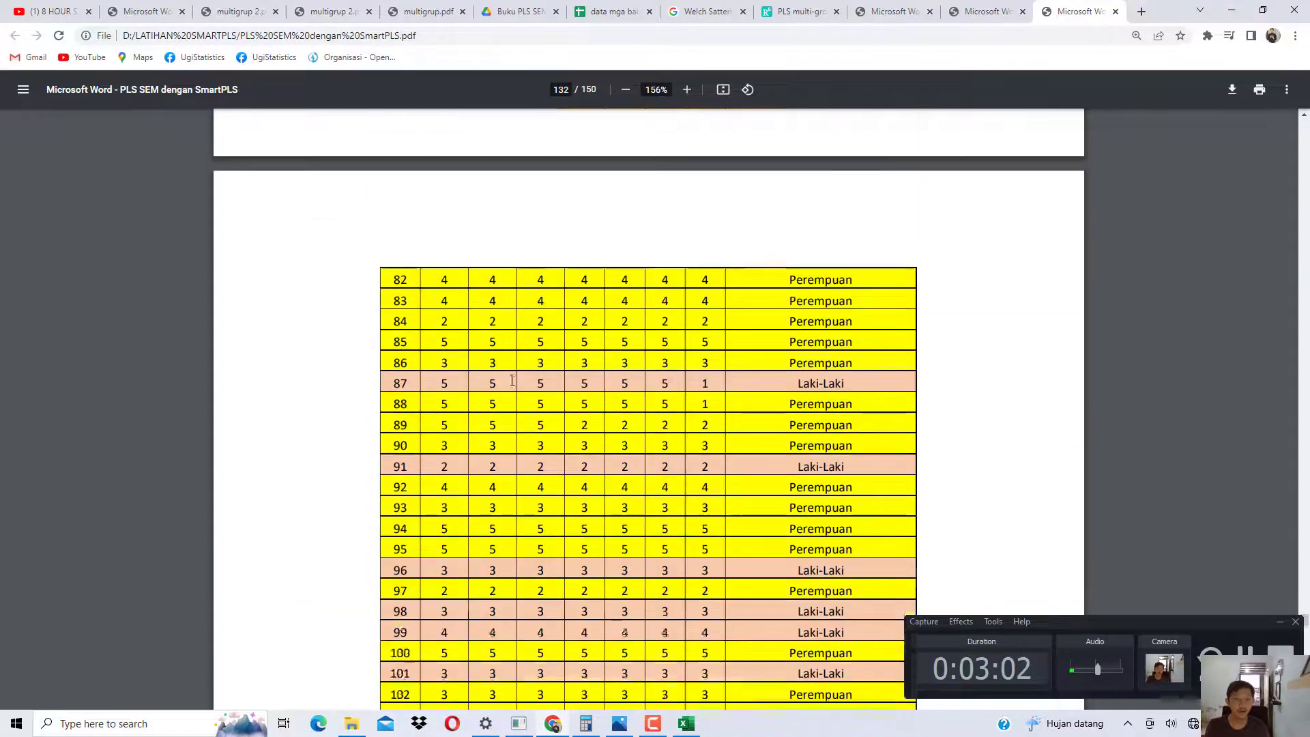
{"action": "scroll", "coordinate": [517, 388], "scroll_direction": "down", "scroll_amount": 12}
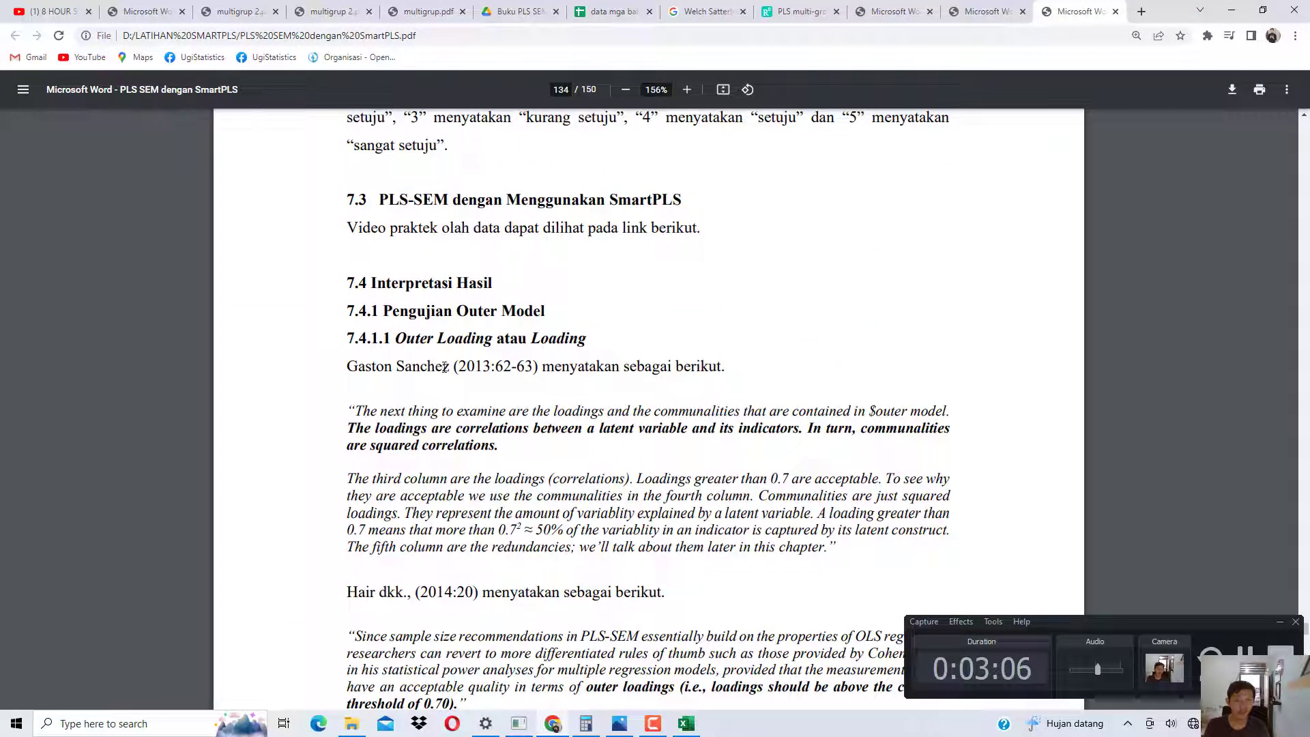
{"action": "left_click_drag", "start_coordinate": [434, 346], "coordinate": [564, 343]}
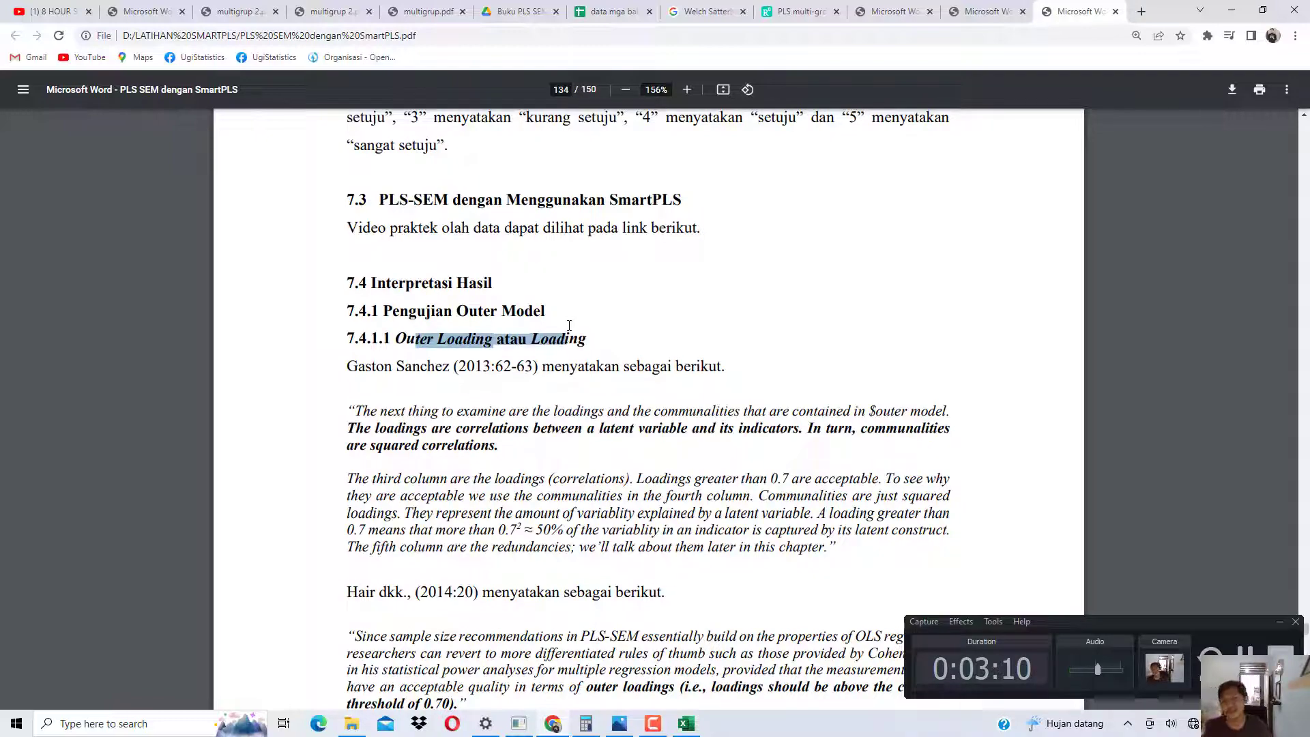
{"action": "scroll", "coordinate": [570, 331], "scroll_direction": "down", "scroll_amount": 15}
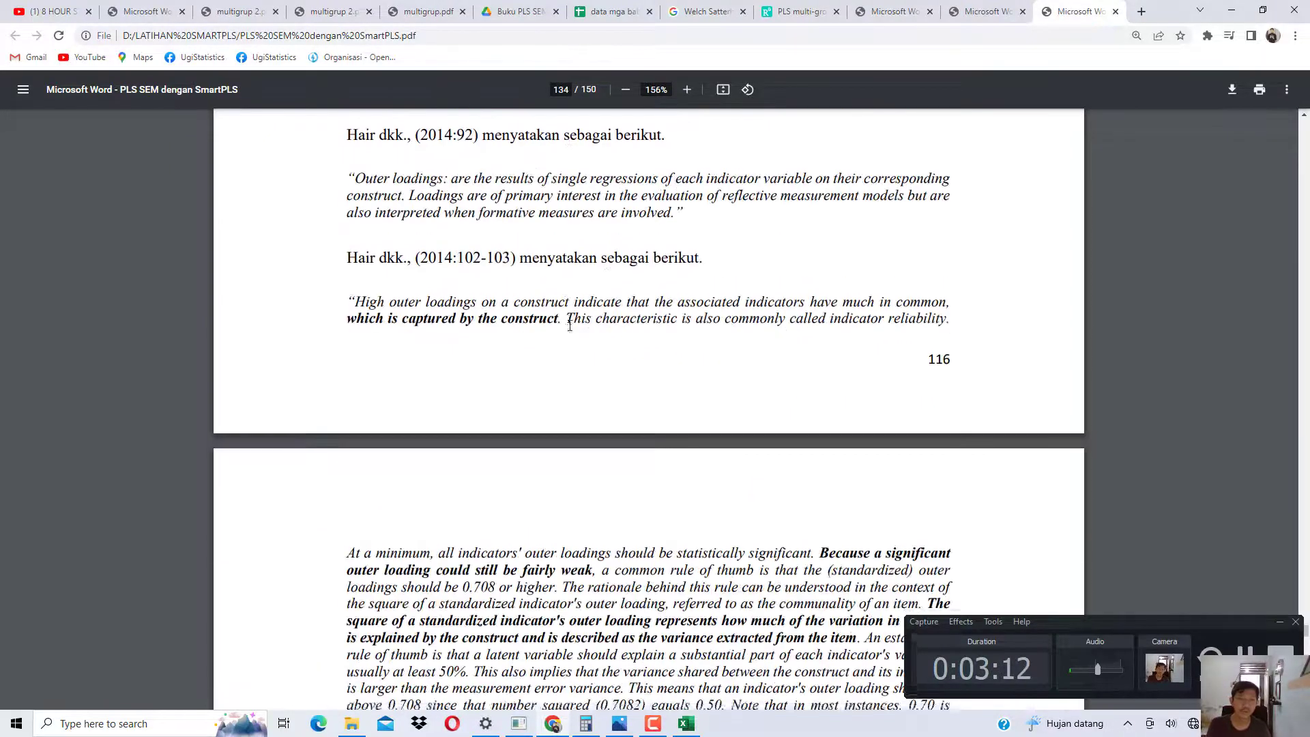
{"action": "scroll", "coordinate": [579, 332], "scroll_direction": "down", "scroll_amount": 10}
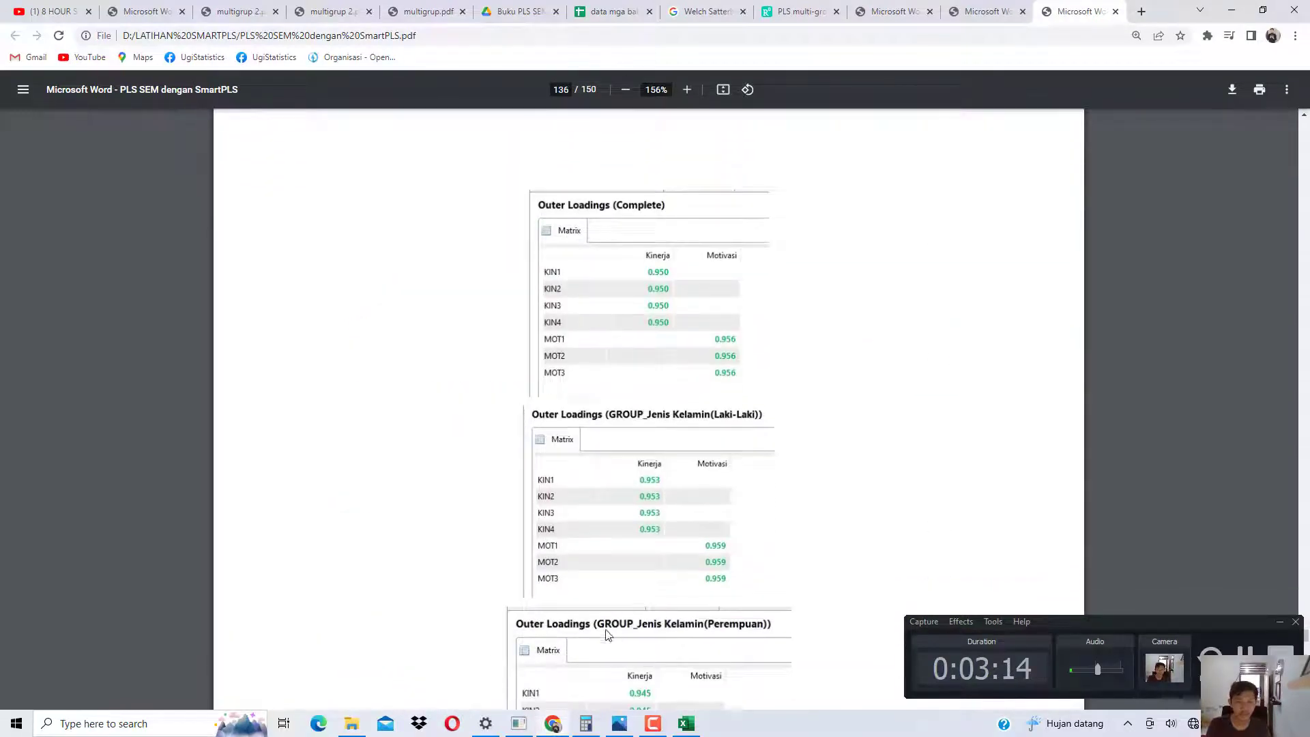
Step: Return to SmartPLS and compare the Outer Loadings across the Complete, Laki-Laki and Perempuan data groups
{"action": "left_click", "coordinate": [568, 722]}
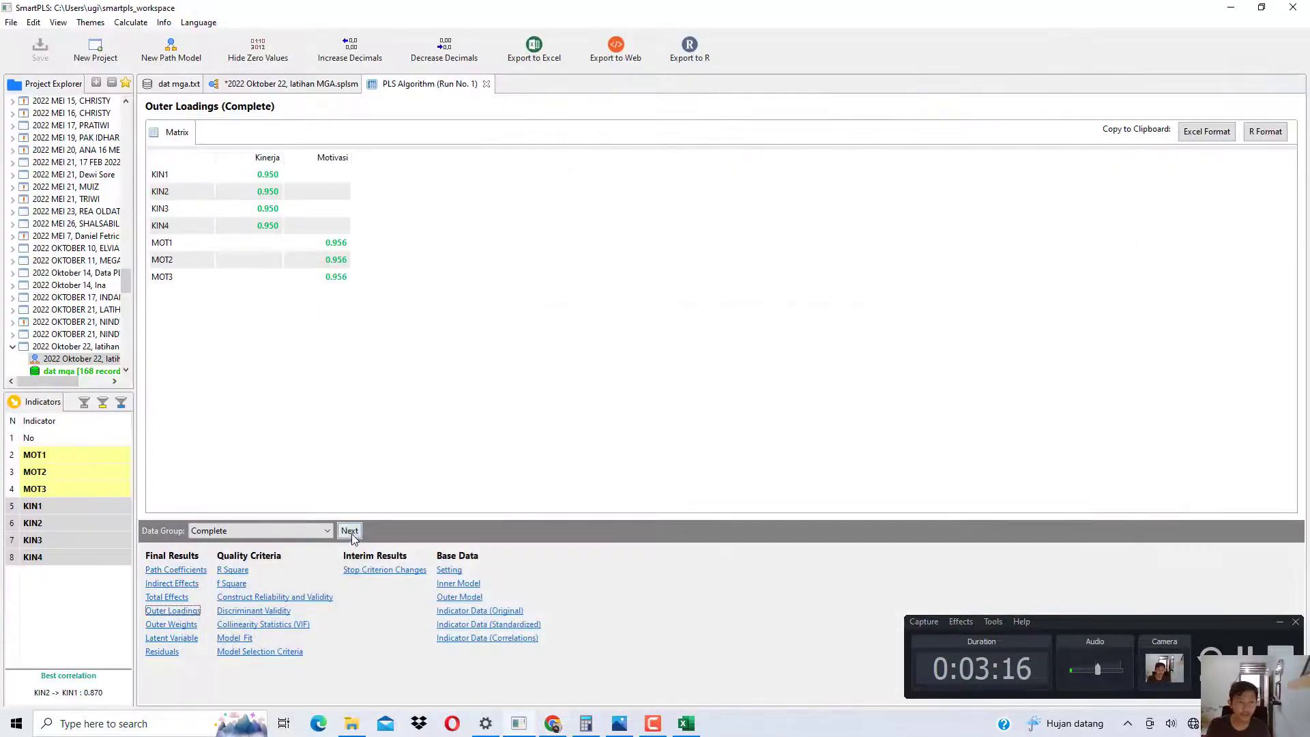
{"action": "left_click", "coordinate": [350, 530]}
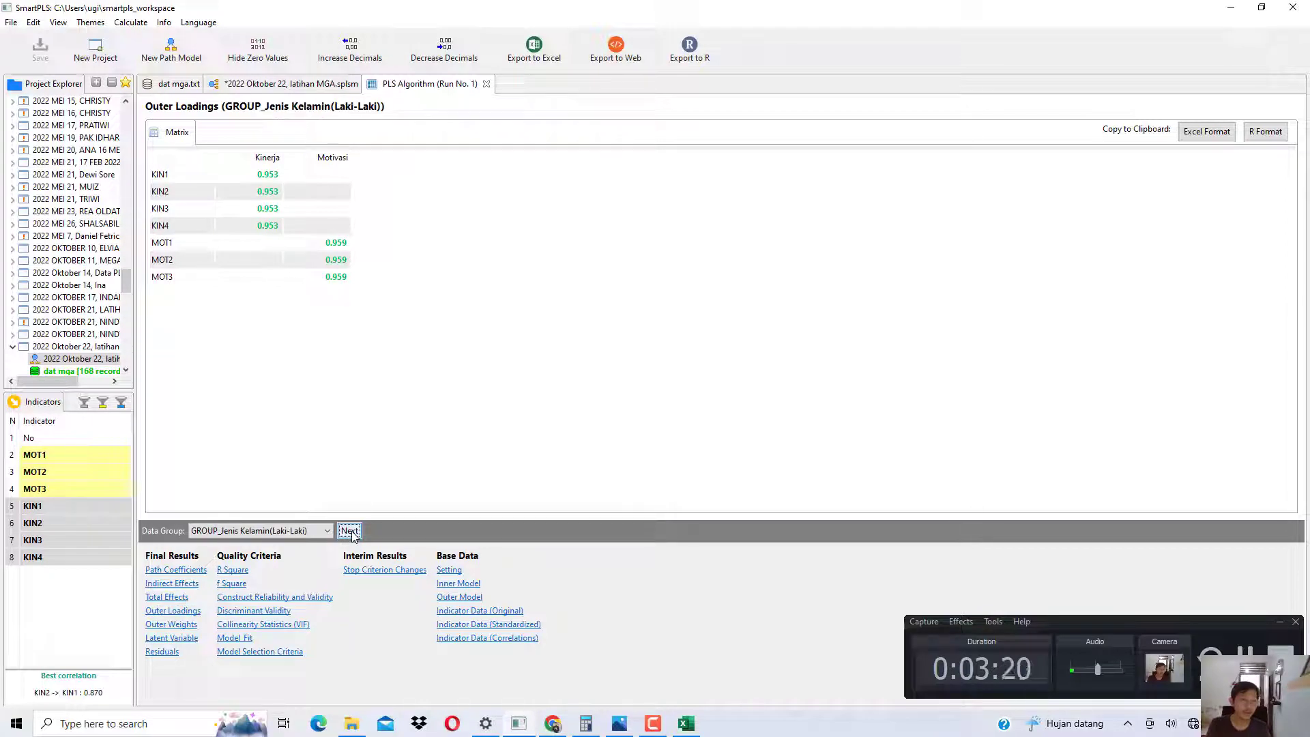
{"action": "left_click", "coordinate": [349, 531]}
{"action": "left_click", "coordinate": [349, 531]}
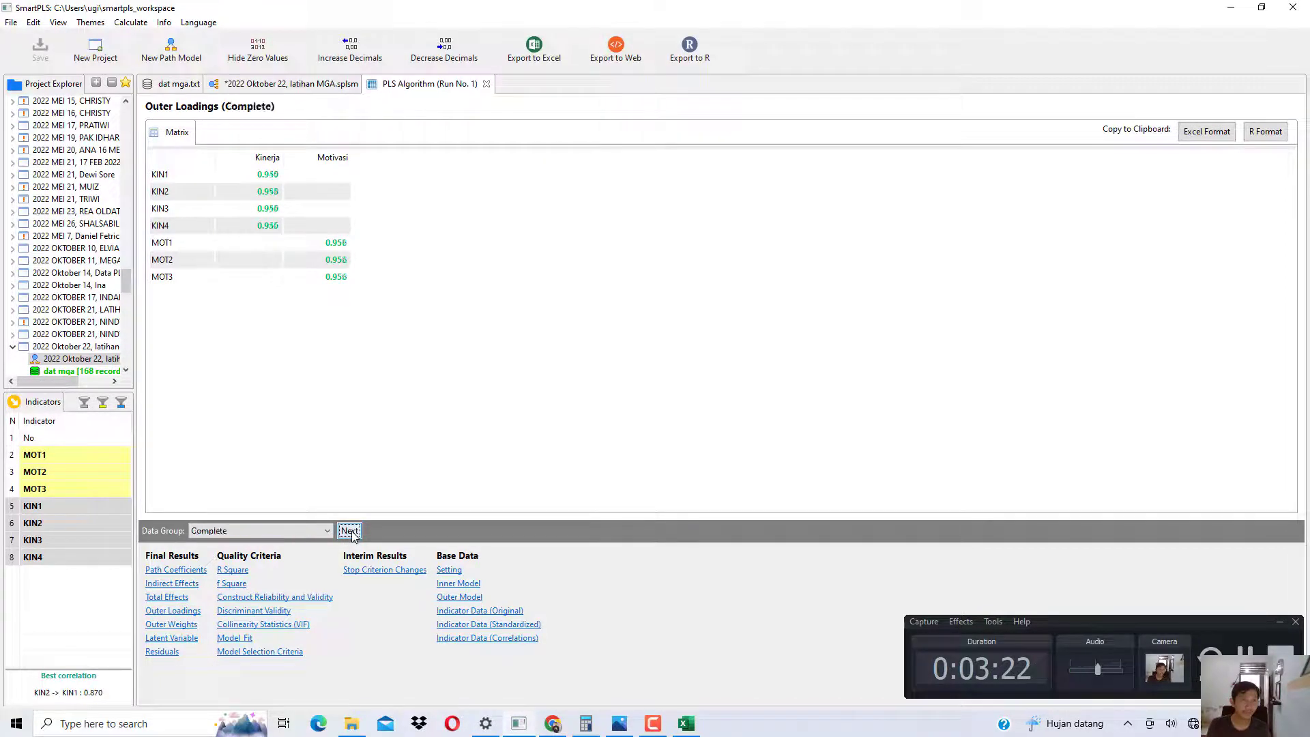
{"action": "left_click", "coordinate": [350, 531]}
{"action": "left_click", "coordinate": [349, 530]}
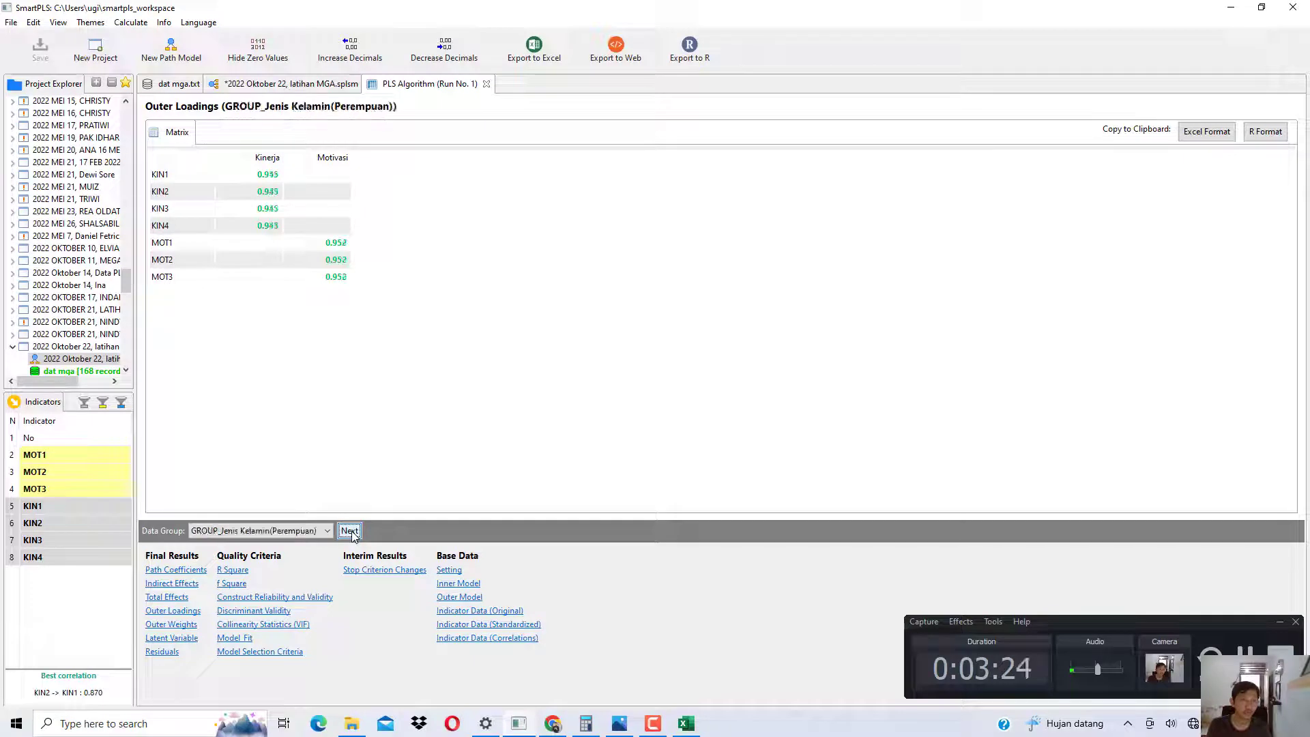
{"action": "left_click", "coordinate": [350, 531]}
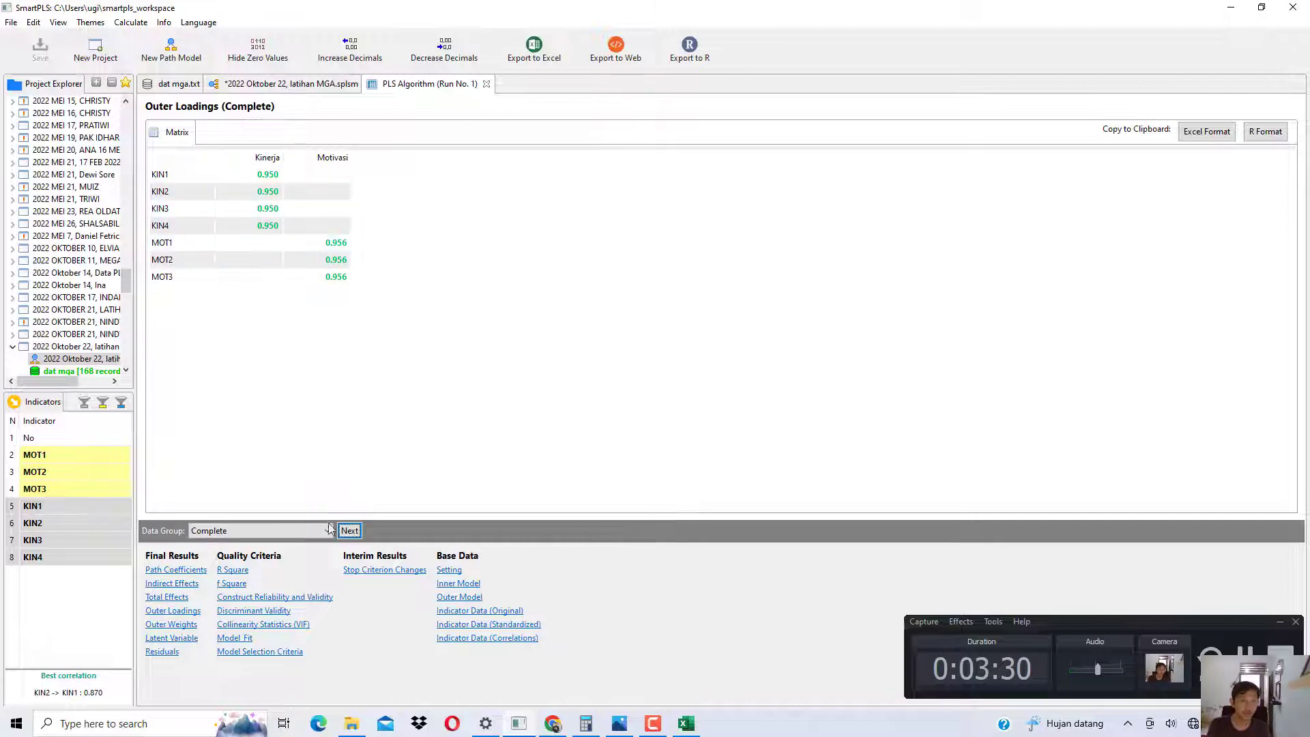
{"action": "left_click", "coordinate": [350, 531]}
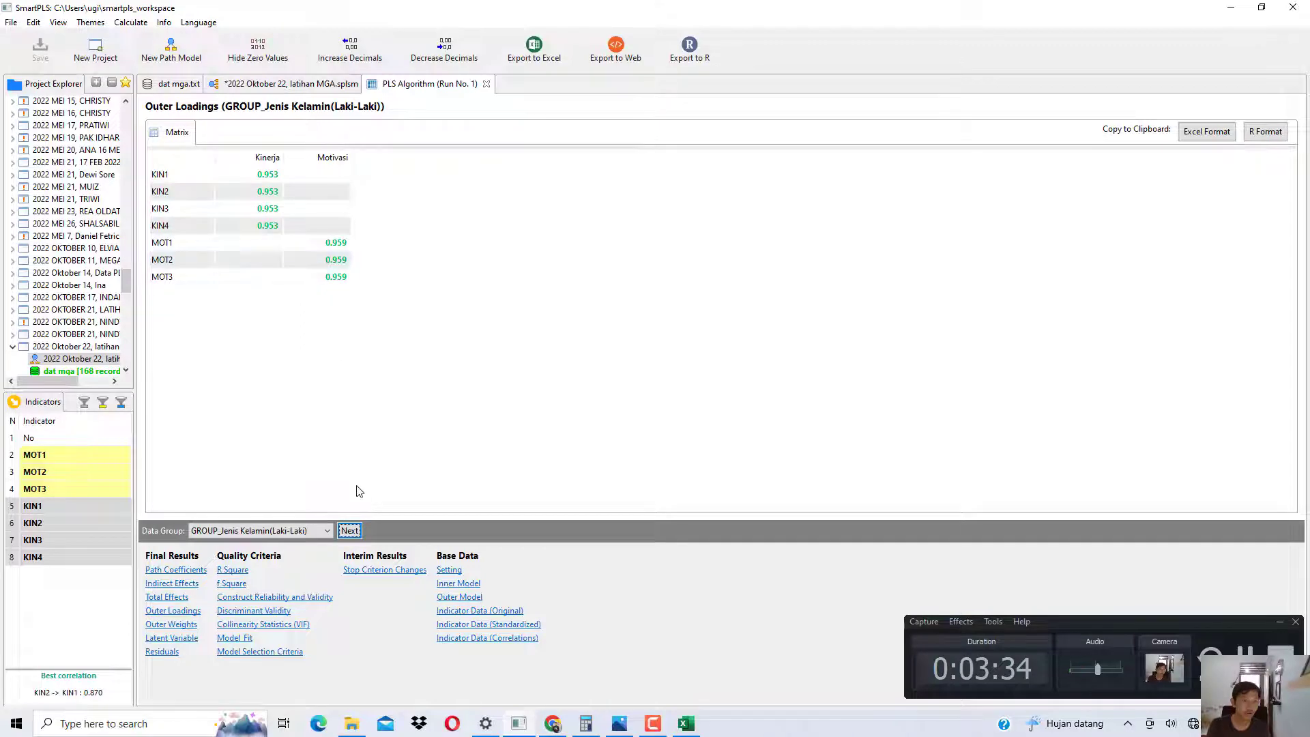
{"action": "left_click", "coordinate": [349, 531]}
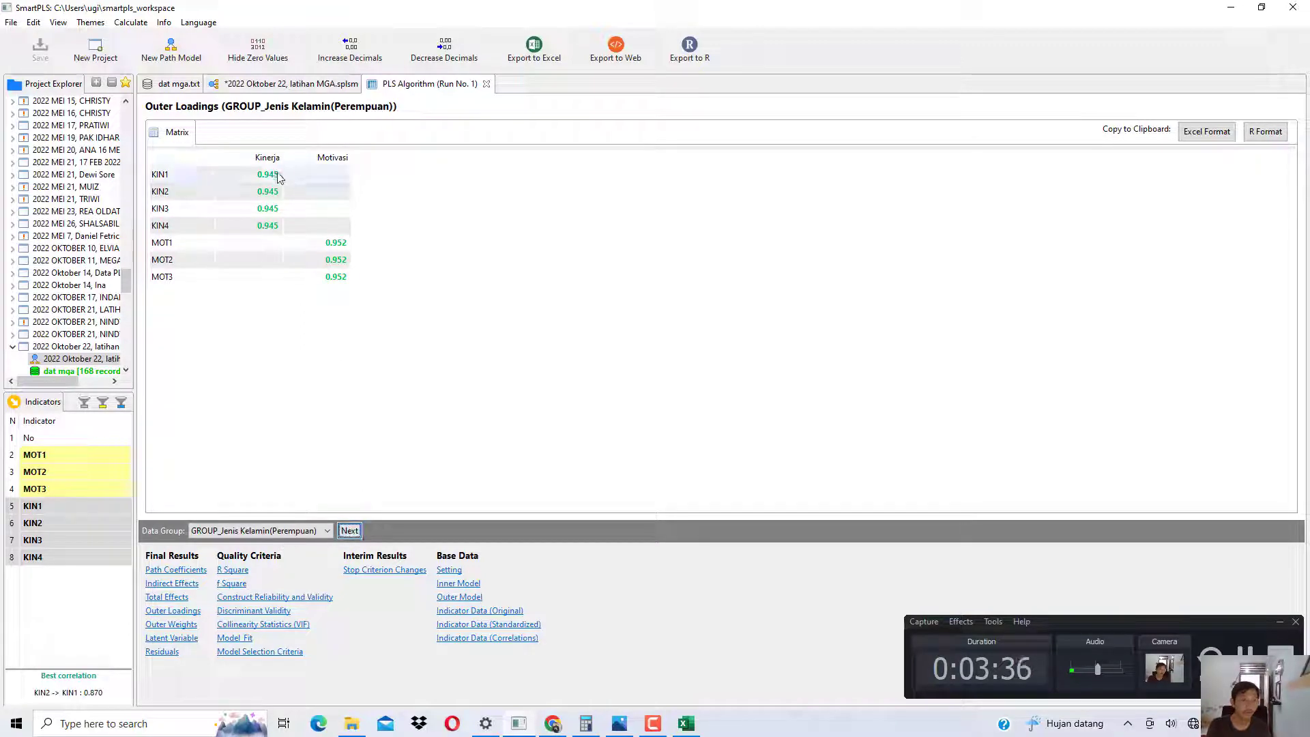
Step: Switch back to the PDF in Chrome and examine its outer loadings tables for the complete data and each gender group
{"action": "left_click", "coordinate": [561, 727]}
{"action": "scroll", "coordinate": [649, 336], "scroll_direction": "down", "scroll_amount": 3}
{"action": "scroll", "coordinate": [670, 283], "scroll_direction": "up", "scroll_amount": 2}
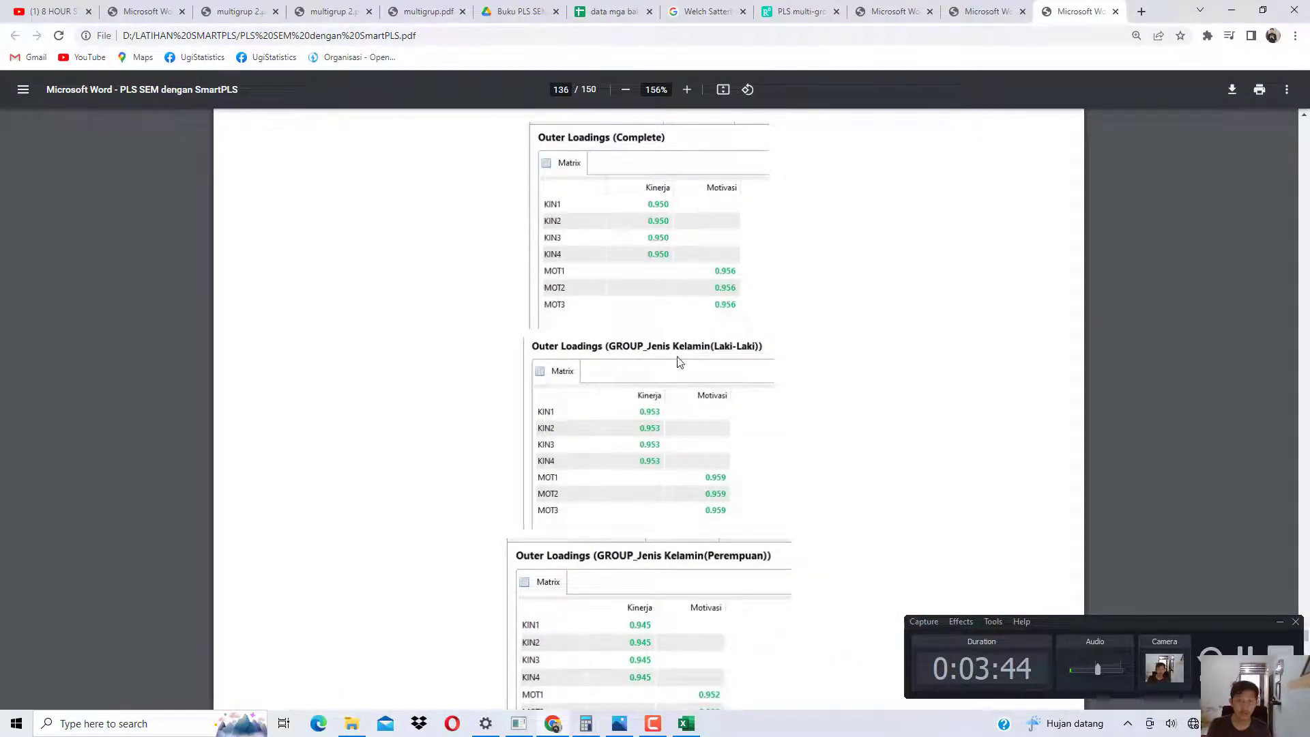
Step: Read on from the outer loadings conclusion through section 7.4.1.2 on Average Variance Extracted (AVE) to the result tables in Gambar 7.3
{"action": "scroll", "coordinate": [680, 361], "scroll_direction": "down", "scroll_amount": 3}
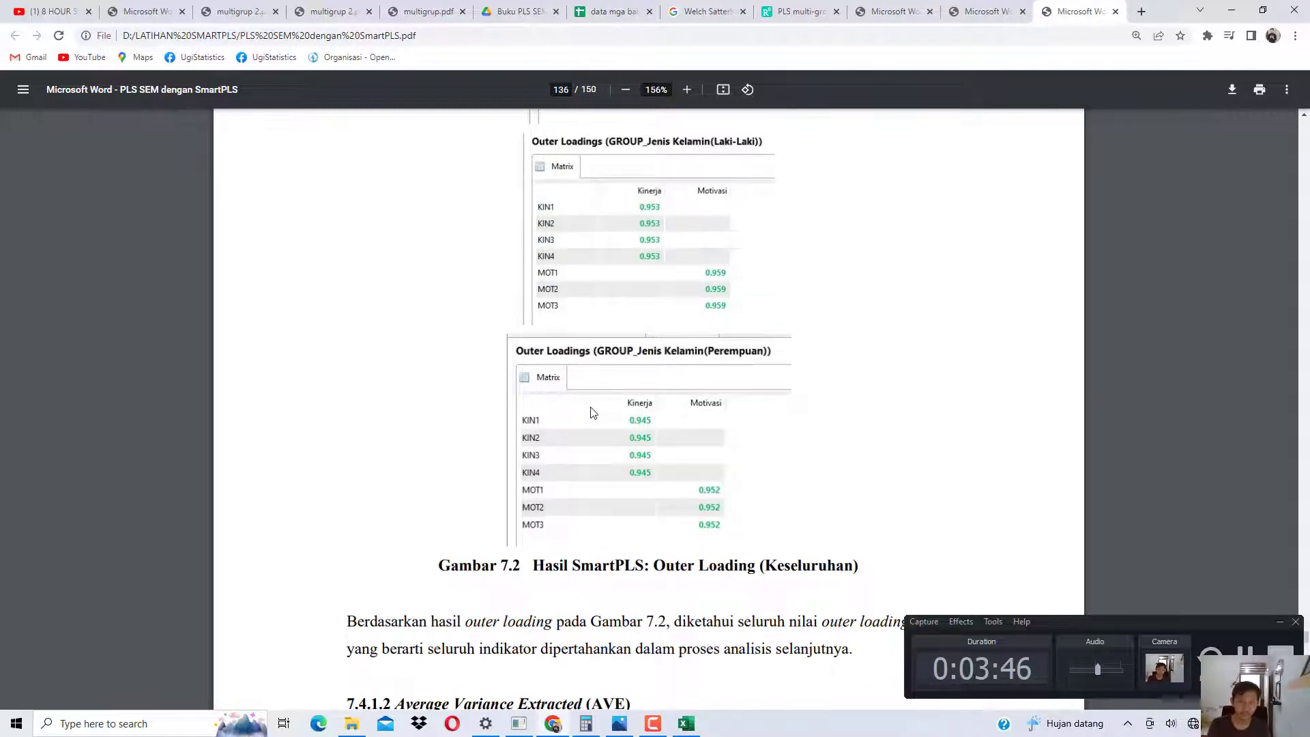
{"action": "scroll", "coordinate": [681, 400], "scroll_direction": "down", "scroll_amount": 2}
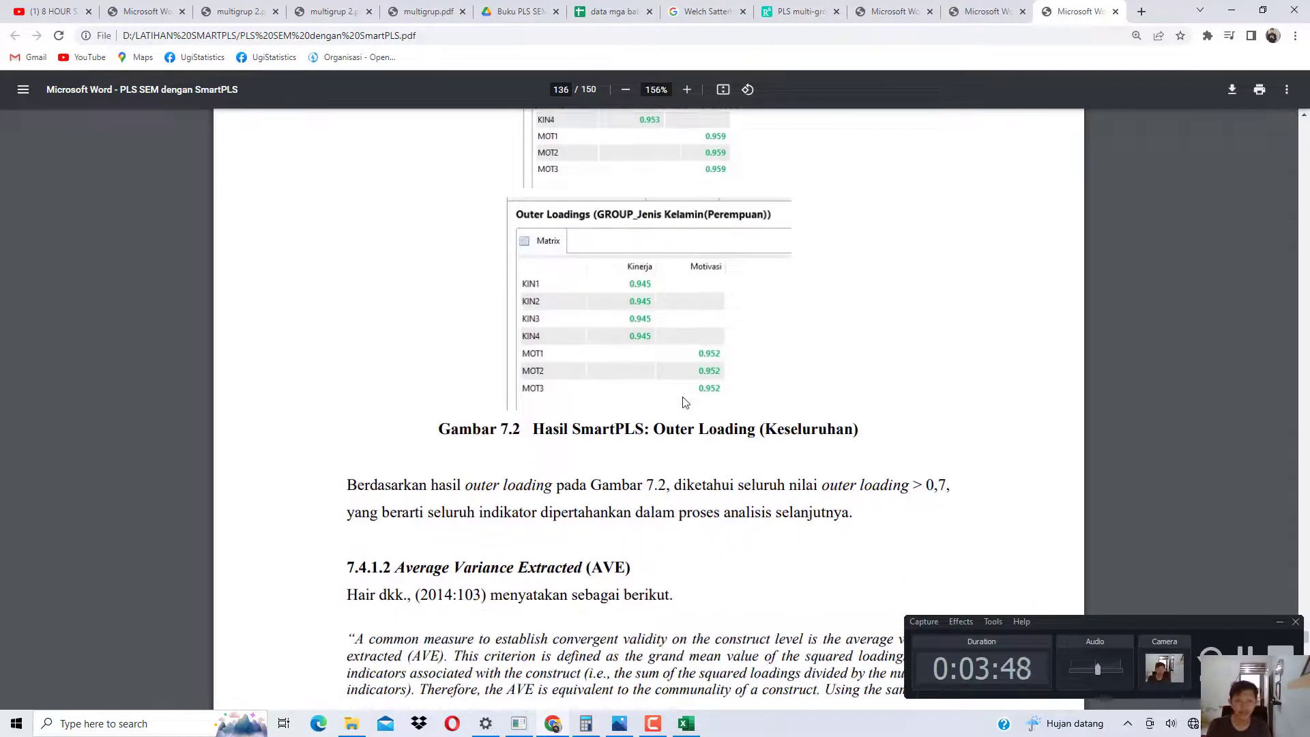
{"action": "scroll", "coordinate": [686, 409], "scroll_direction": "down", "scroll_amount": 5}
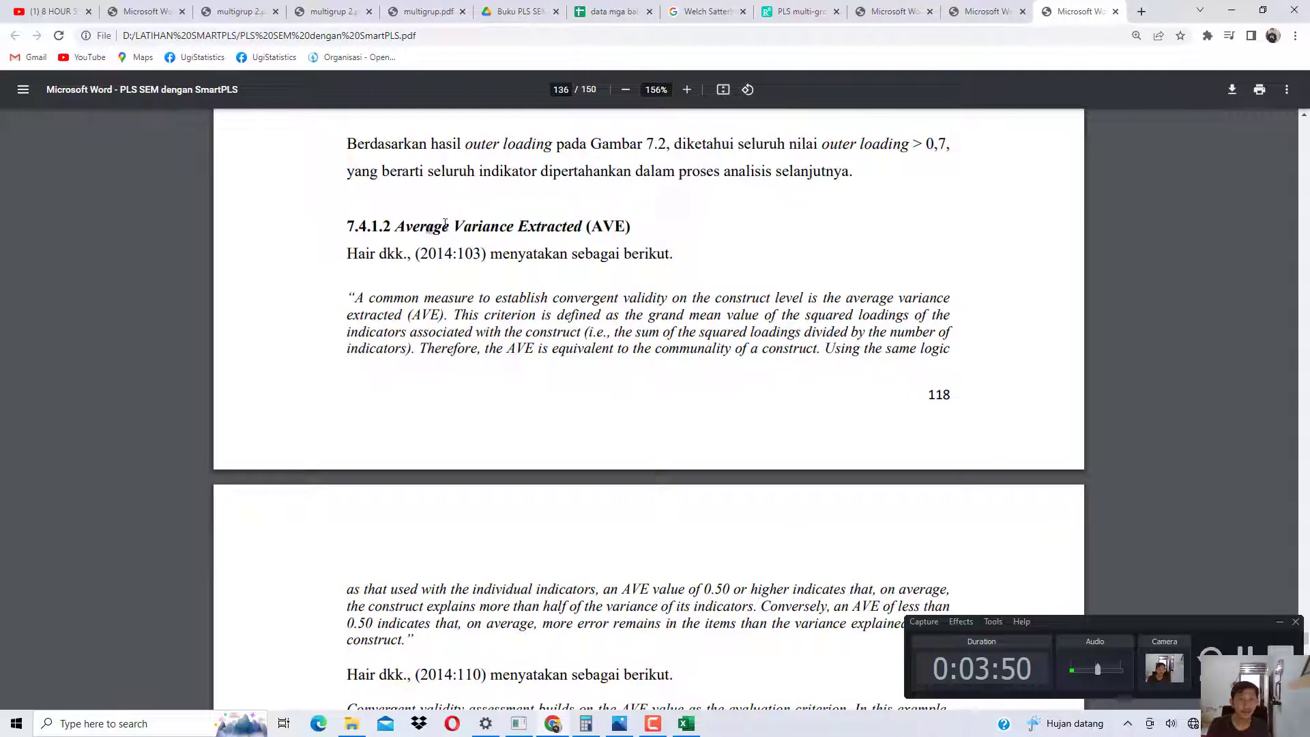
{"action": "left_click_drag", "start_coordinate": [426, 226], "coordinate": [597, 240]}
{"action": "scroll", "coordinate": [603, 247], "scroll_direction": "down", "scroll_amount": 15}
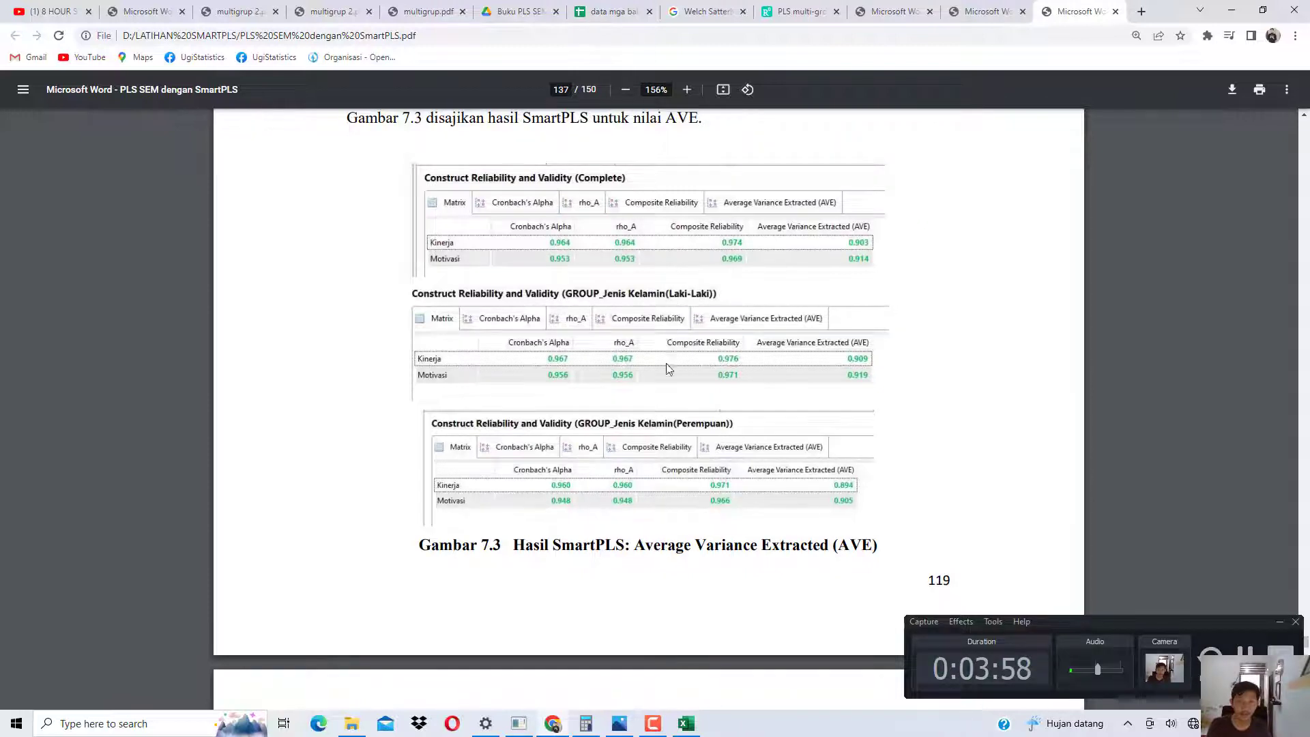
Step: Switch to SmartPLS, open Construct Reliability and Validity, and compare Average Variance Extracted (AVE) across the Complete, Laki-Laki and Perempuan groups with the column widened
{"action": "left_click", "coordinate": [565, 726]}
{"action": "left_click", "coordinate": [285, 599]}
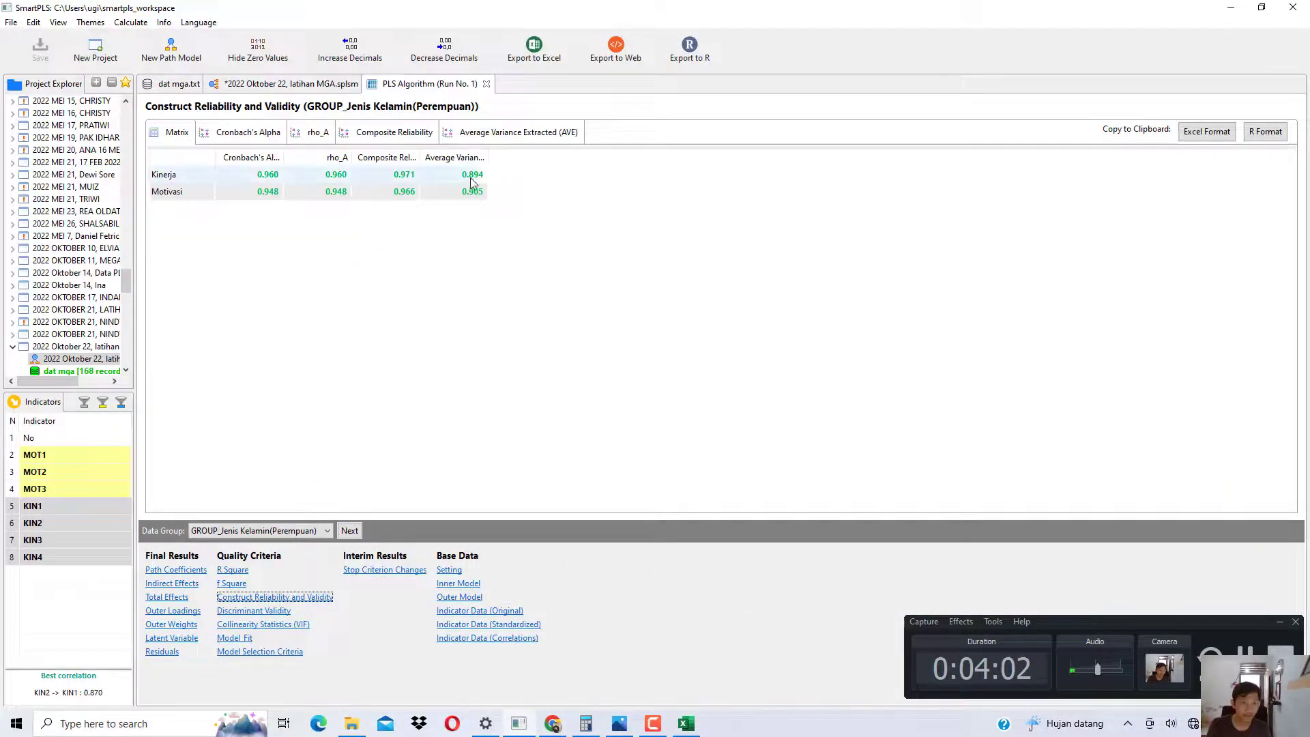
{"action": "left_click_drag", "start_coordinate": [491, 157], "coordinate": [588, 173]}
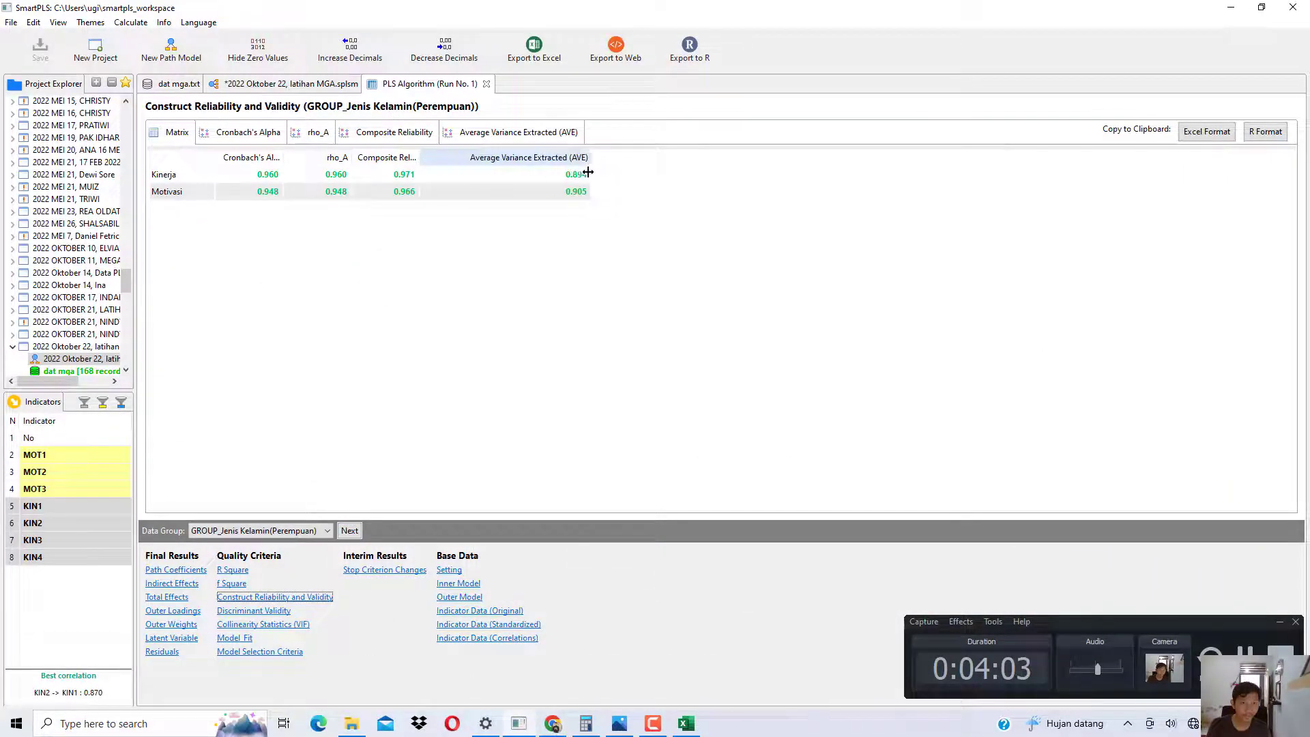
{"action": "left_click", "coordinate": [349, 532]}
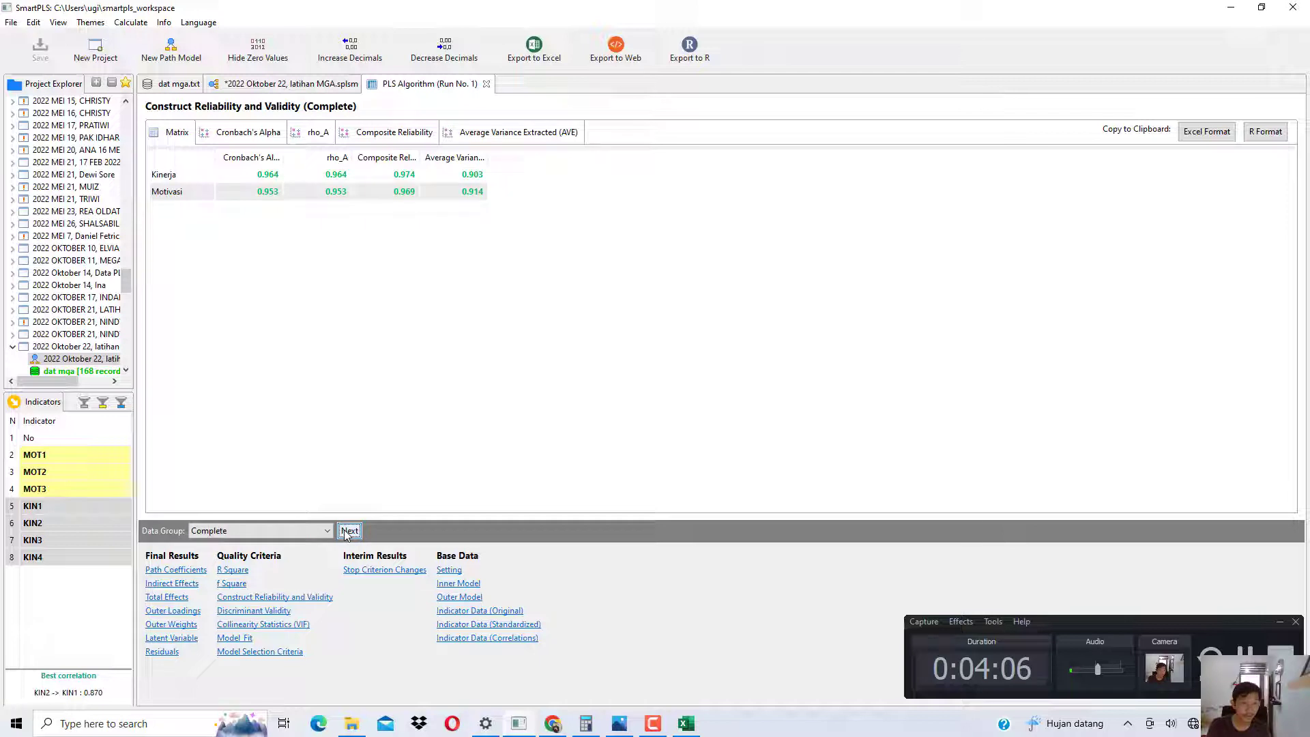
{"action": "left_click_drag", "start_coordinate": [484, 158], "coordinate": [657, 158]}
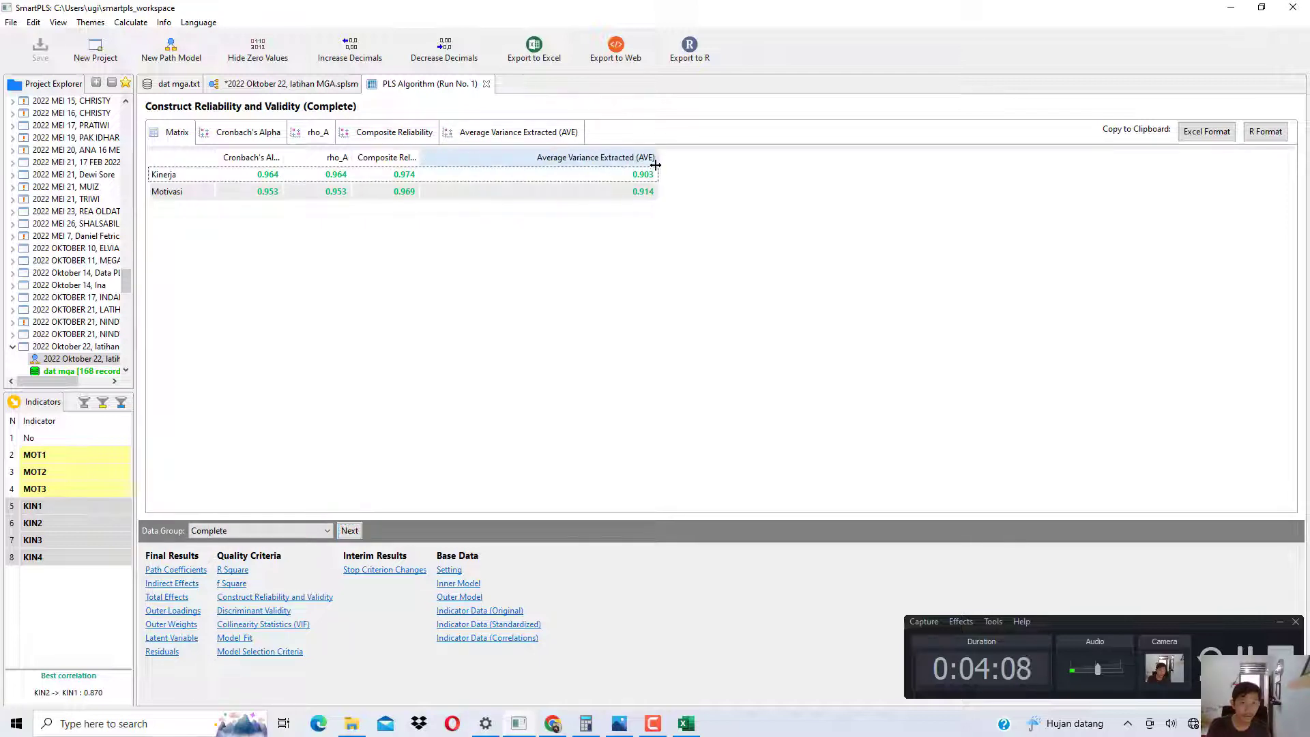
{"action": "left_click", "coordinate": [349, 531]}
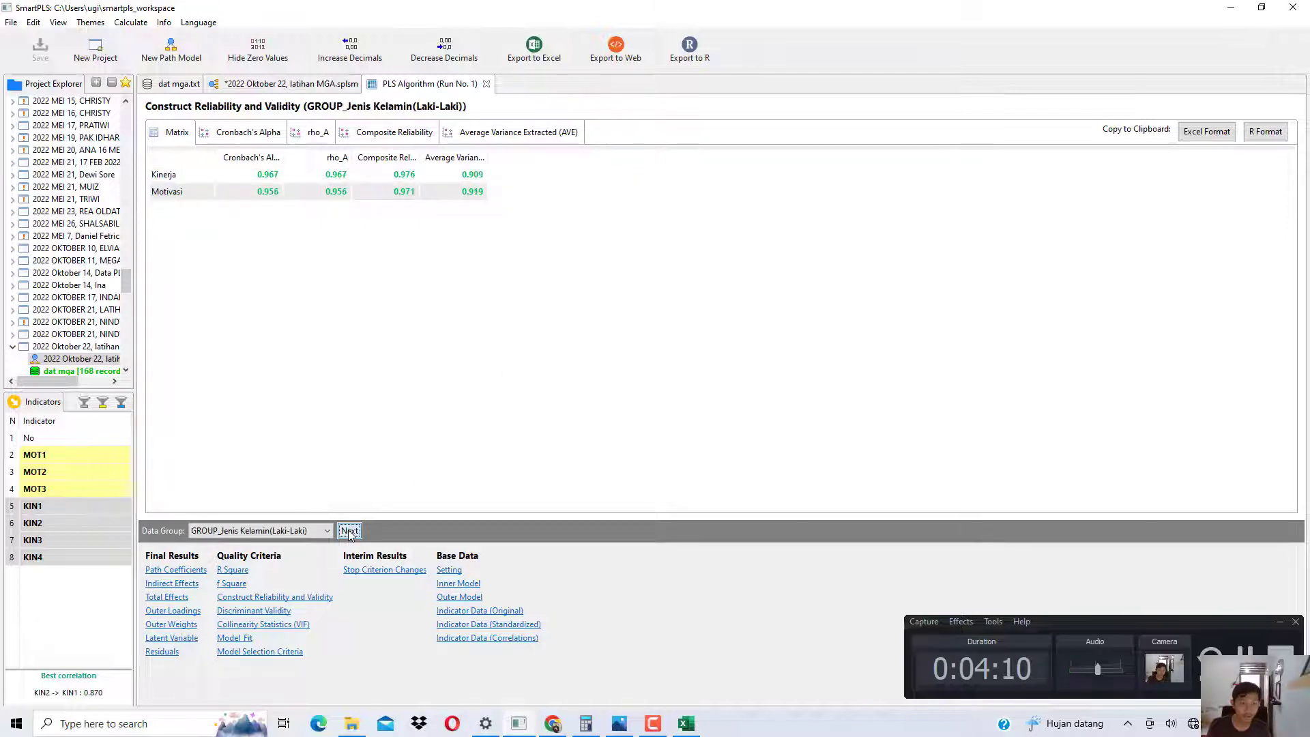
{"action": "left_click_drag", "start_coordinate": [485, 158], "coordinate": [659, 159]}
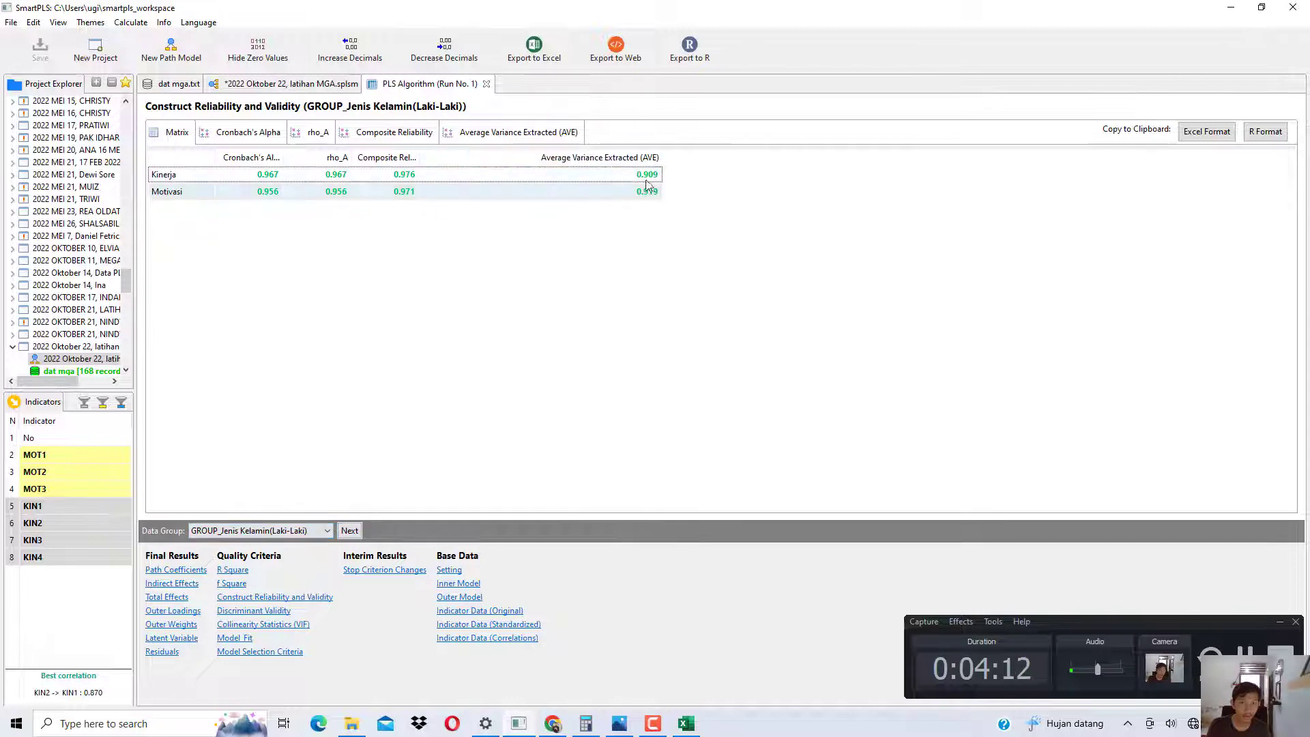
{"action": "left_click", "coordinate": [349, 531]}
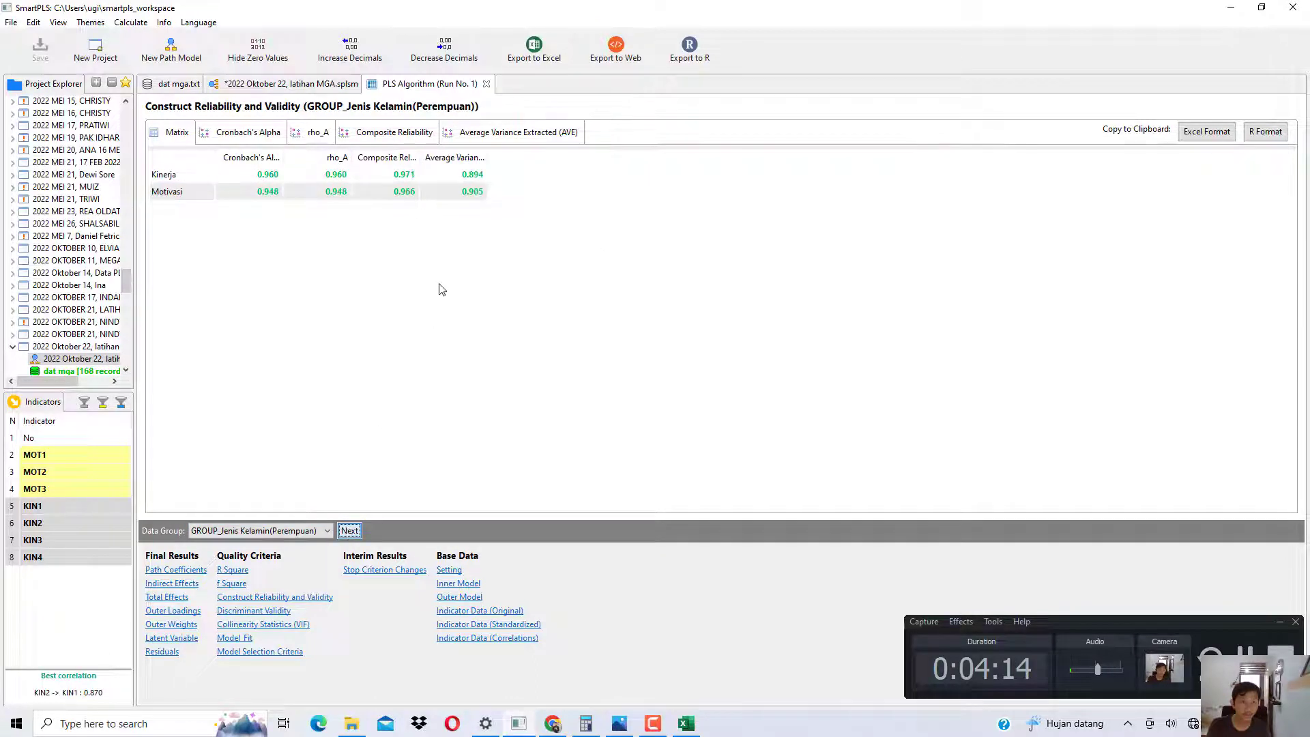
{"action": "left_click_drag", "start_coordinate": [506, 158], "coordinate": [619, 164]}
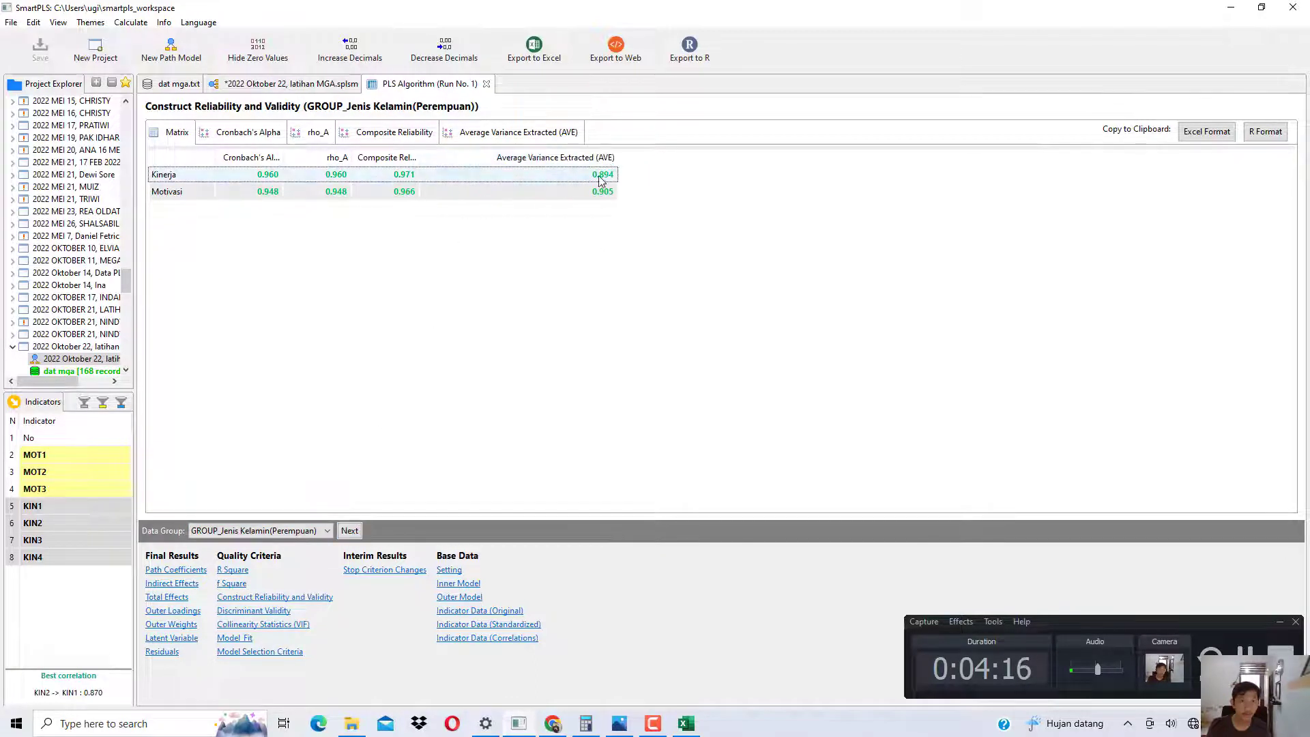
Step: Switch to the PDF in Chrome, read section 7.4.1.3 on Composite Reliability, and go back to the Gambar 7.3 tables
{"action": "left_click", "coordinate": [553, 725]}
{"action": "scroll", "coordinate": [690, 380], "scroll_direction": "down", "scroll_amount": 9}
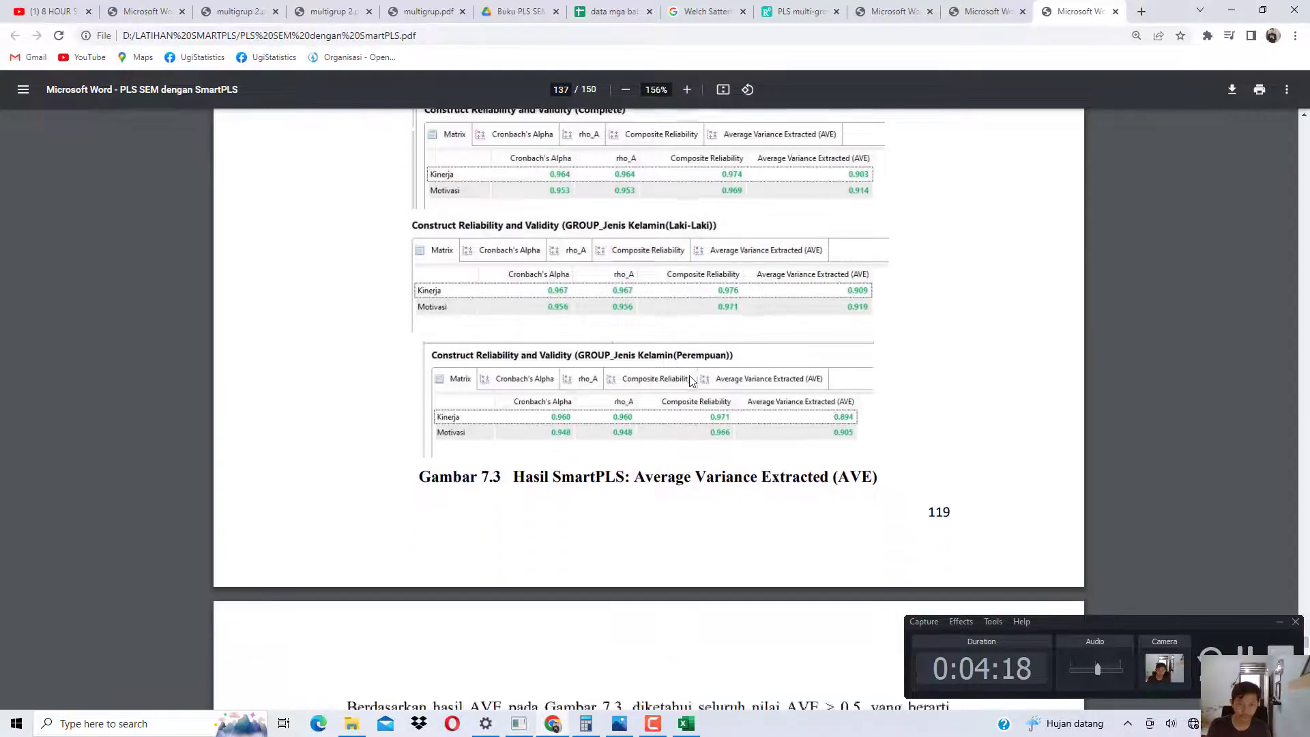
{"action": "scroll", "coordinate": [690, 377], "scroll_direction": "up", "scroll_amount": 1}
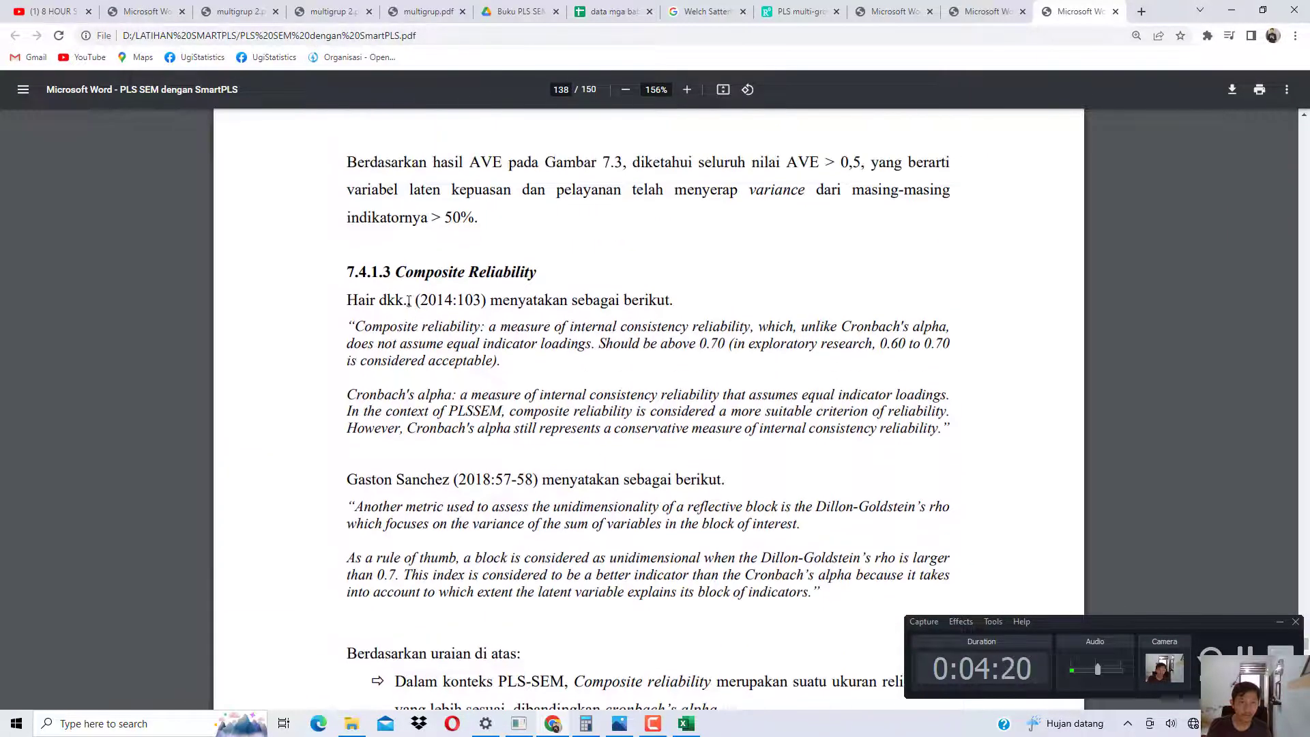
{"action": "left_click_drag", "start_coordinate": [396, 273], "coordinate": [692, 287]}
{"action": "scroll", "coordinate": [528, 309], "scroll_direction": "down", "scroll_amount": 9}
{"action": "scroll", "coordinate": [588, 345], "scroll_direction": "down", "scroll_amount": 8}
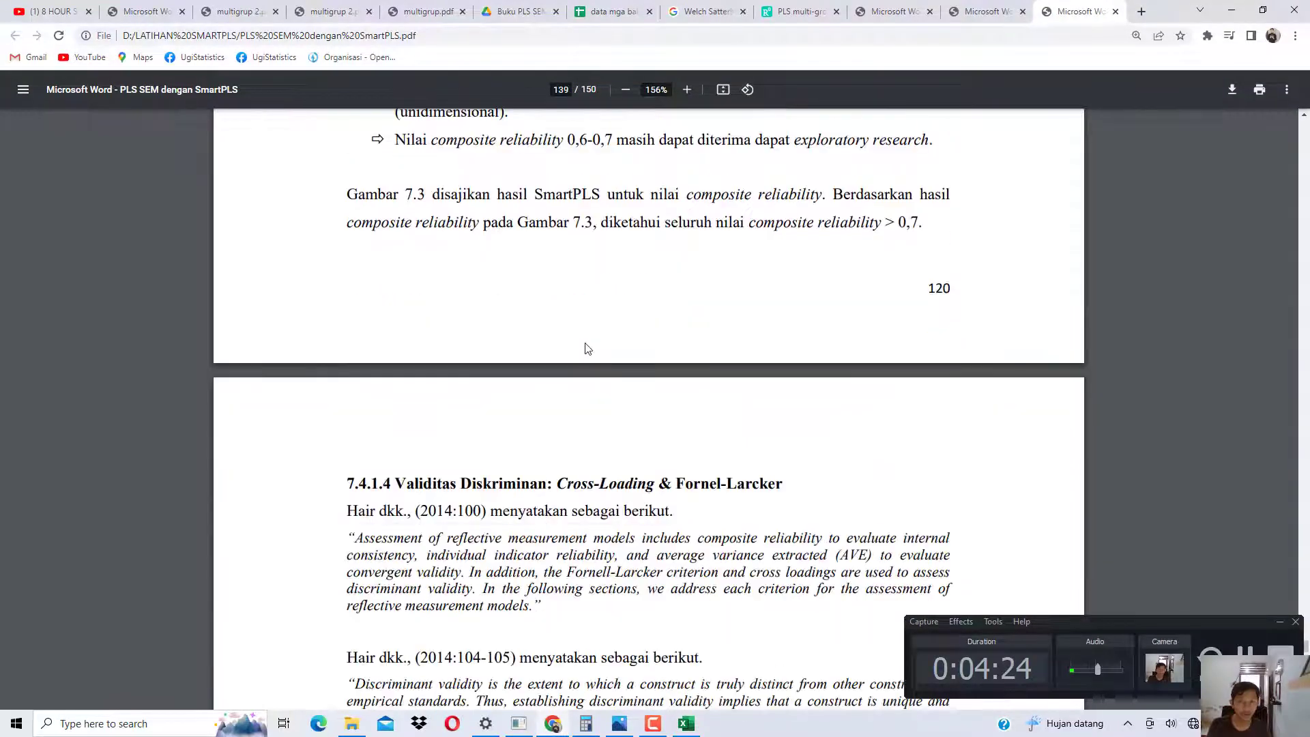
{"action": "scroll", "coordinate": [599, 300], "scroll_direction": "up", "scroll_amount": 13}
{"action": "scroll", "coordinate": [599, 300], "scroll_direction": "up", "scroll_amount": 17}
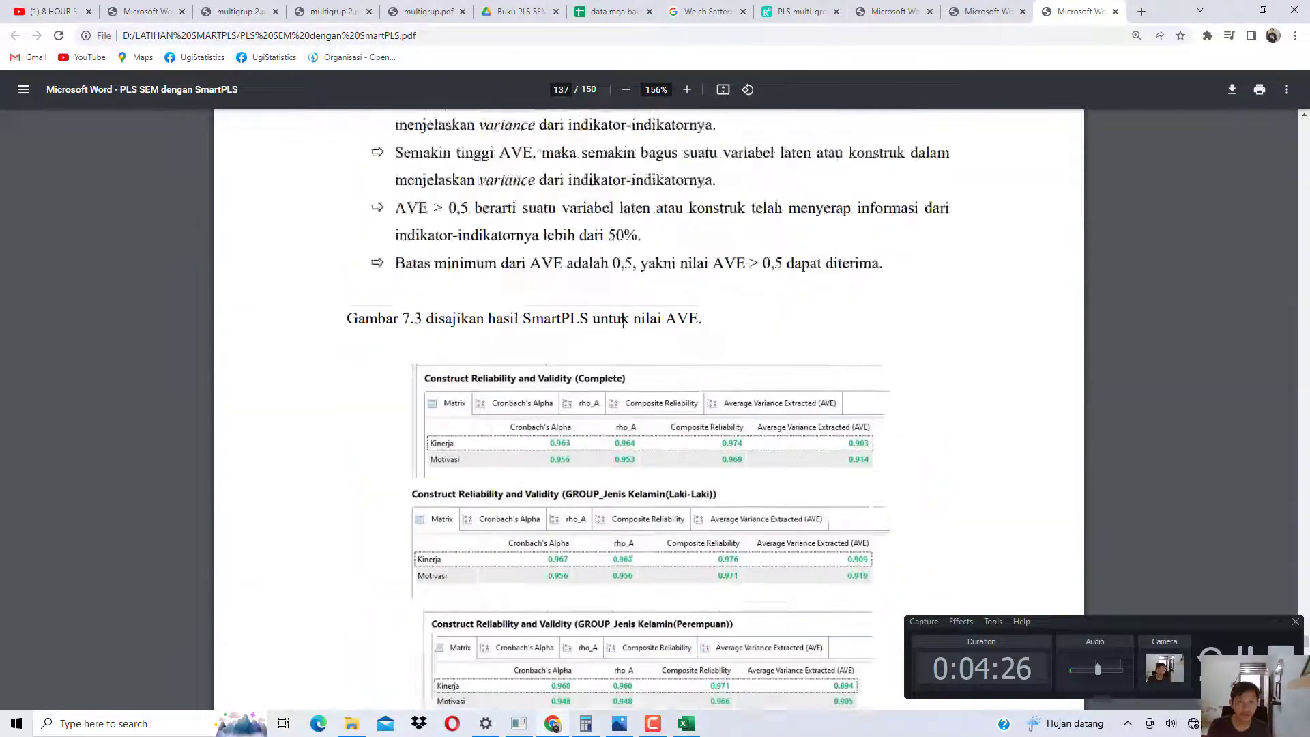
{"action": "scroll", "coordinate": [714, 176], "scroll_direction": "down", "scroll_amount": 4}
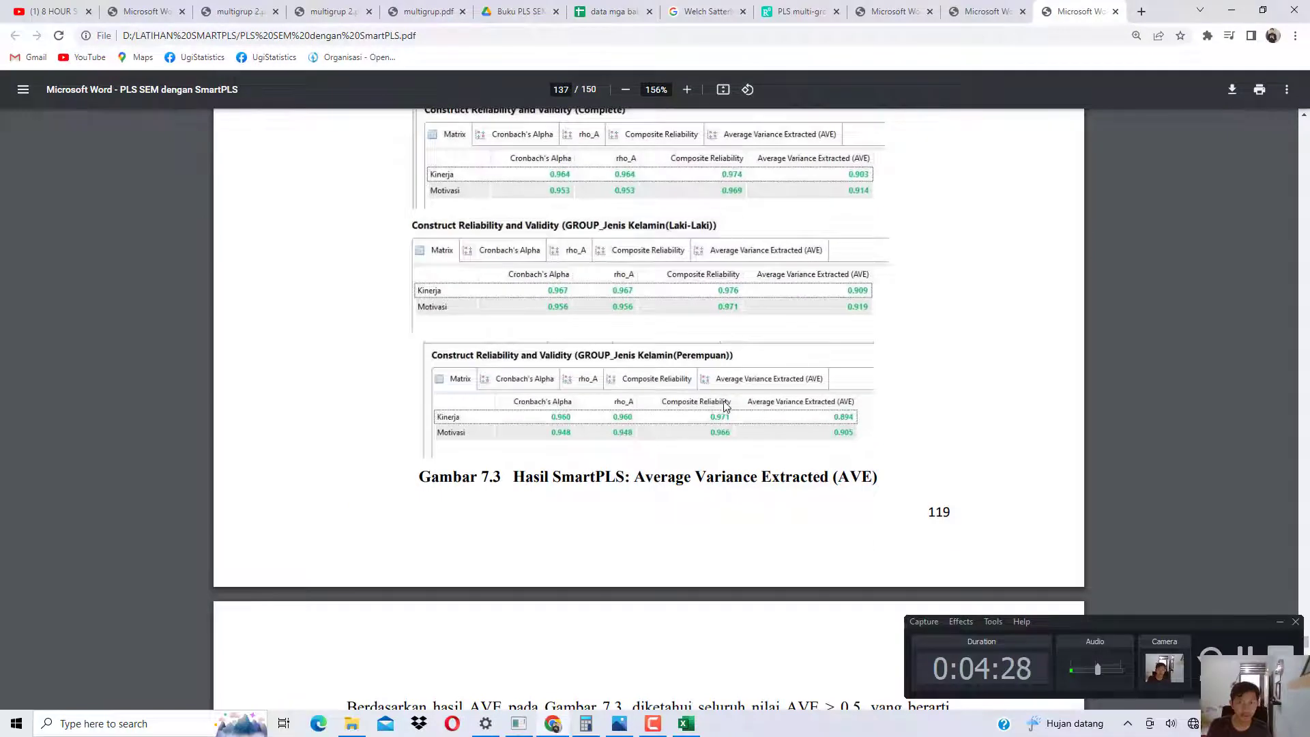
Step: Return to SmartPLS and compare Composite Reliability across the Perempuan, Complete and Laki-Laki data groups, widening its column in each table
{"action": "left_click", "coordinate": [520, 725]}
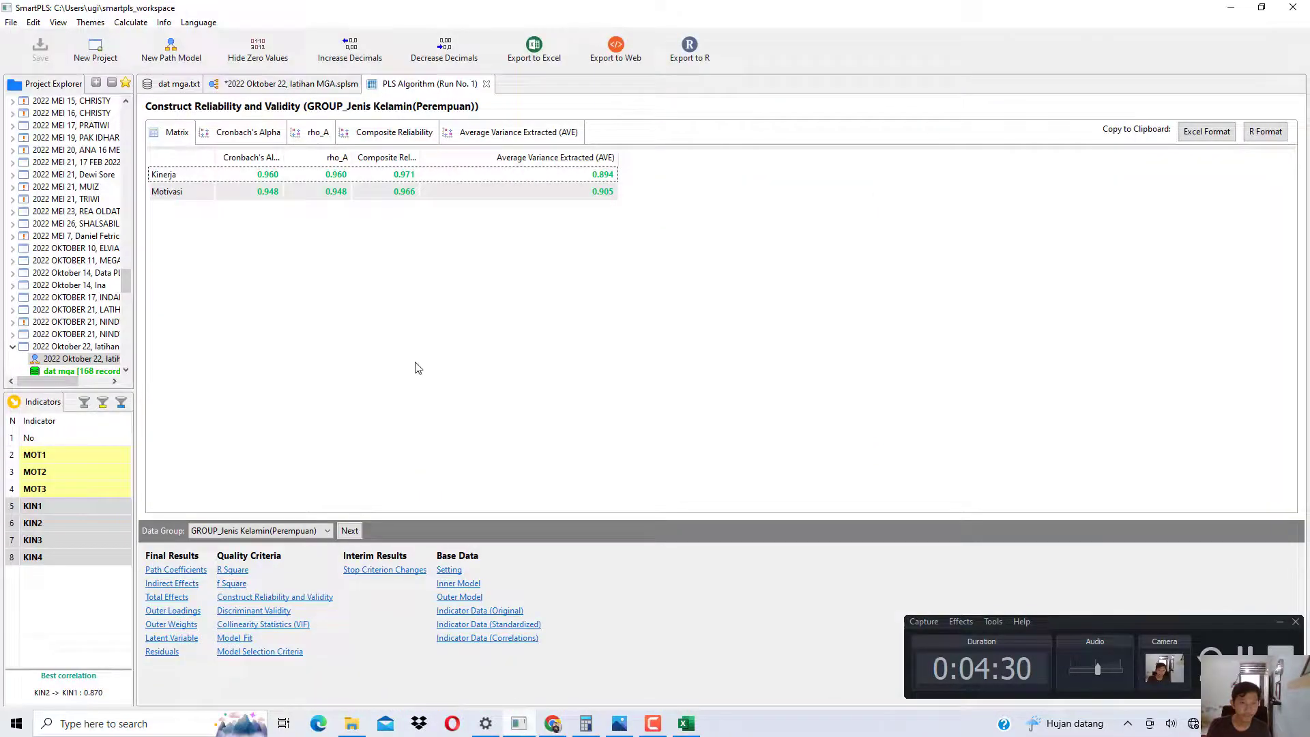
{"action": "left_click_drag", "start_coordinate": [423, 157], "coordinate": [558, 158]}
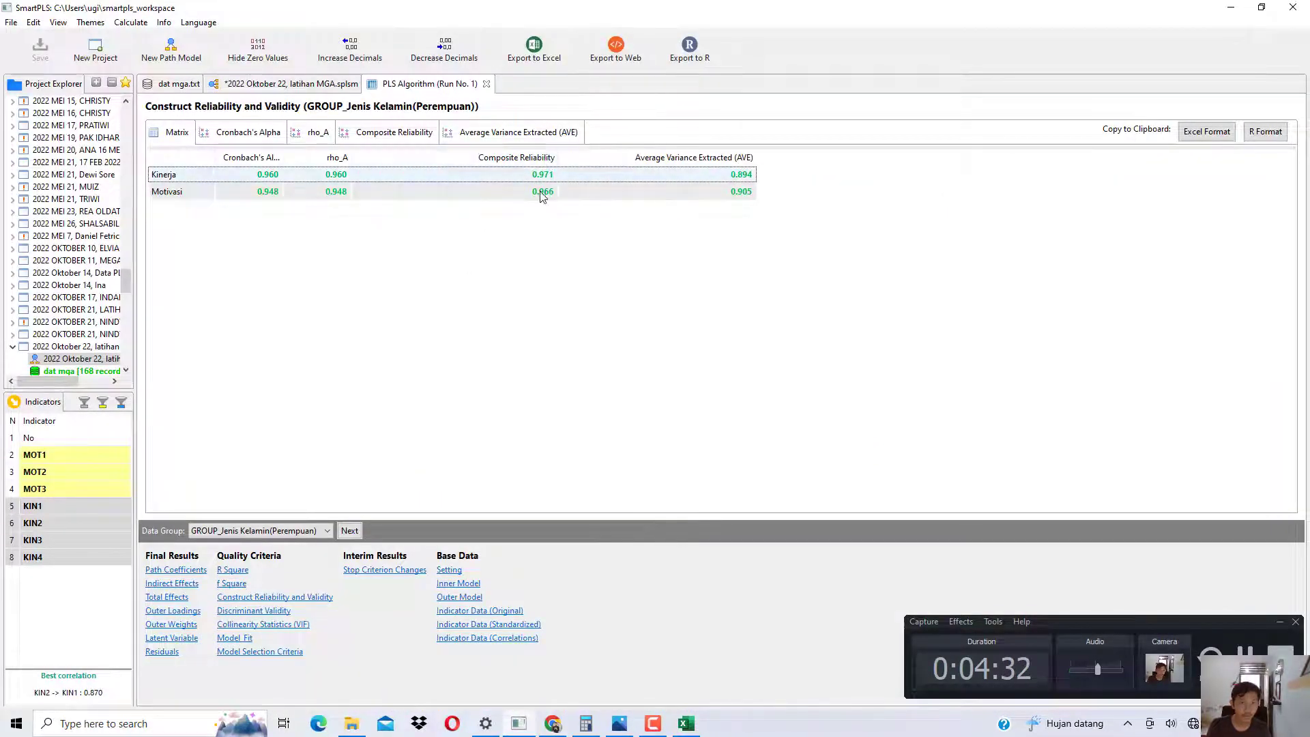
{"action": "left_click", "coordinate": [349, 531]}
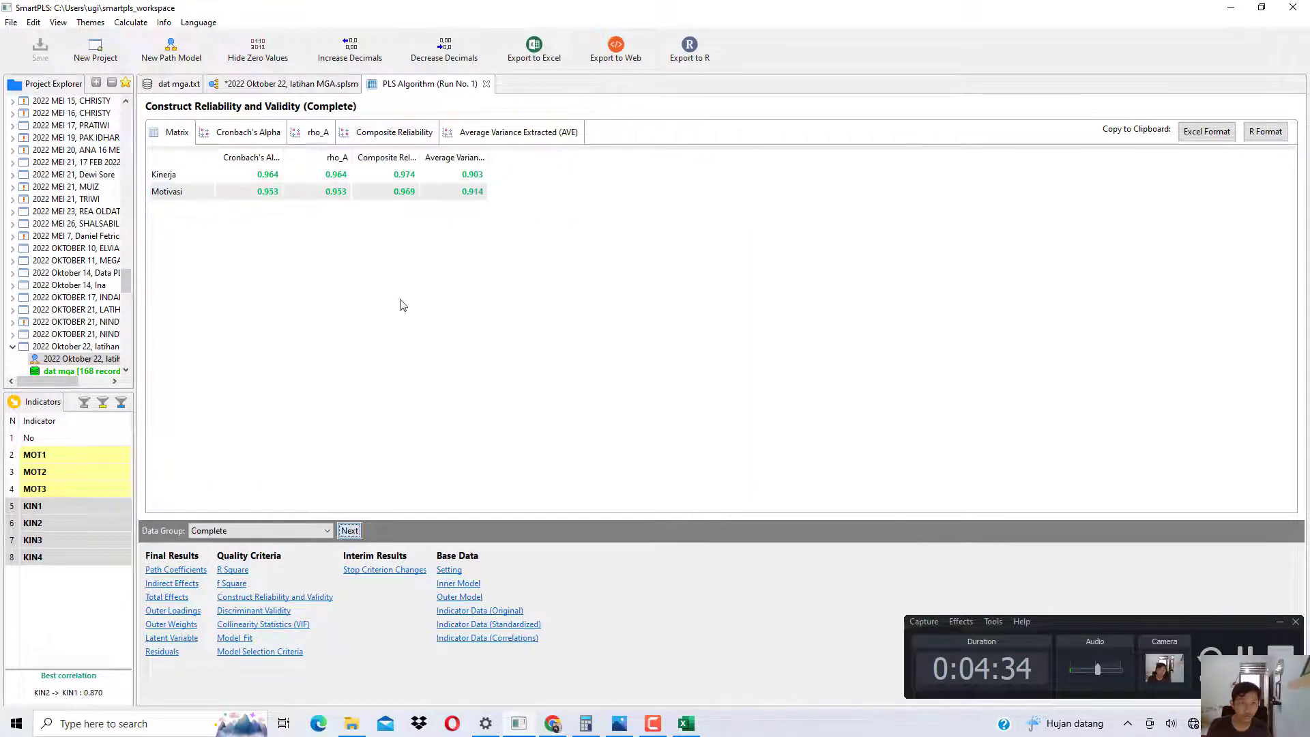
{"action": "left_click_drag", "start_coordinate": [422, 159], "coordinate": [577, 167]}
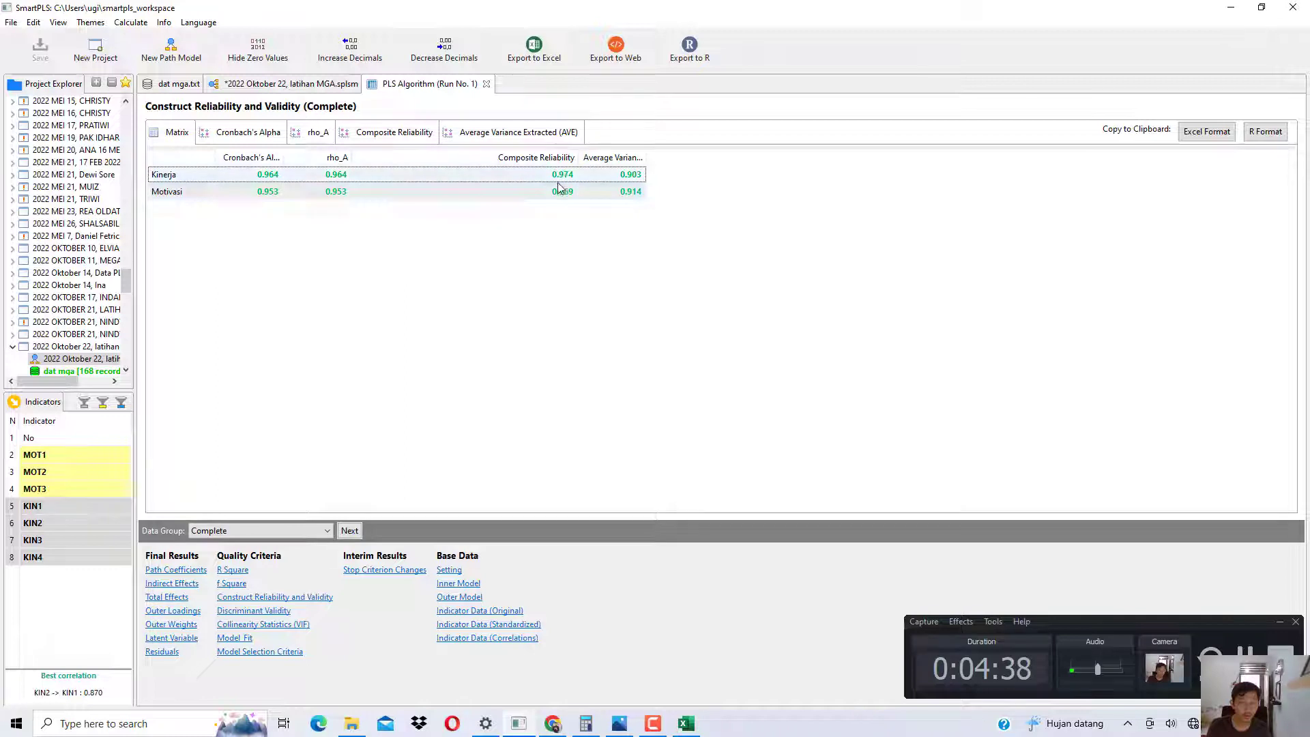
{"action": "left_click", "coordinate": [349, 531]}
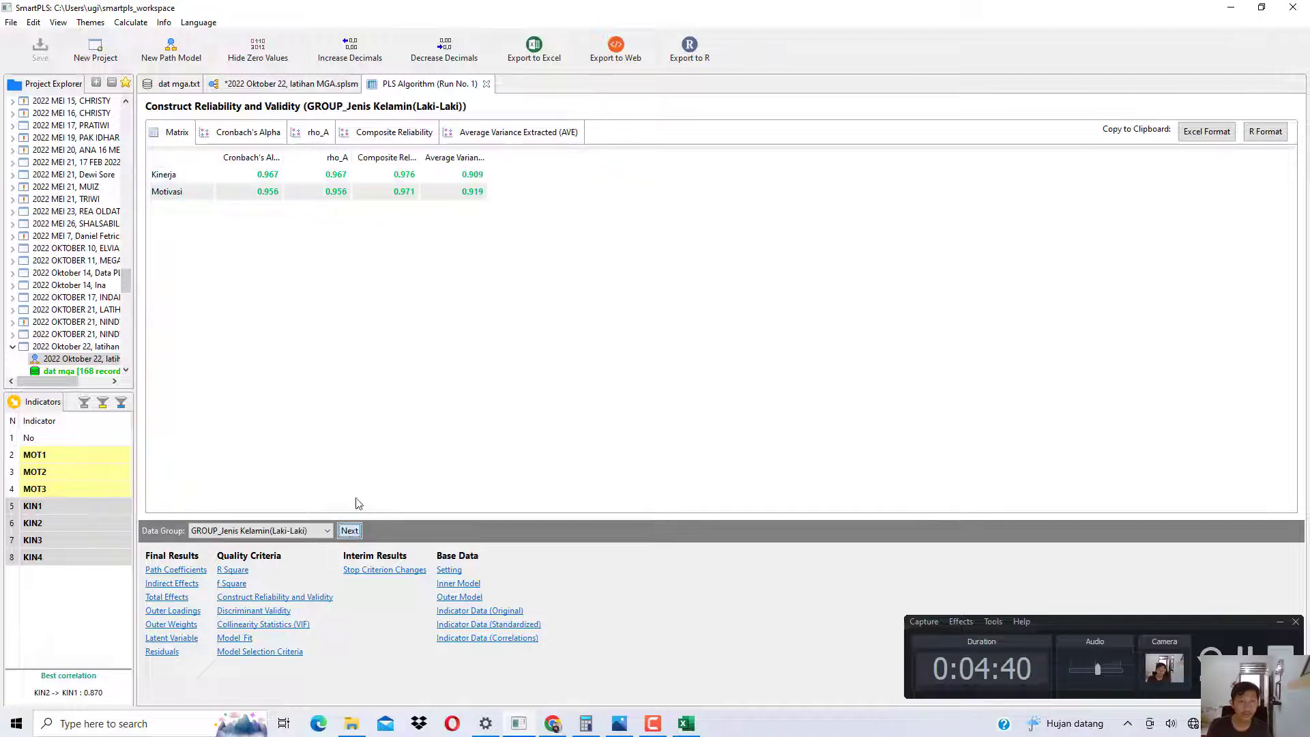
{"action": "left_click_drag", "start_coordinate": [420, 158], "coordinate": [585, 160]}
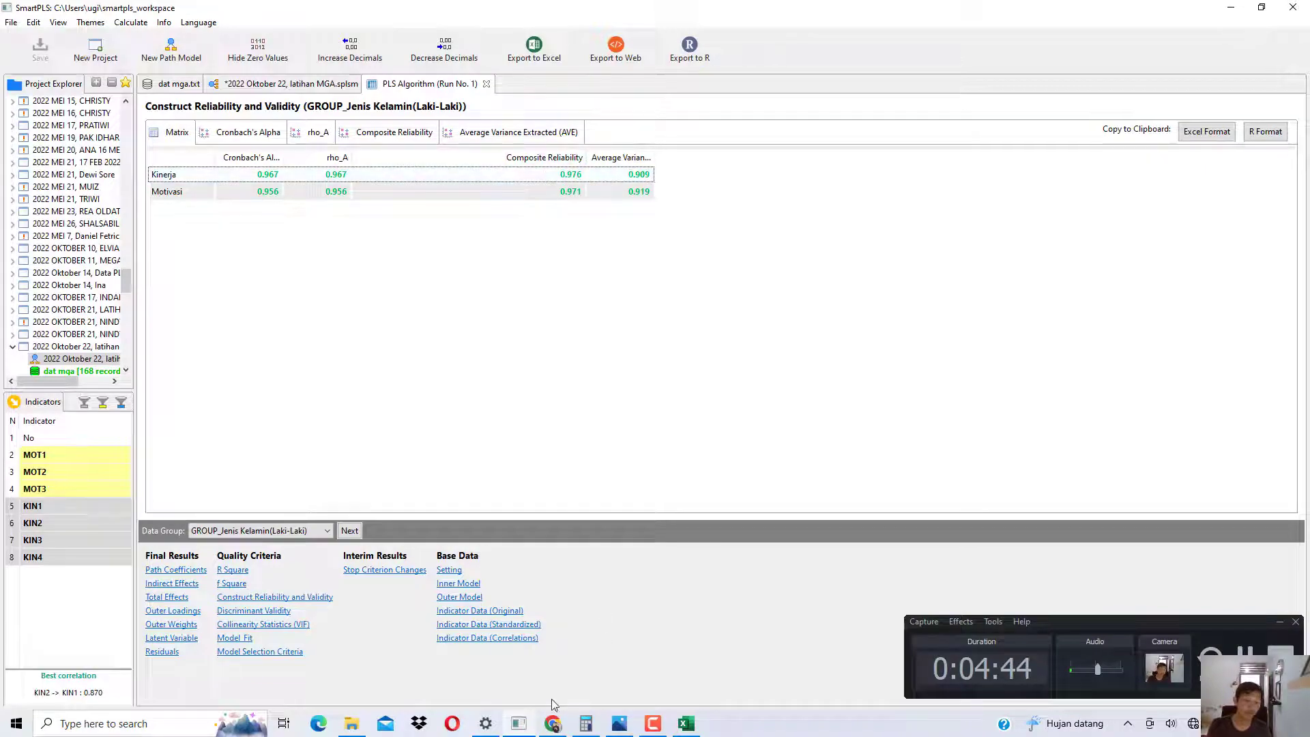
Step: Switch to the PDF in Chrome and read section 7.4.1.4 on Cross-Loading and Fornell-Larcker discriminant validity, including Gambar 7.4 and its interpretation
{"action": "left_click", "coordinate": [553, 725]}
{"action": "scroll", "coordinate": [657, 412], "scroll_direction": "down", "scroll_amount": 20}
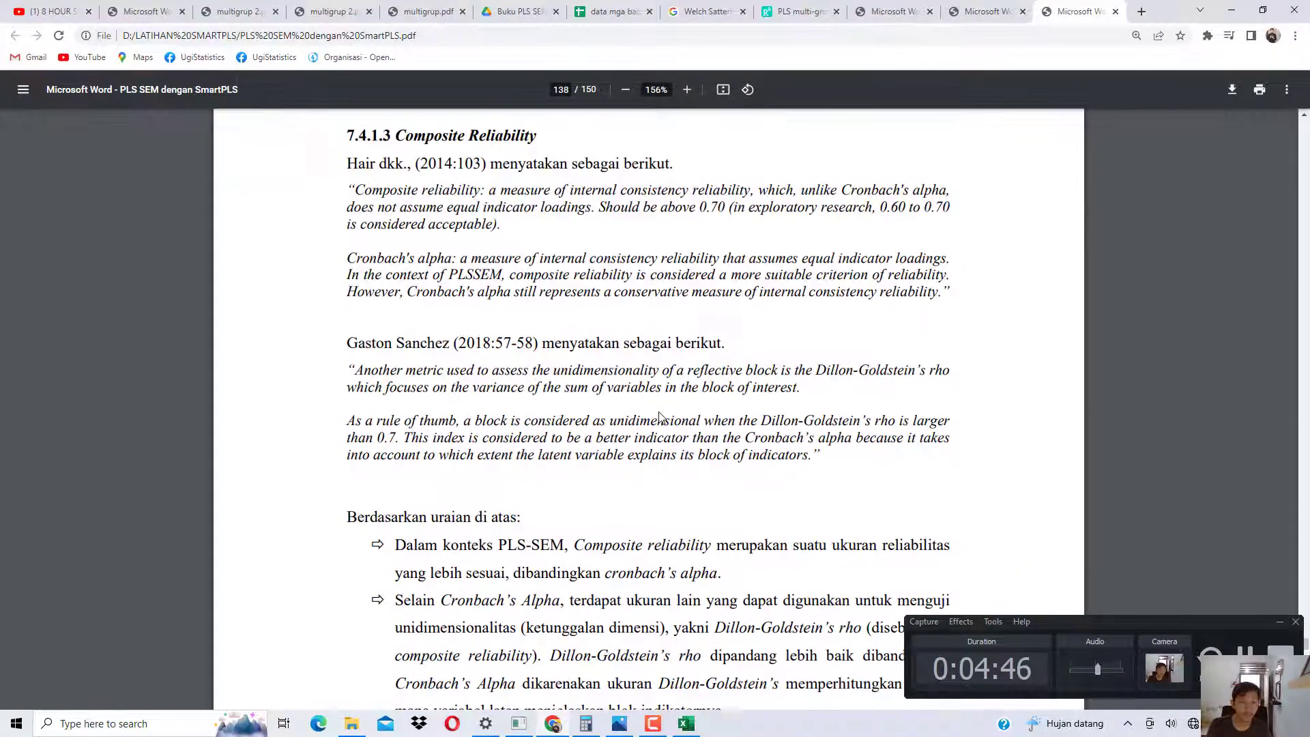
{"action": "scroll", "coordinate": [652, 403], "scroll_direction": "down", "scroll_amount": 2}
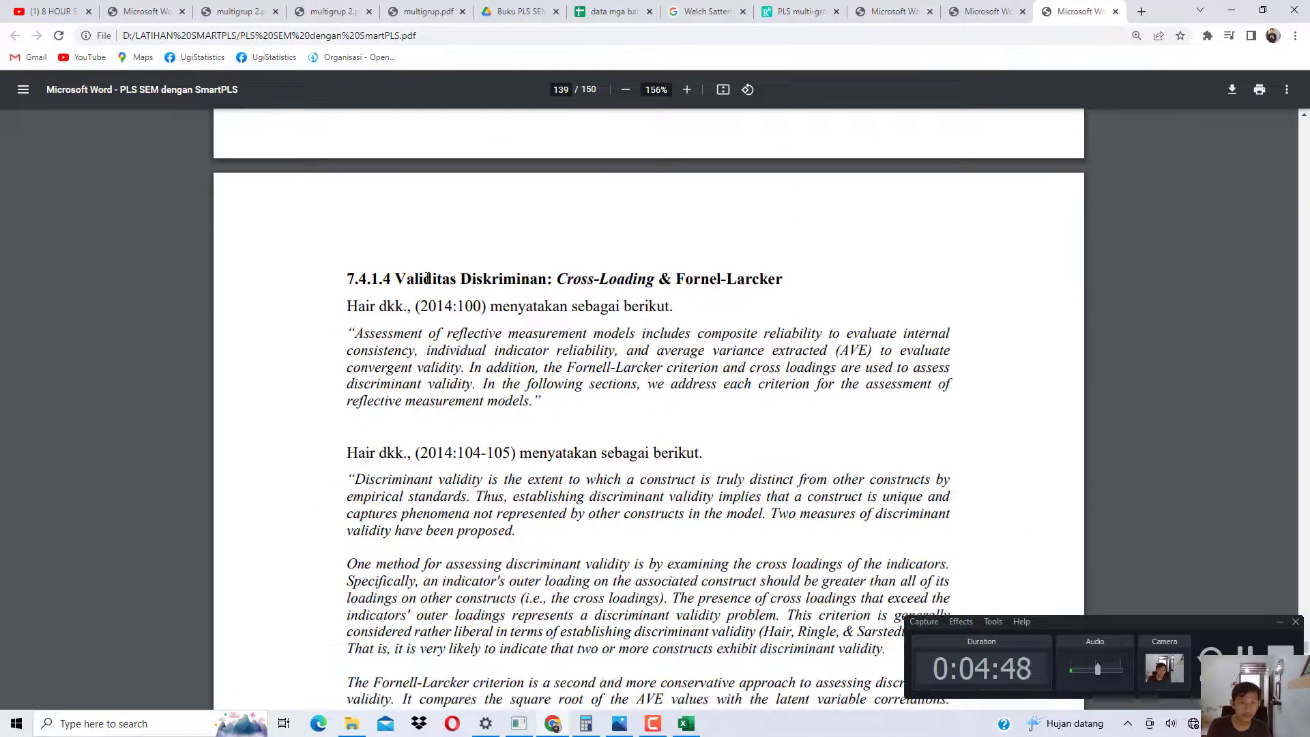
{"action": "left_click_drag", "start_coordinate": [427, 279], "coordinate": [750, 290]}
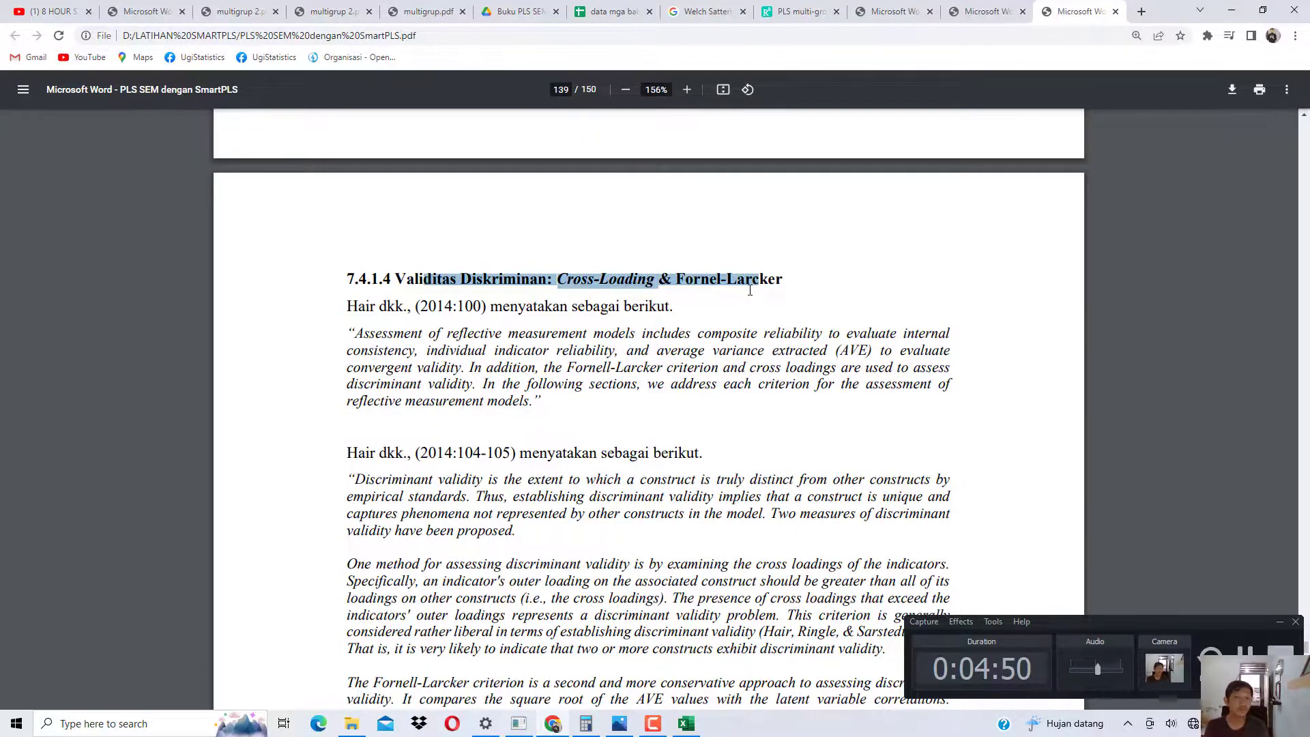
{"action": "scroll", "coordinate": [750, 290], "scroll_direction": "down", "scroll_amount": 20}
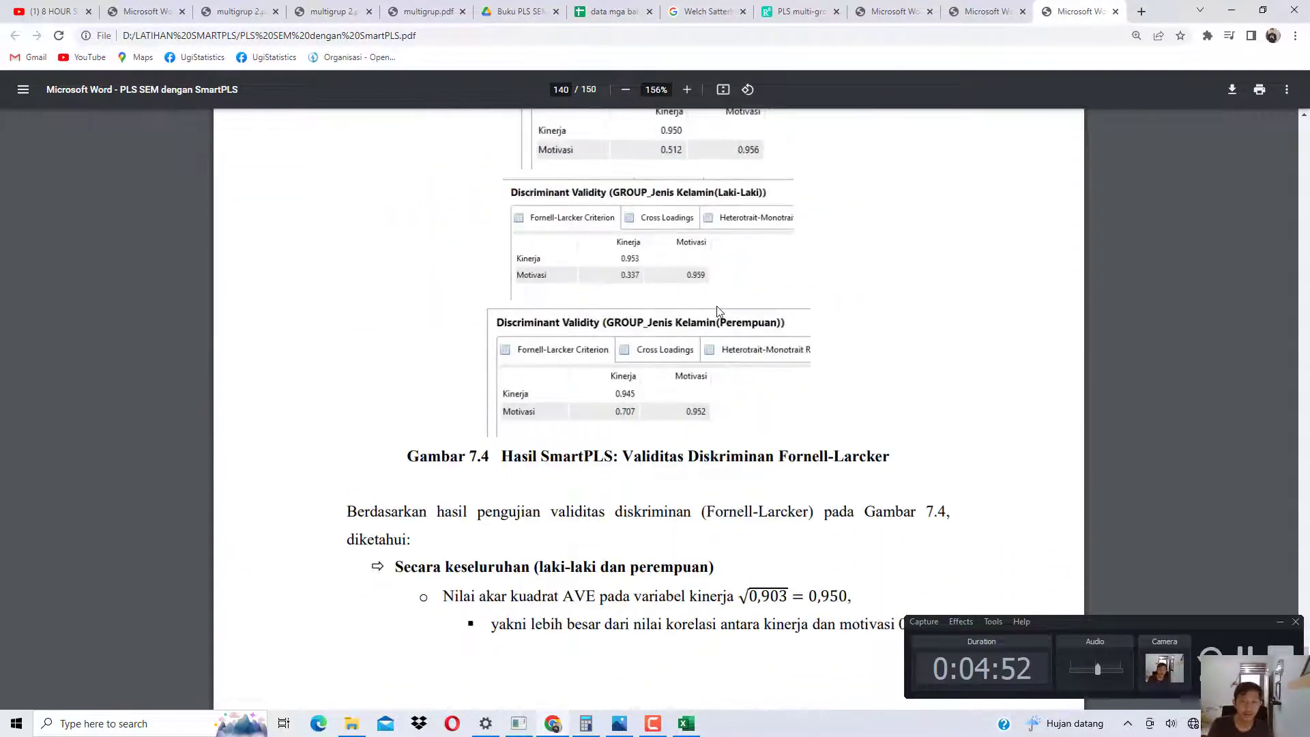
{"action": "scroll", "coordinate": [718, 311], "scroll_direction": "up", "scroll_amount": 2}
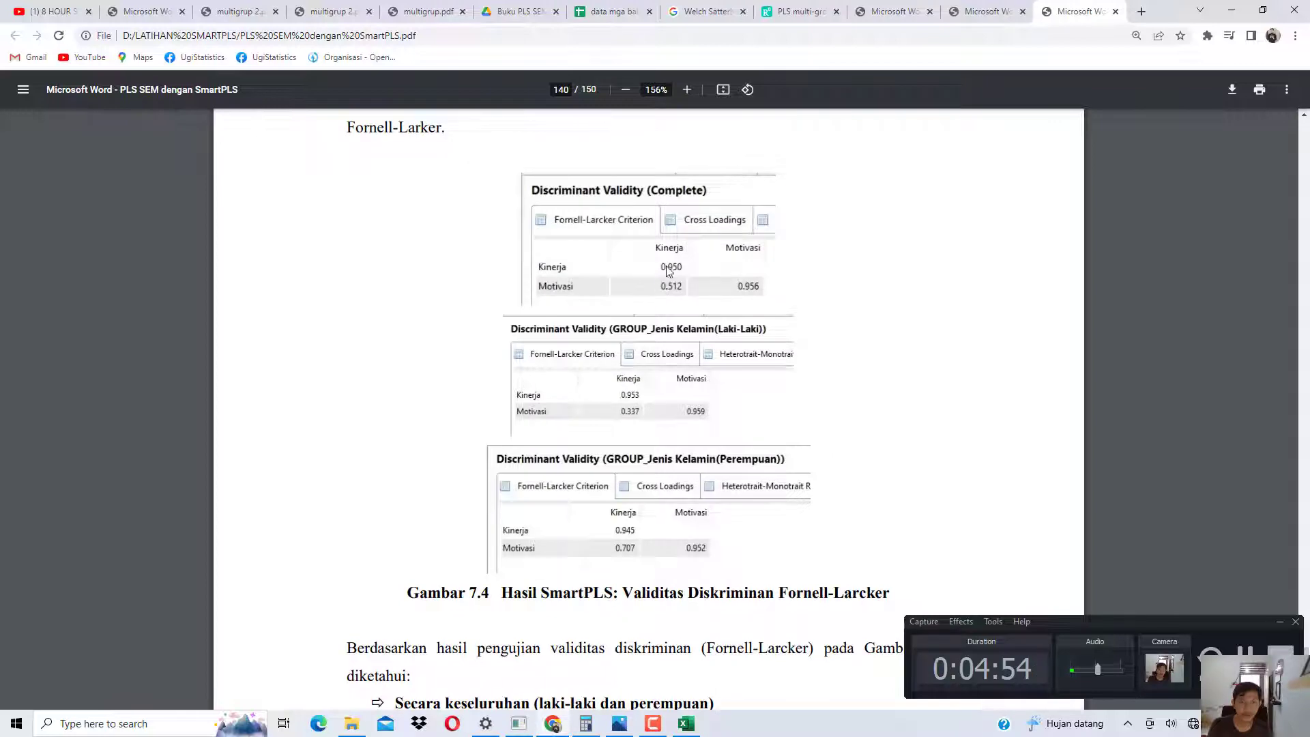
{"action": "scroll", "coordinate": [686, 282], "scroll_direction": "down", "scroll_amount": 7}
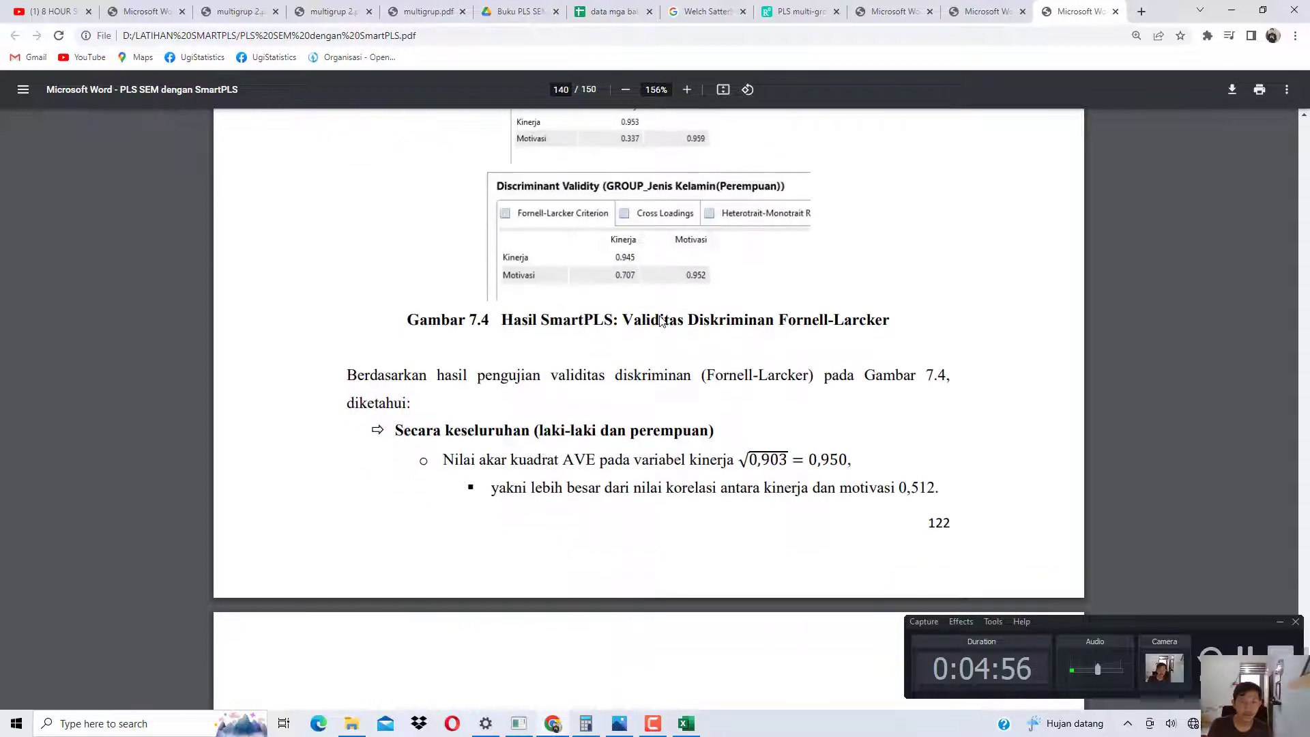
{"action": "scroll", "coordinate": [775, 268], "scroll_direction": "down", "scroll_amount": 3}
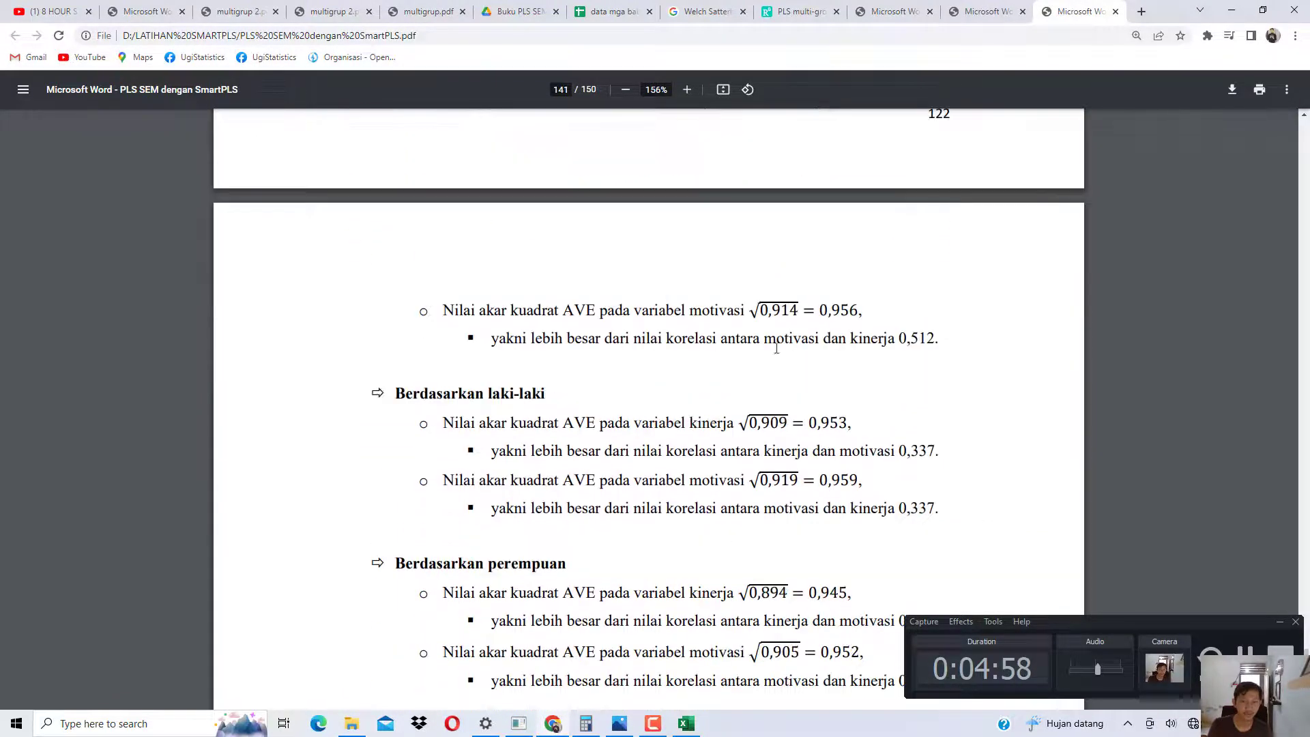
Step: Switch to SmartPLS, open Discriminant Validity, and compare the Kinerja and Motivasi rows of the Fornell-Larcker Criterion for the Laki-Laki group
{"action": "left_click", "coordinate": [554, 728]}
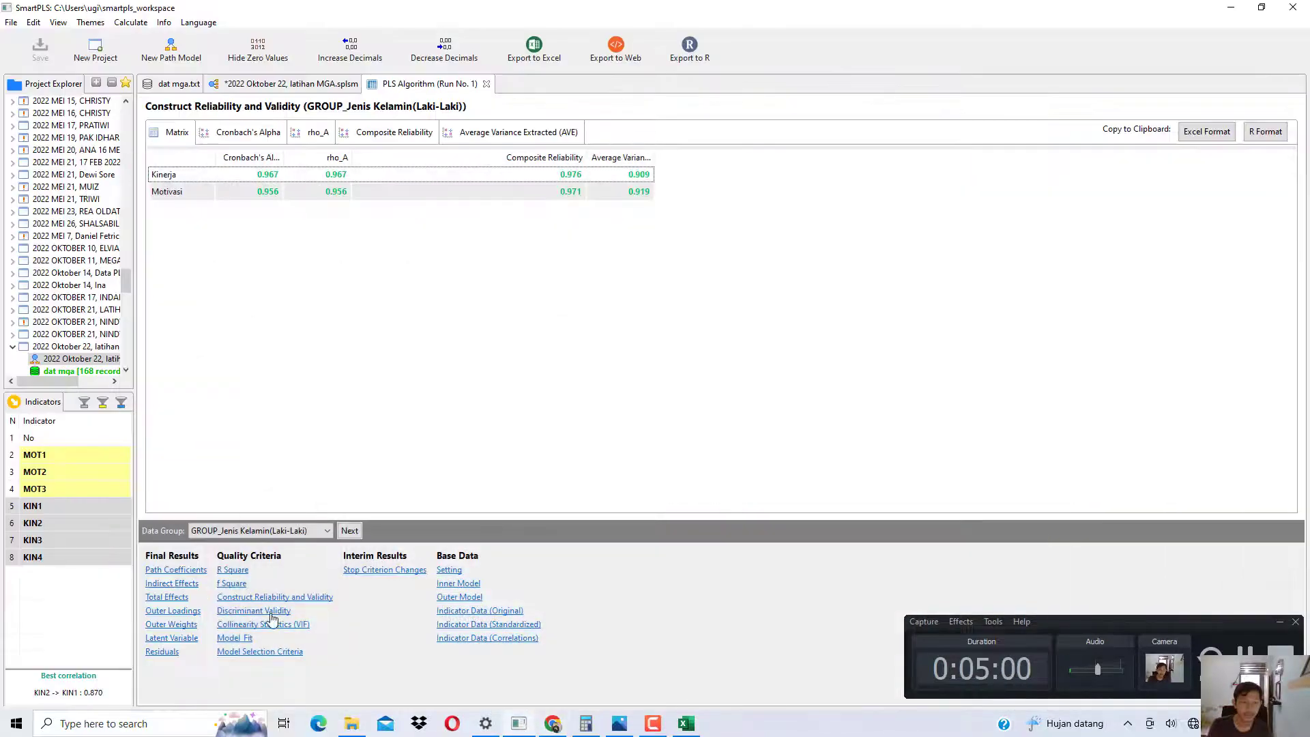
{"action": "left_click", "coordinate": [271, 614]}
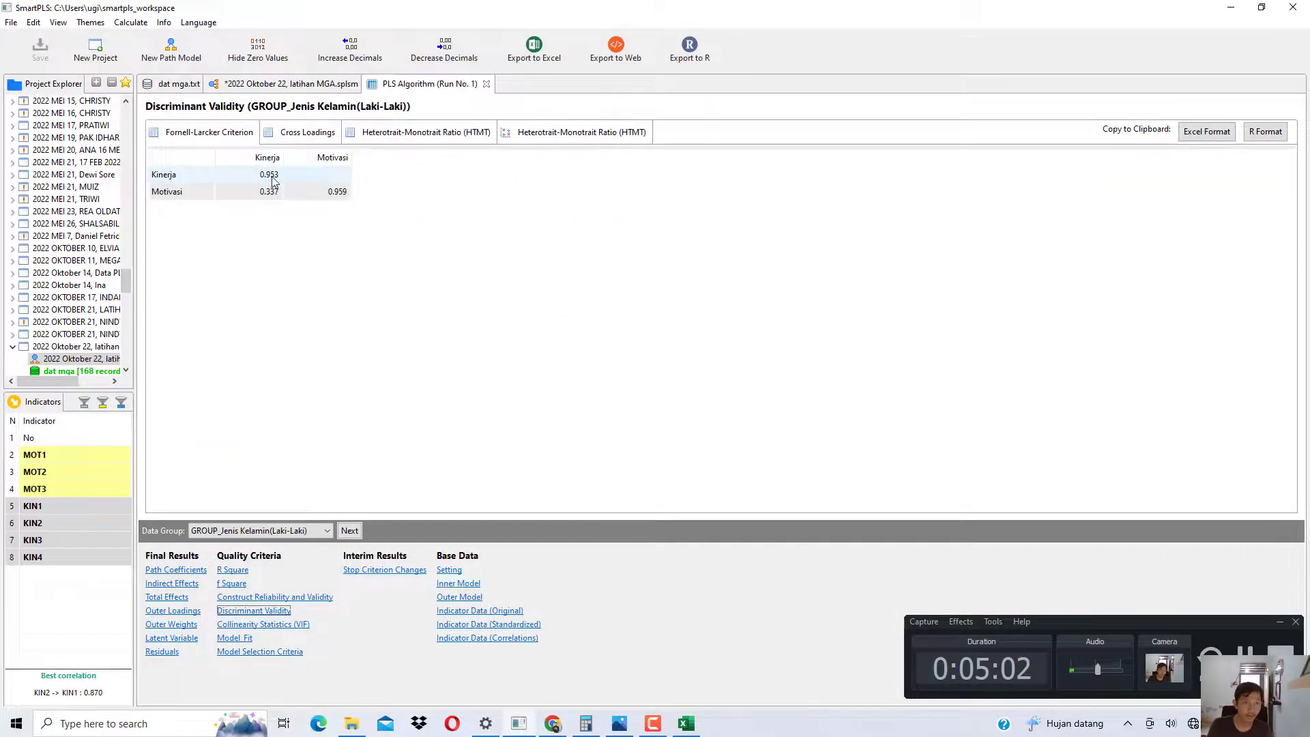
{"action": "left_click", "coordinate": [271, 179]}
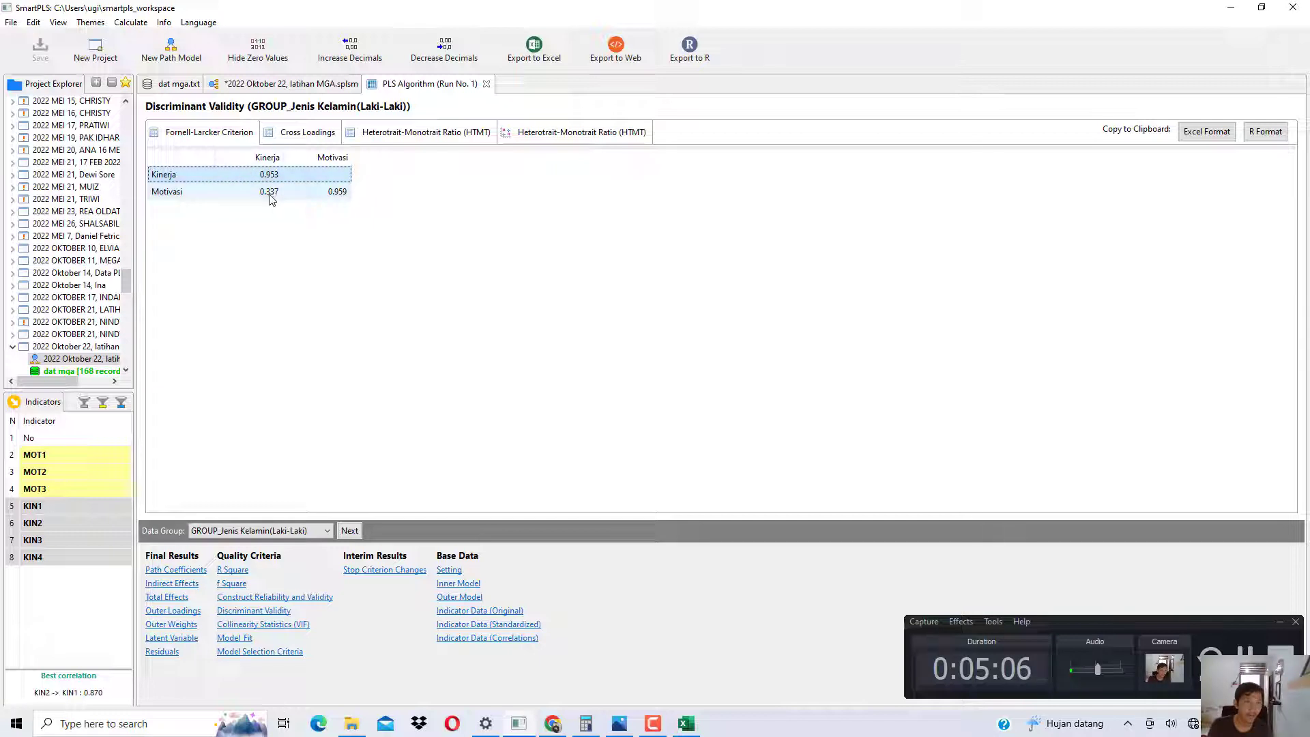
{"action": "left_click", "coordinate": [272, 196]}
{"action": "left_click", "coordinate": [271, 179]}
{"action": "left_click", "coordinate": [269, 196]}
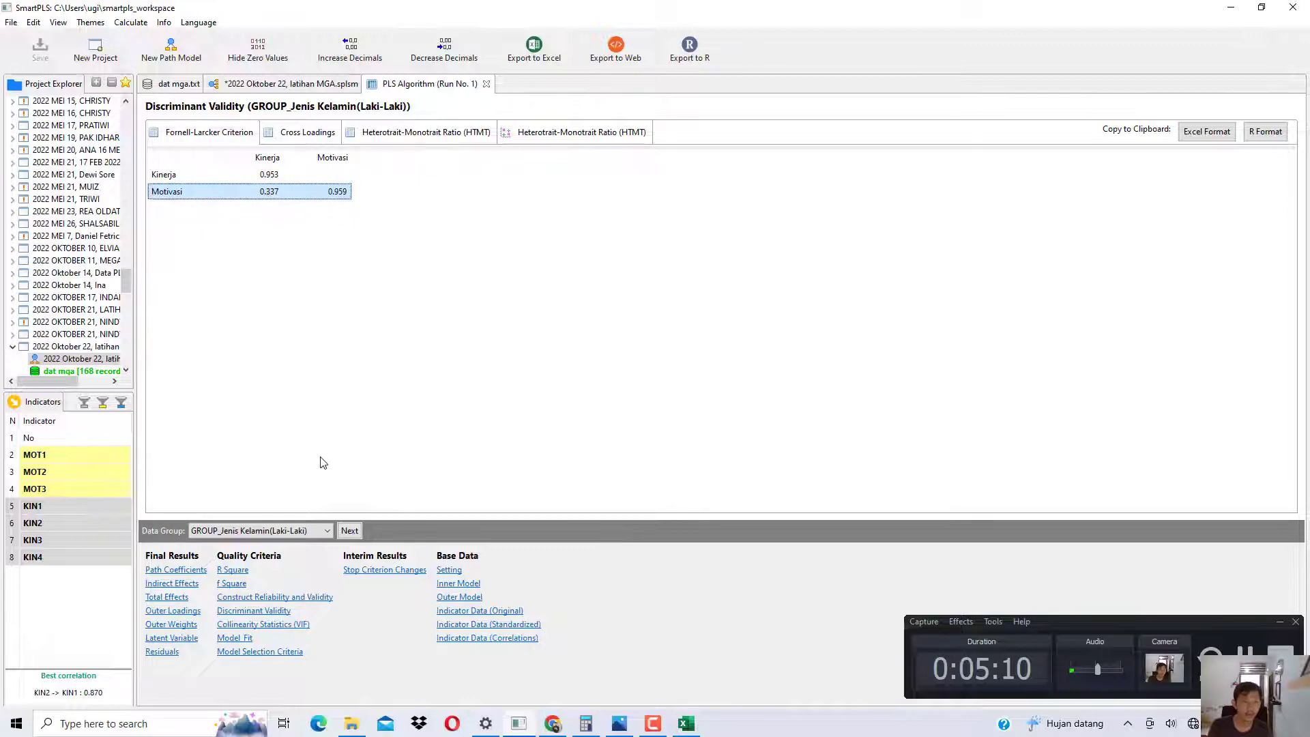
Step: Cycle the Fornell-Larcker Criterion table through the remaining data groups and back to Laki-Laki
{"action": "left_click", "coordinate": [349, 530]}
{"action": "left_click", "coordinate": [350, 531]}
{"action": "left_click", "coordinate": [350, 531]}
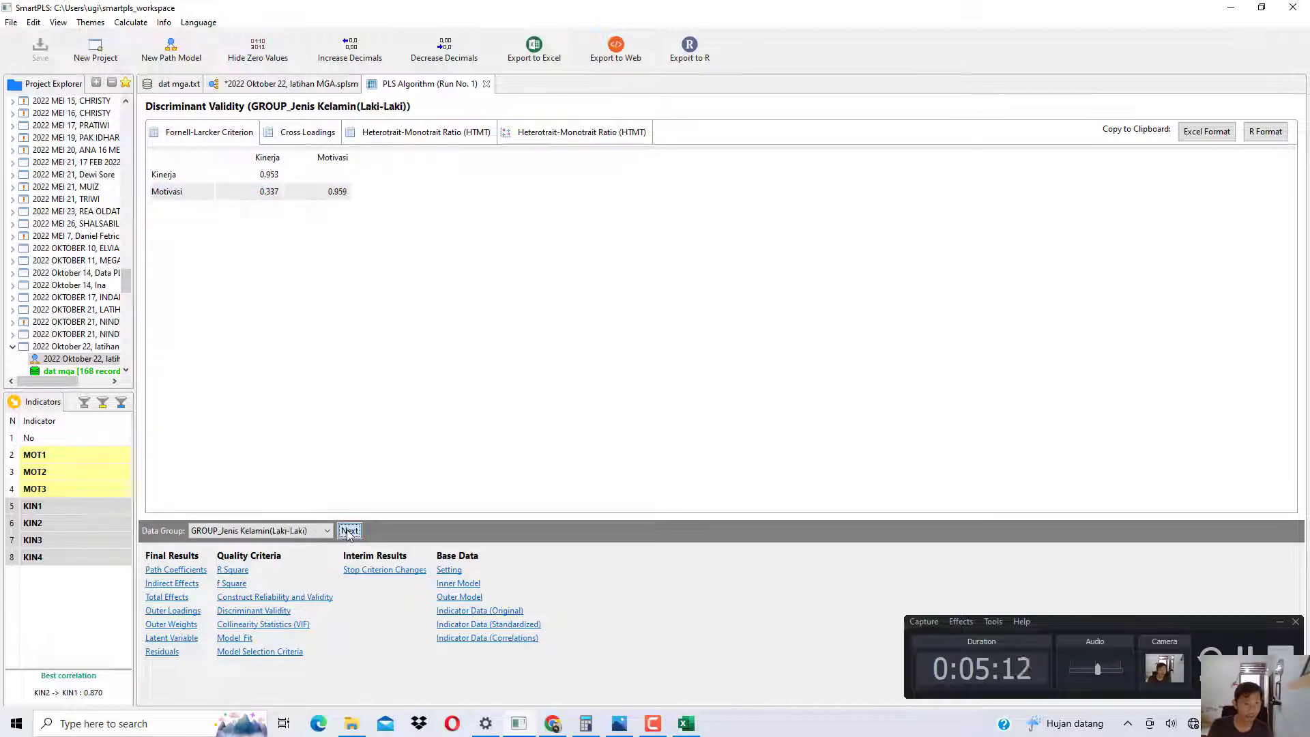
Step: Switch to the PDF in Chrome and read section 7.4.2 on testing the significance of effects, including the path coefficient tables of Gambar 7.5
{"action": "left_click", "coordinate": [349, 531]}
{"action": "left_click", "coordinate": [349, 531]}
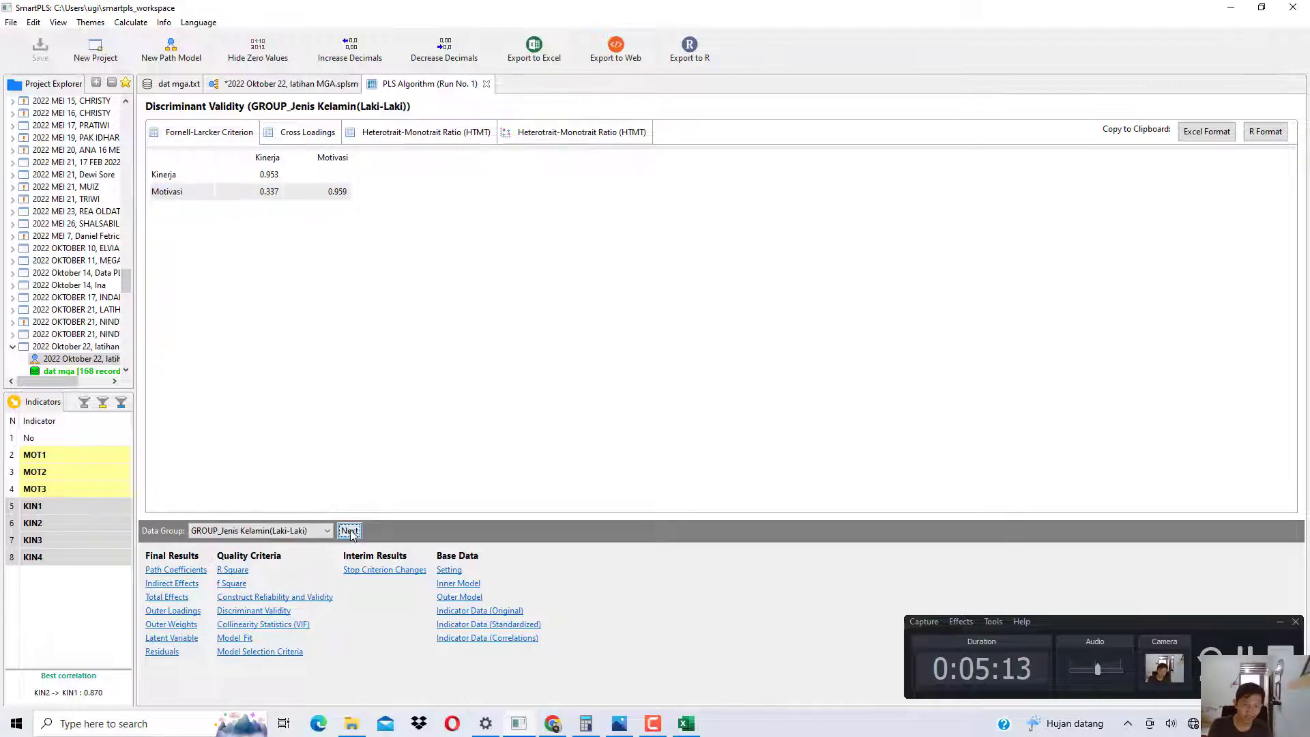
{"action": "left_click", "coordinate": [564, 722]}
{"action": "scroll", "coordinate": [528, 424], "scroll_direction": "down", "scroll_amount": 15}
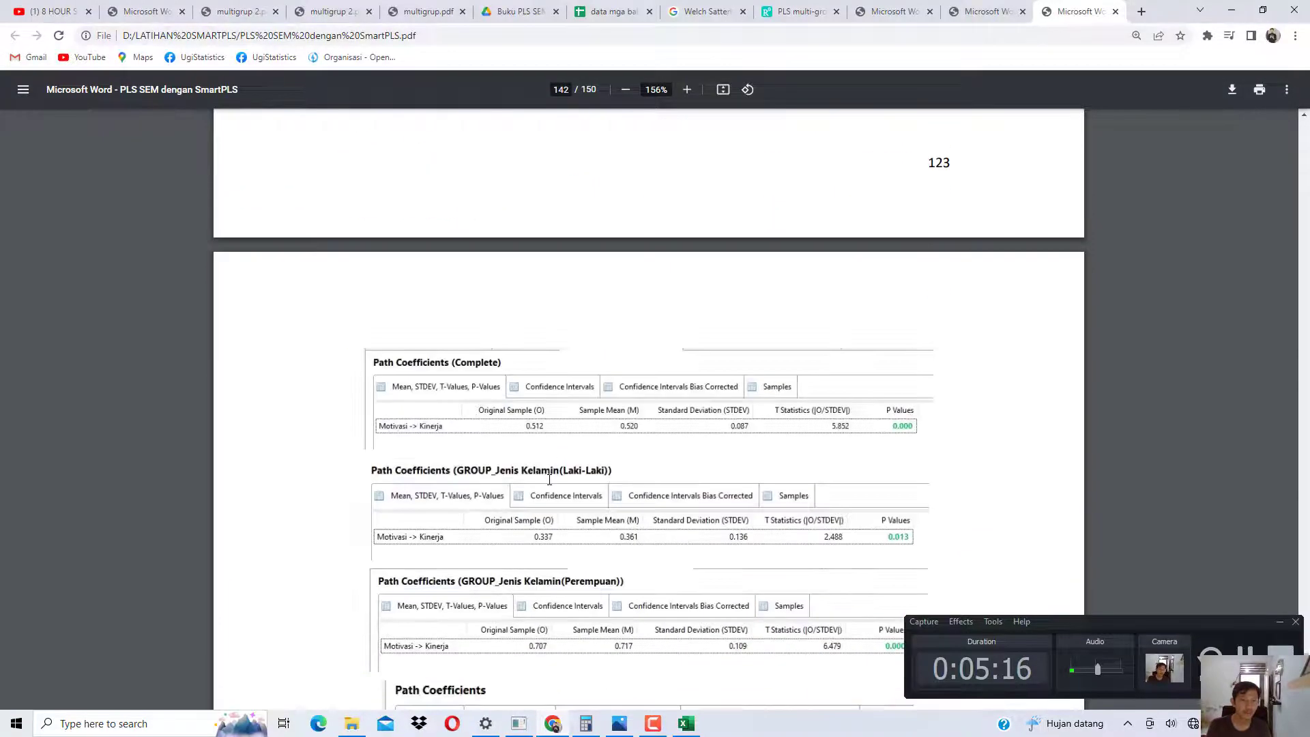
{"action": "scroll", "coordinate": [528, 424], "scroll_direction": "up", "scroll_amount": 6}
{"action": "scroll", "coordinate": [531, 400], "scroll_direction": "down", "scroll_amount": 1}
{"action": "scroll", "coordinate": [528, 393], "scroll_direction": "up", "scroll_amount": 2}
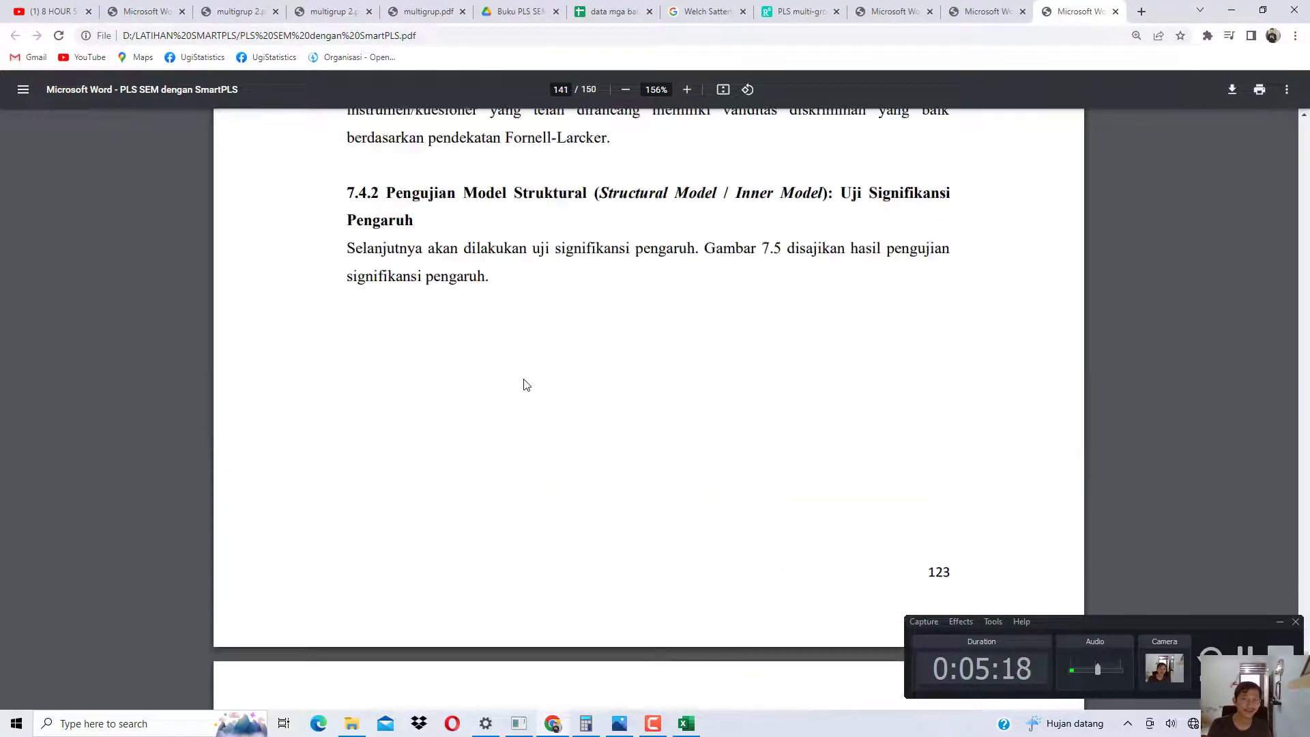
{"action": "scroll", "coordinate": [522, 384], "scroll_direction": "down", "scroll_amount": 10}
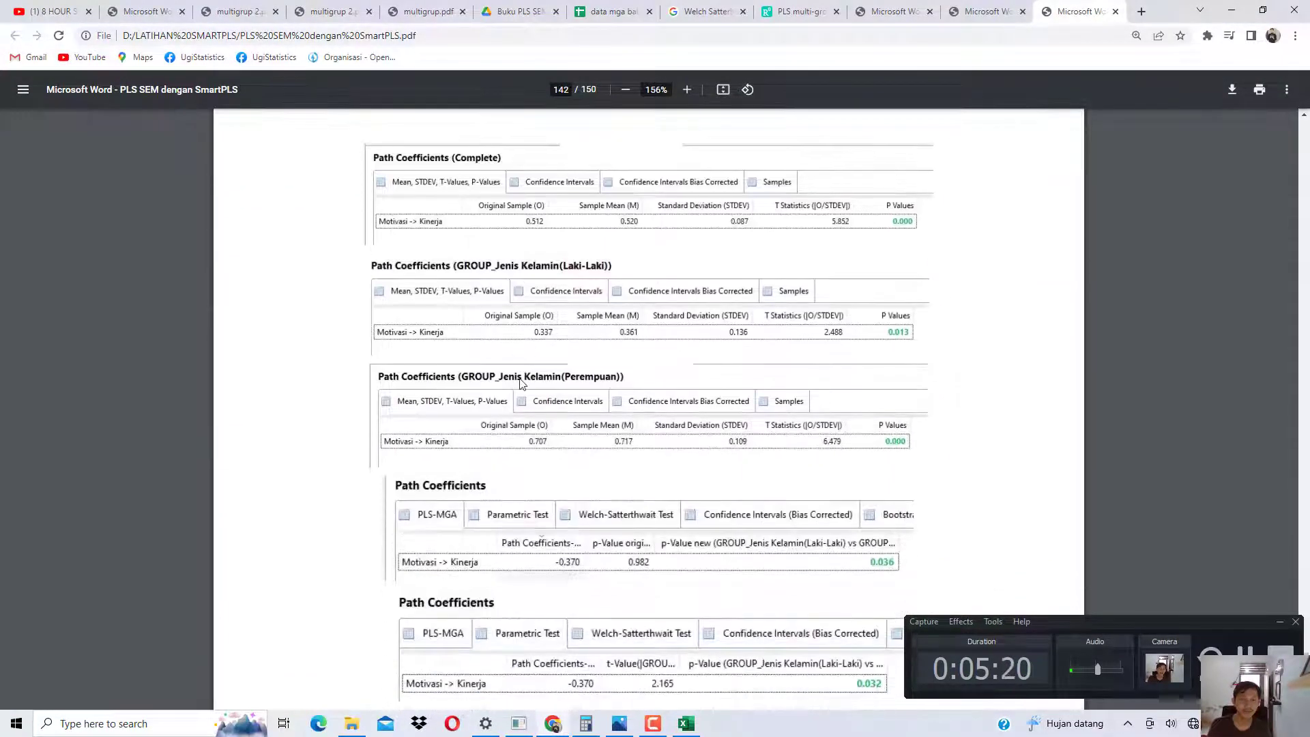
Step: Switch to SmartPLS and run Bootstrapping on the path model with both Jenis Kelamin data groups, Laki-Laki and Perempuan, included
{"action": "left_click", "coordinate": [531, 727]}
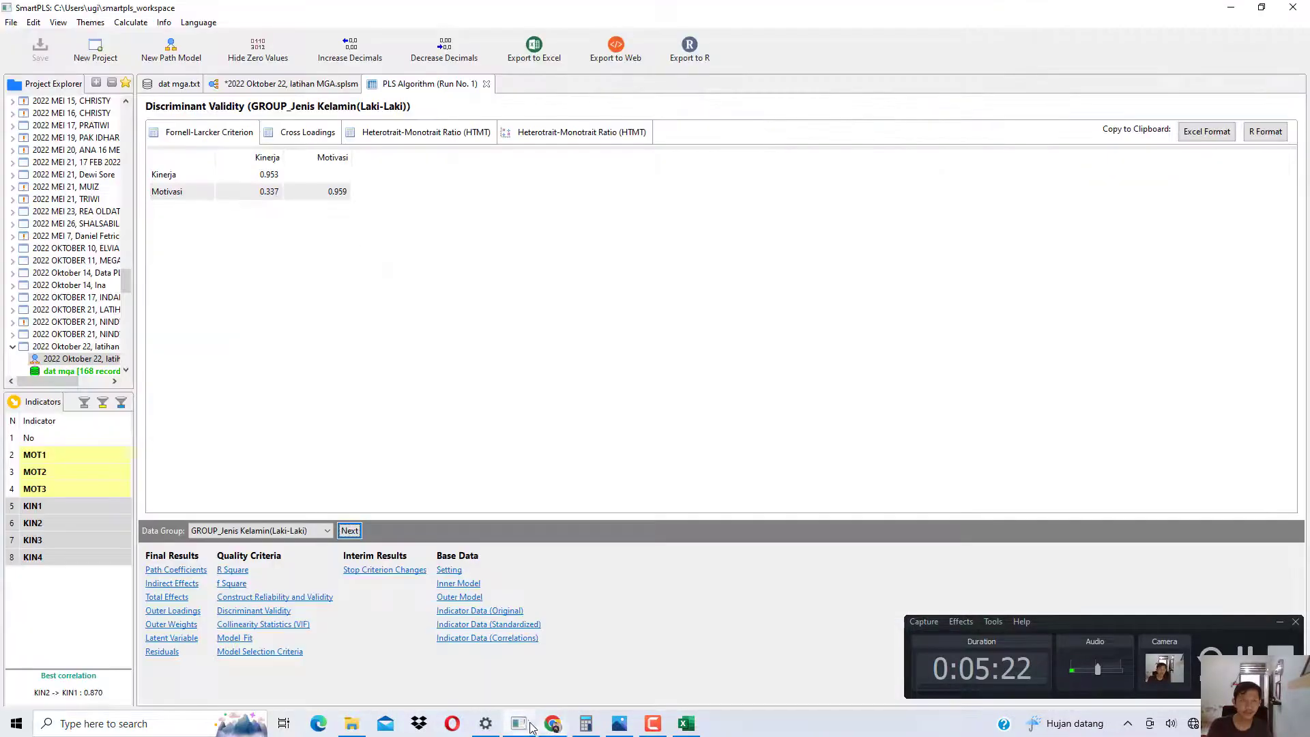
{"action": "left_click", "coordinate": [307, 85]}
{"action": "left_click", "coordinate": [130, 22]}
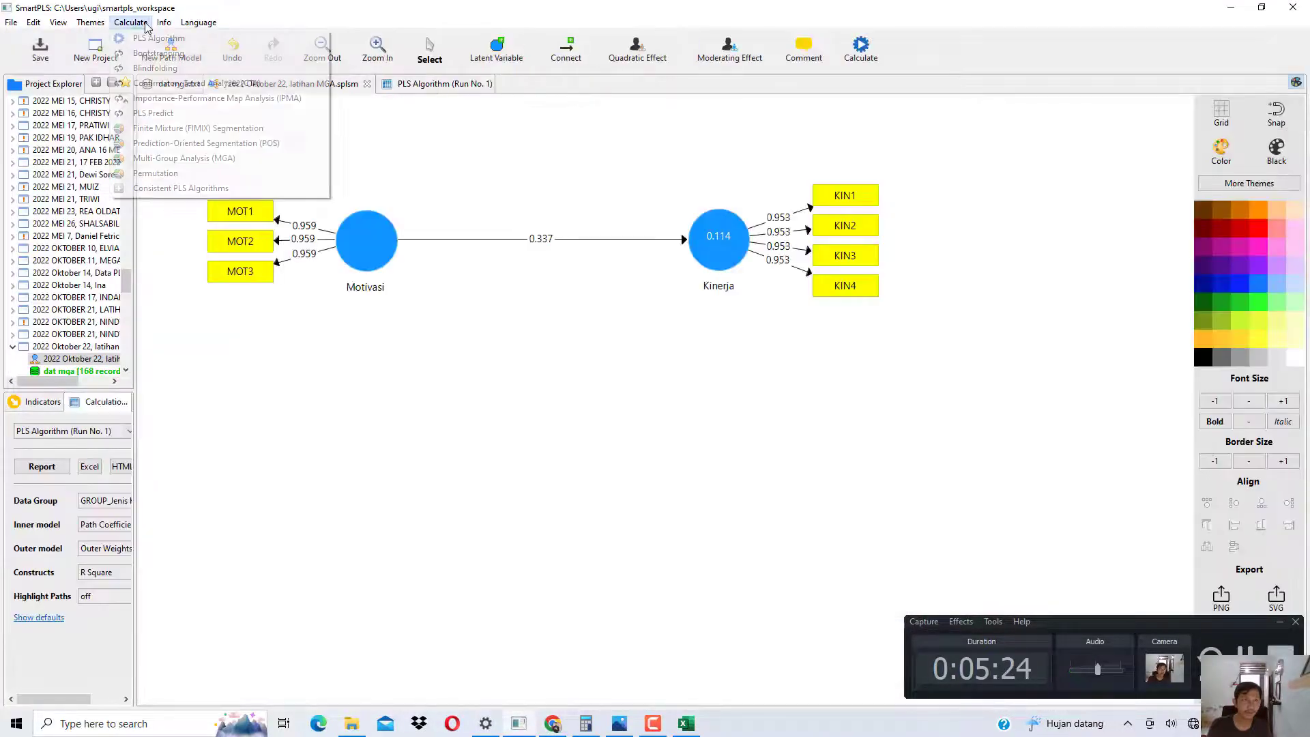
{"action": "left_click", "coordinate": [152, 54]}
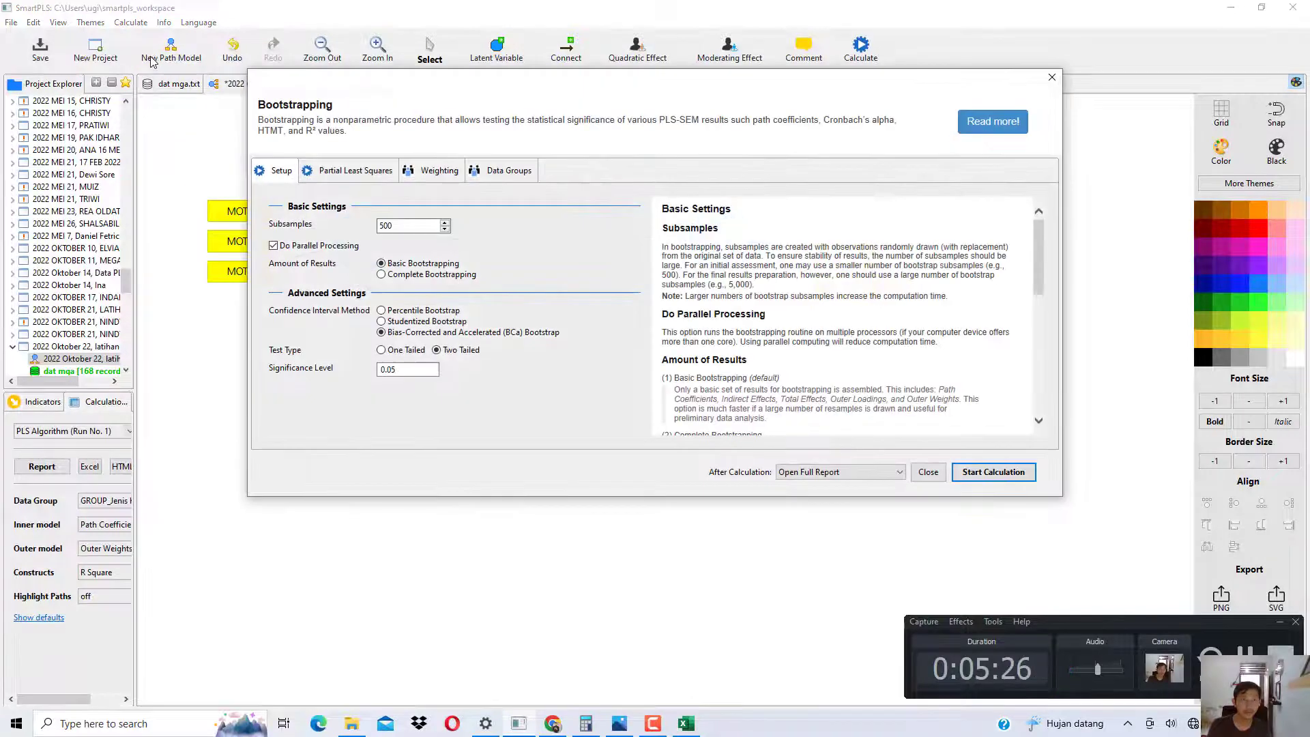
{"action": "left_click", "coordinate": [504, 175]}
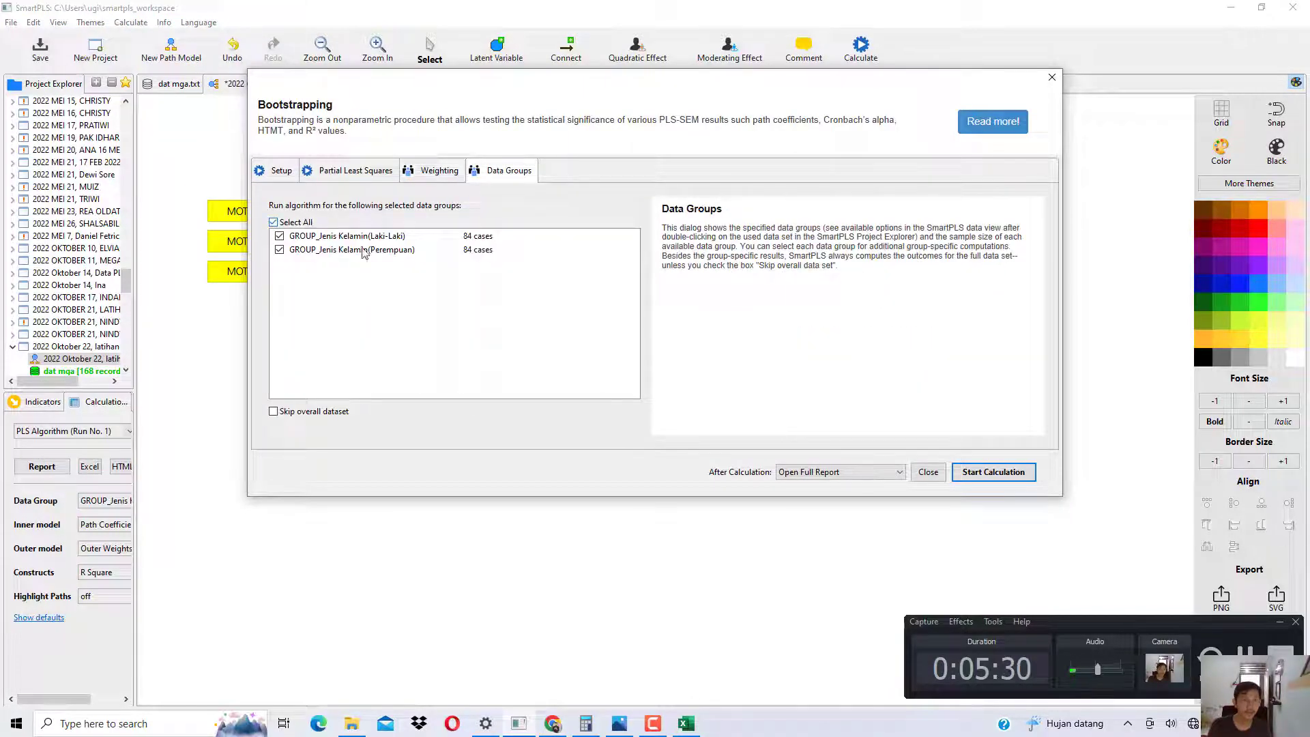
{"action": "left_click", "coordinate": [1003, 472]}
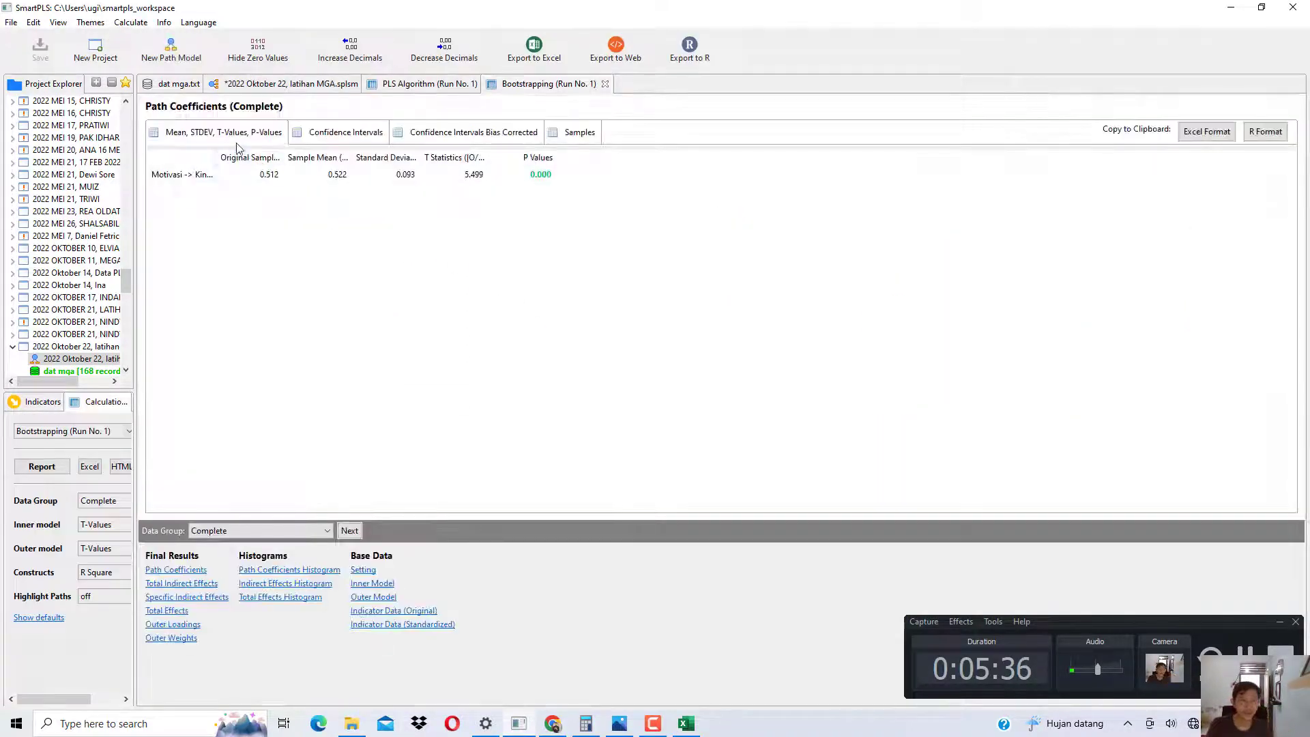
Step: Widen the path name, Original Sample (O) and P Values columns of the Complete Path Coefficients table and examine the Motivasi -> Kinerja row
{"action": "left_click_drag", "start_coordinate": [217, 164], "coordinate": [311, 164]}
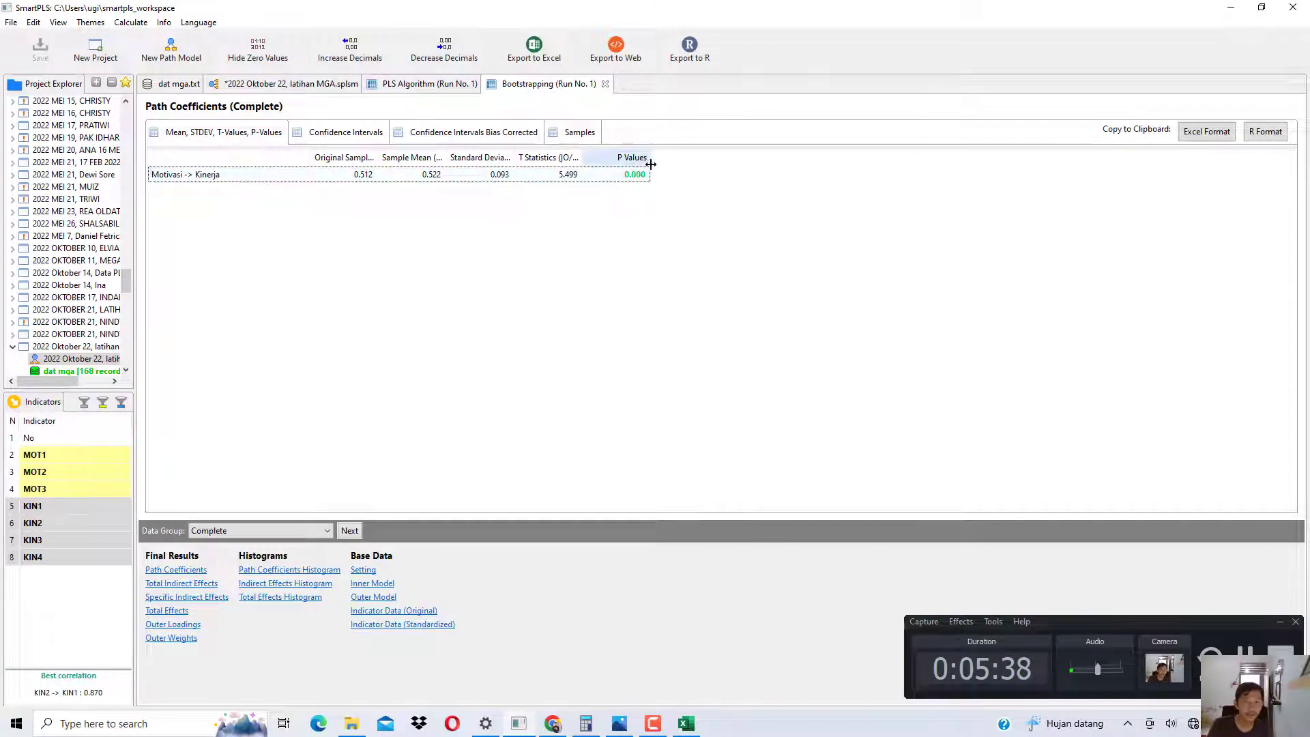
{"action": "left_click_drag", "start_coordinate": [650, 165], "coordinate": [740, 164]}
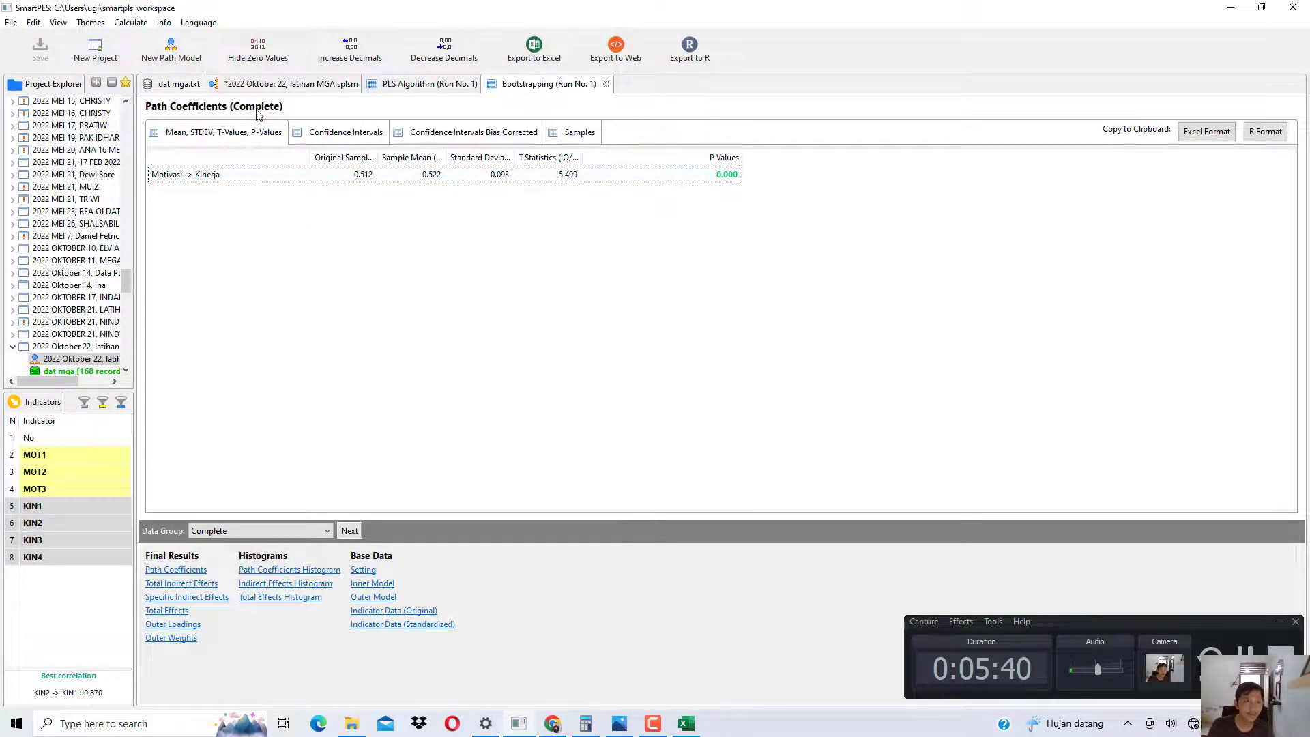
{"action": "left_click", "coordinate": [171, 176]}
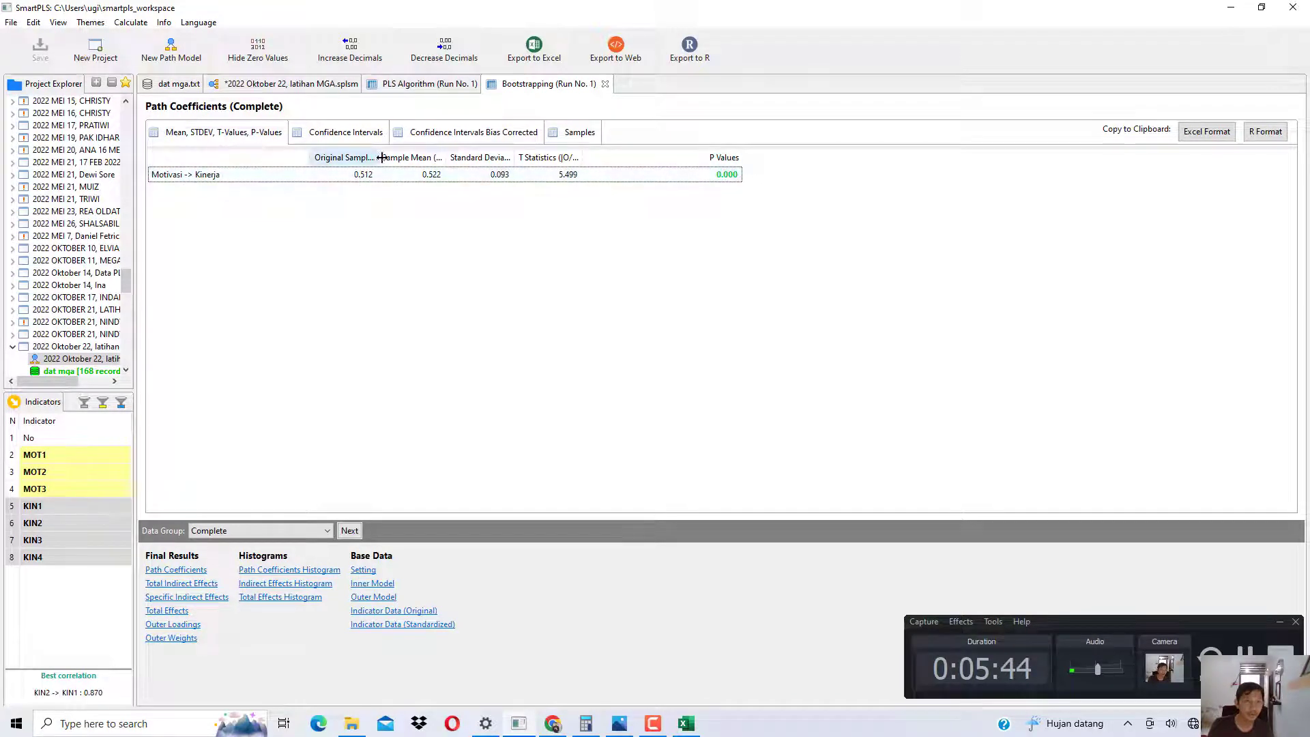
{"action": "left_click_drag", "start_coordinate": [378, 158], "coordinate": [483, 159]}
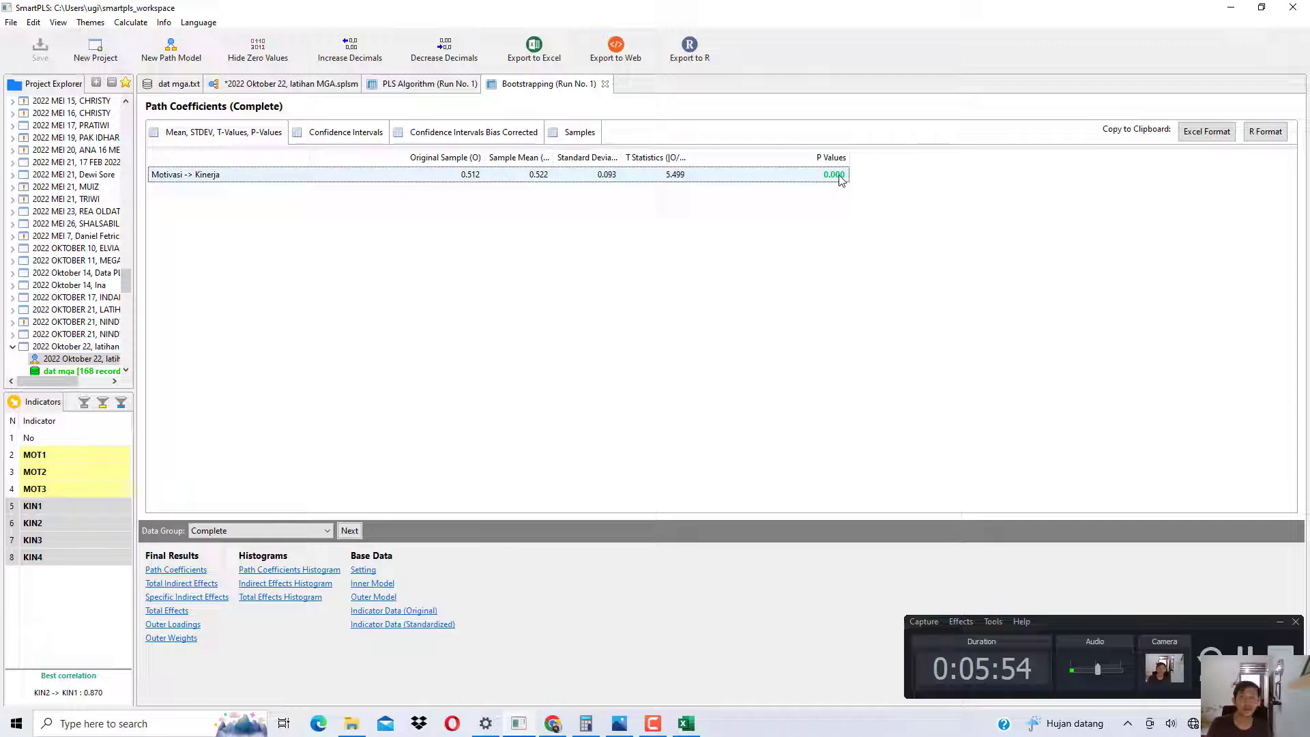
Step: Switch to the PDF in Chrome, highlight the path coefficient statement under Gambar 7.5, and check it against the Complete bootstrapping result in SmartPLS
{"action": "key", "text": "alt+Tab"}
{"action": "scroll", "coordinate": [591, 457], "scroll_direction": "down", "scroll_amount": 5}
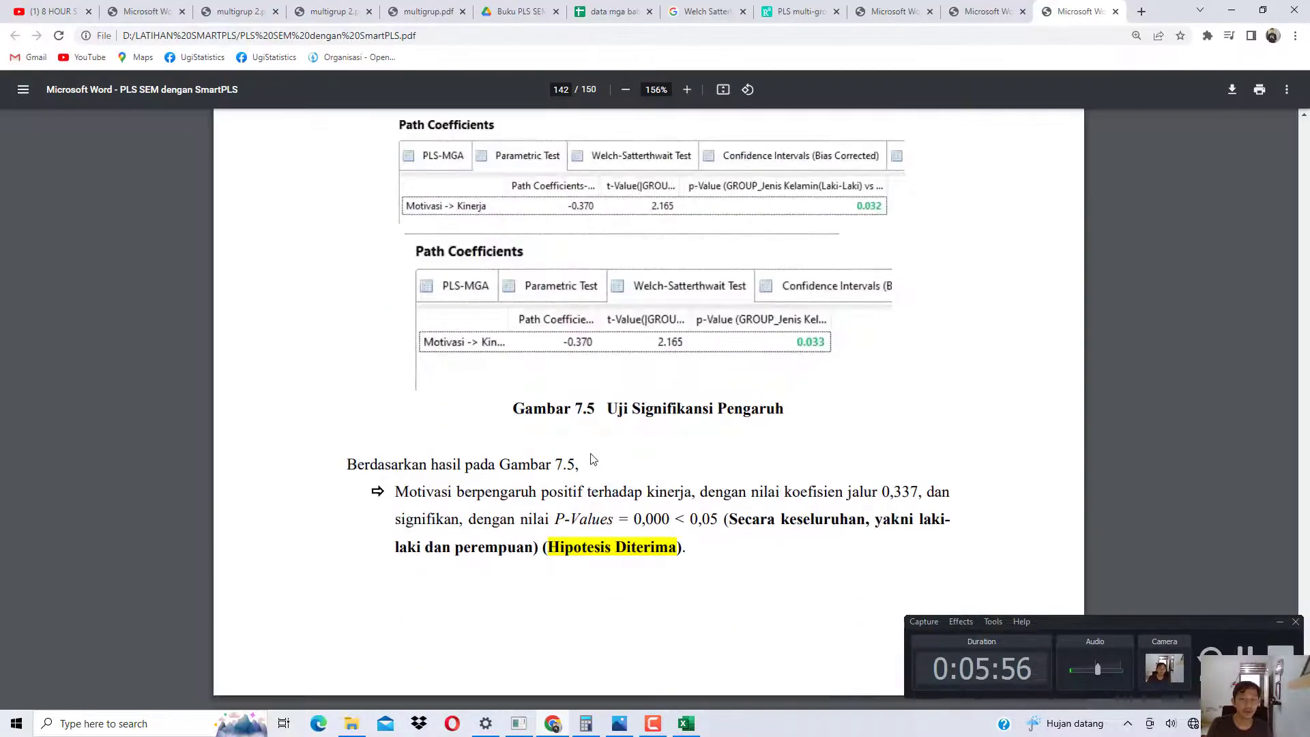
{"action": "left_click_drag", "start_coordinate": [430, 499], "coordinate": [915, 496]}
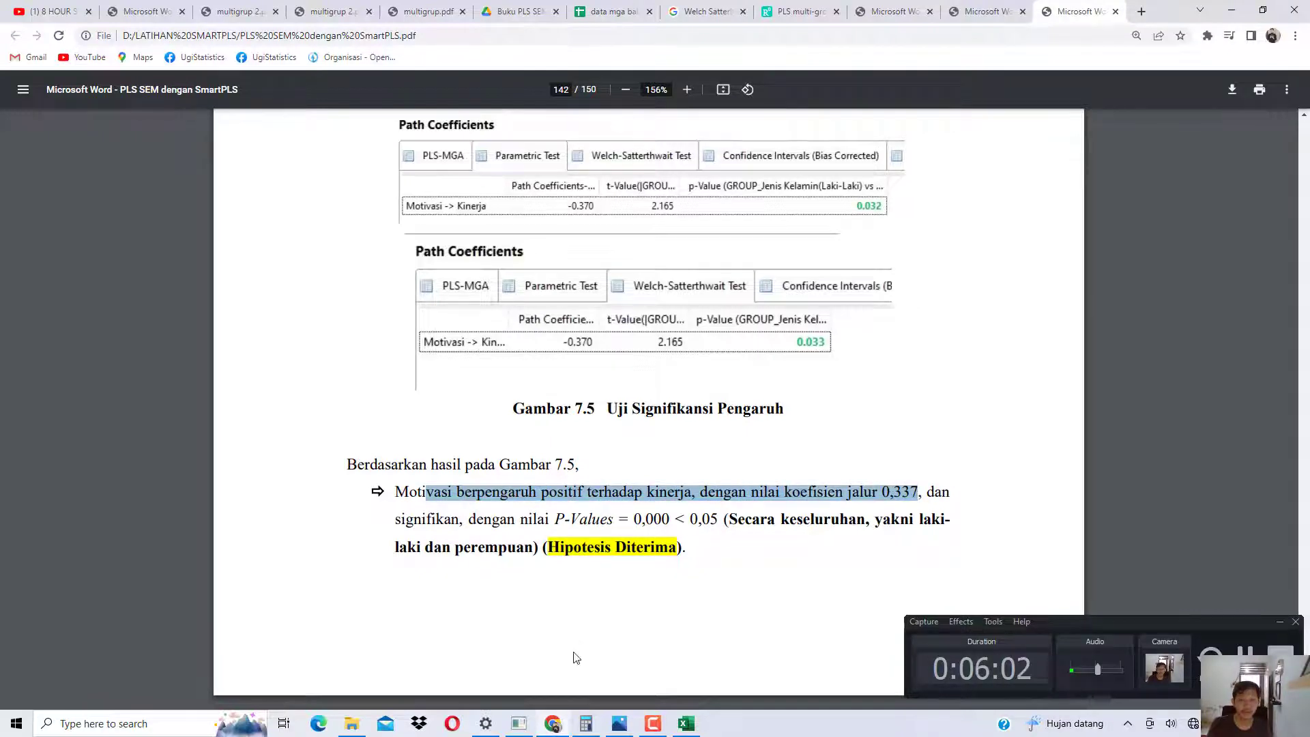
{"action": "left_click", "coordinate": [555, 715]}
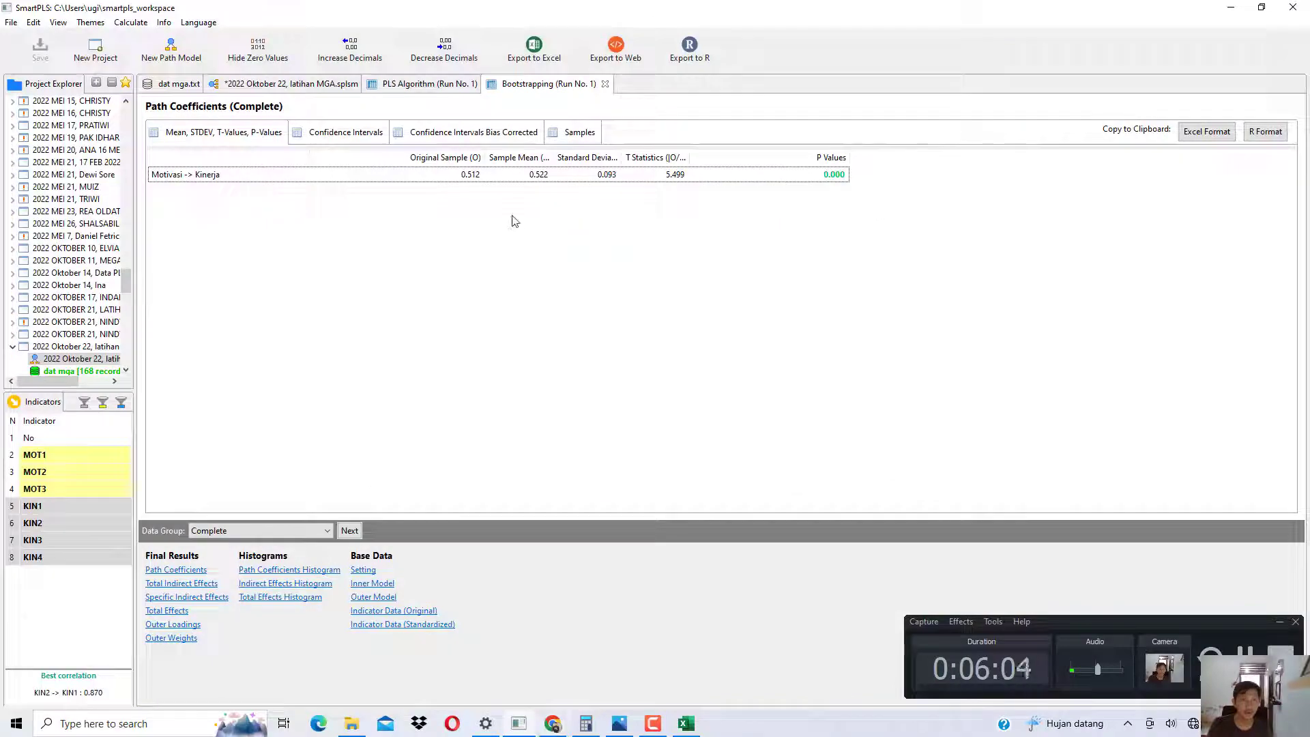
Step: Return to the PDF and compare the first interpretation's path coefficient and P-Values with the Complete, Laki-Laki and Perempuan tables of Gambar 7.5
{"action": "key", "text": "alt+Tab"}
{"action": "scroll", "coordinate": [570, 444], "scroll_direction": "up", "scroll_amount": 5}
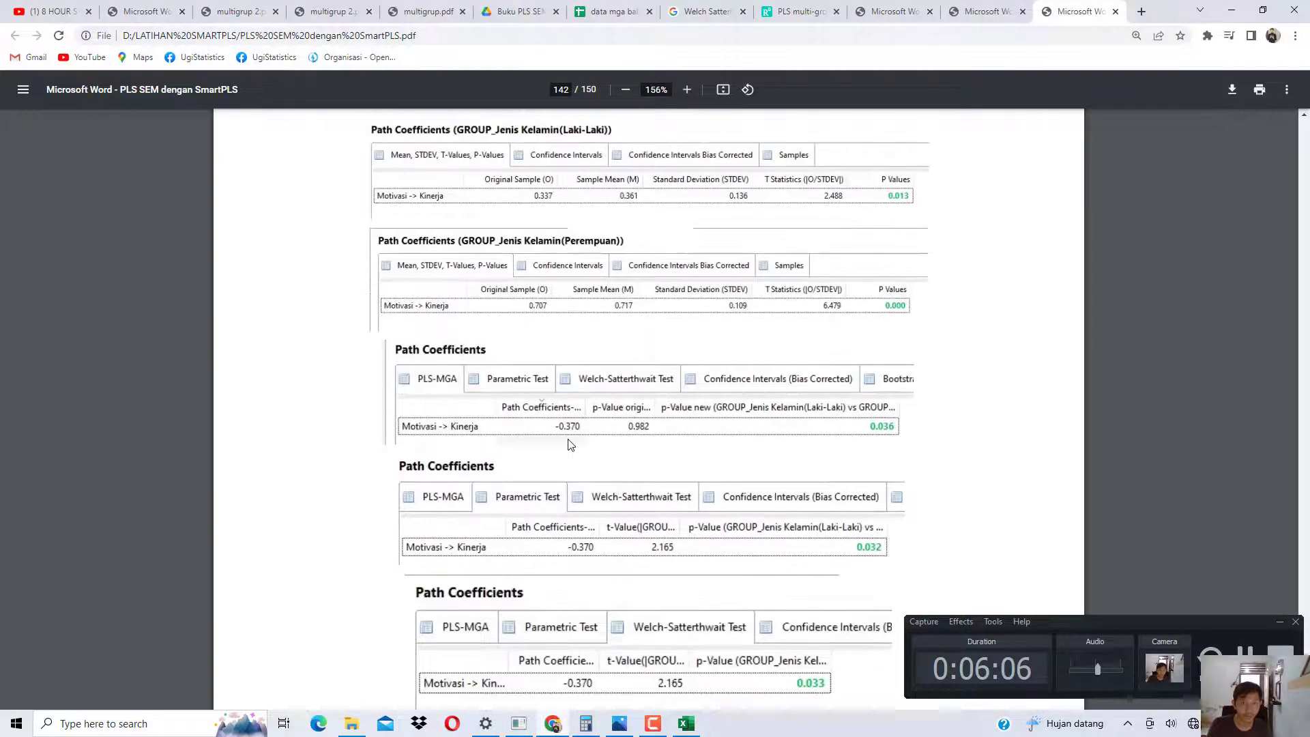
{"action": "scroll", "coordinate": [570, 444], "scroll_direction": "up", "scroll_amount": 10}
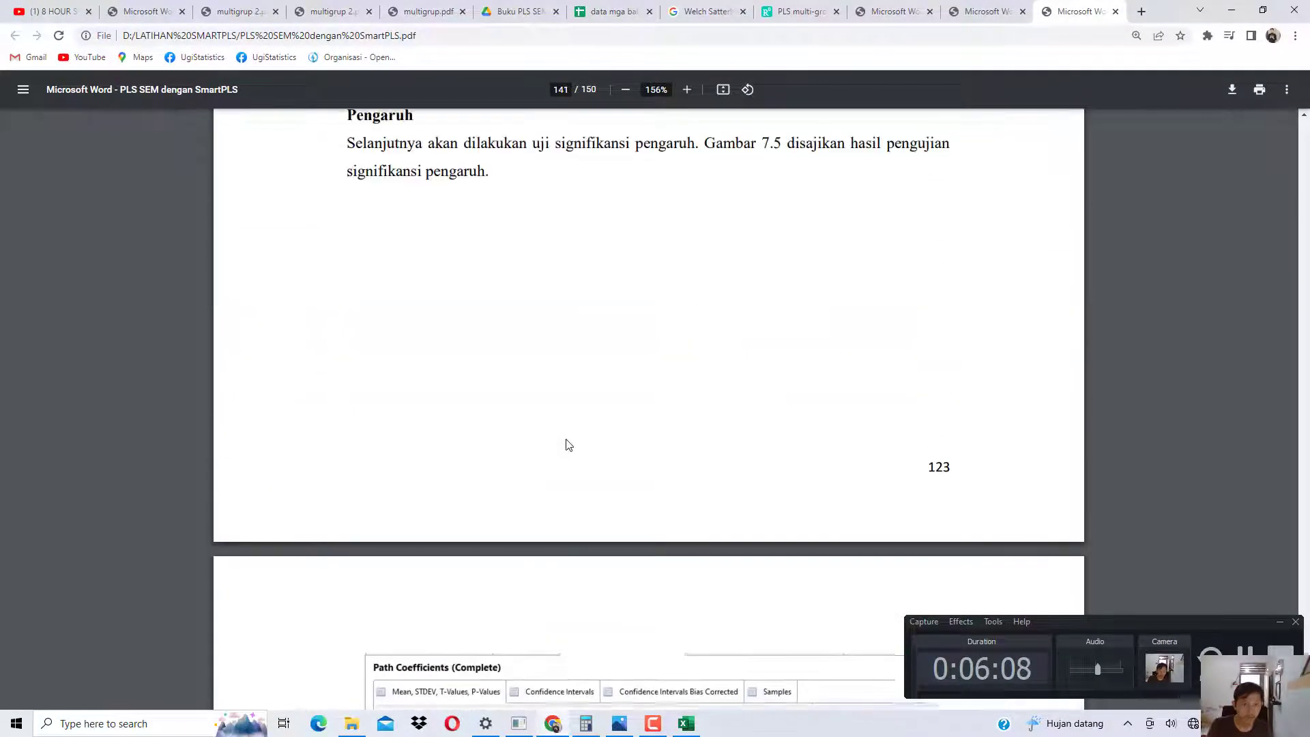
{"action": "scroll", "coordinate": [569, 445], "scroll_direction": "down", "scroll_amount": 4}
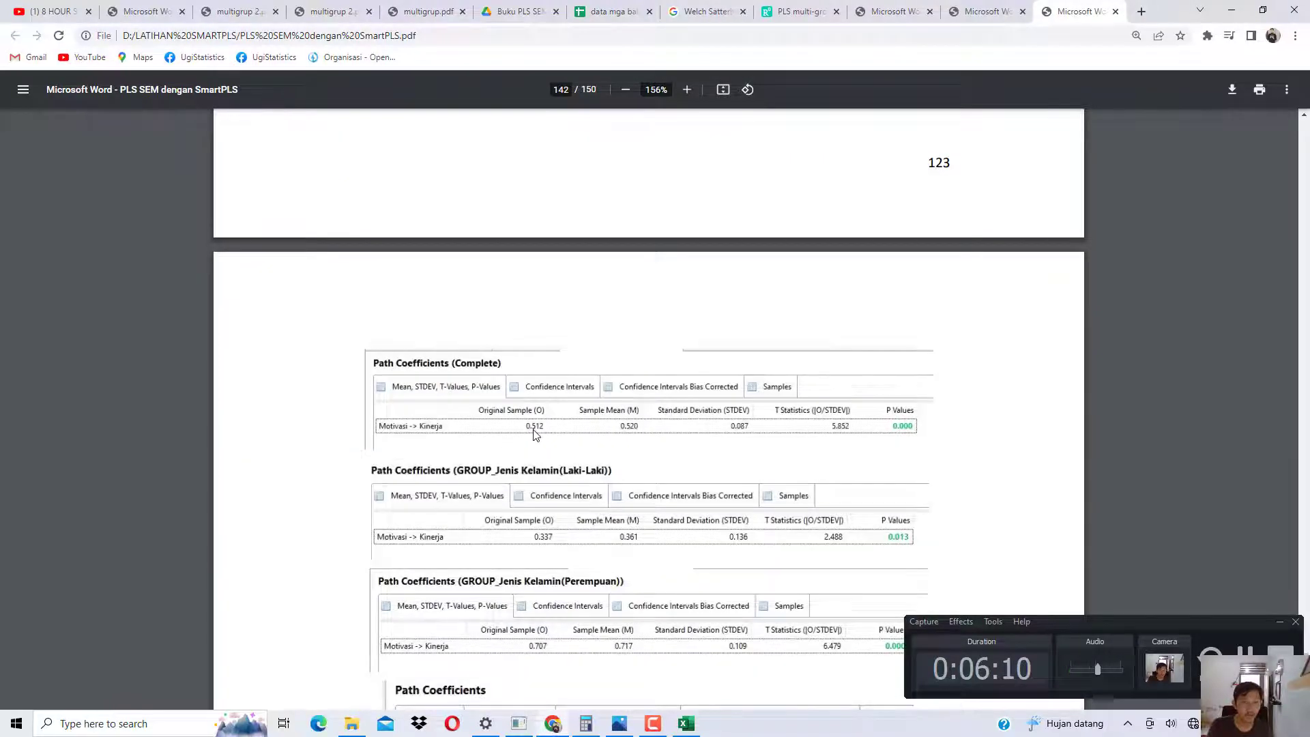
{"action": "scroll", "coordinate": [536, 437], "scroll_direction": "down", "scroll_amount": 8}
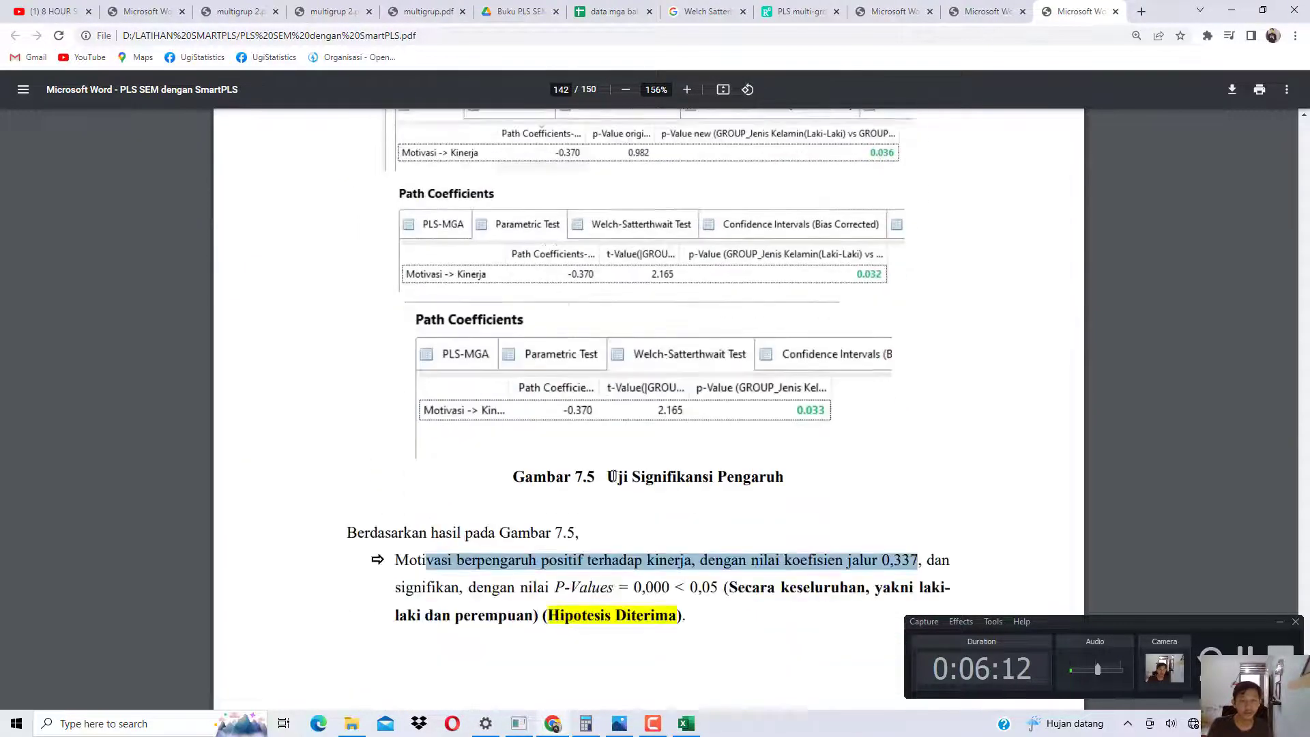
{"action": "scroll", "coordinate": [686, 428], "scroll_direction": "down", "scroll_amount": 1}
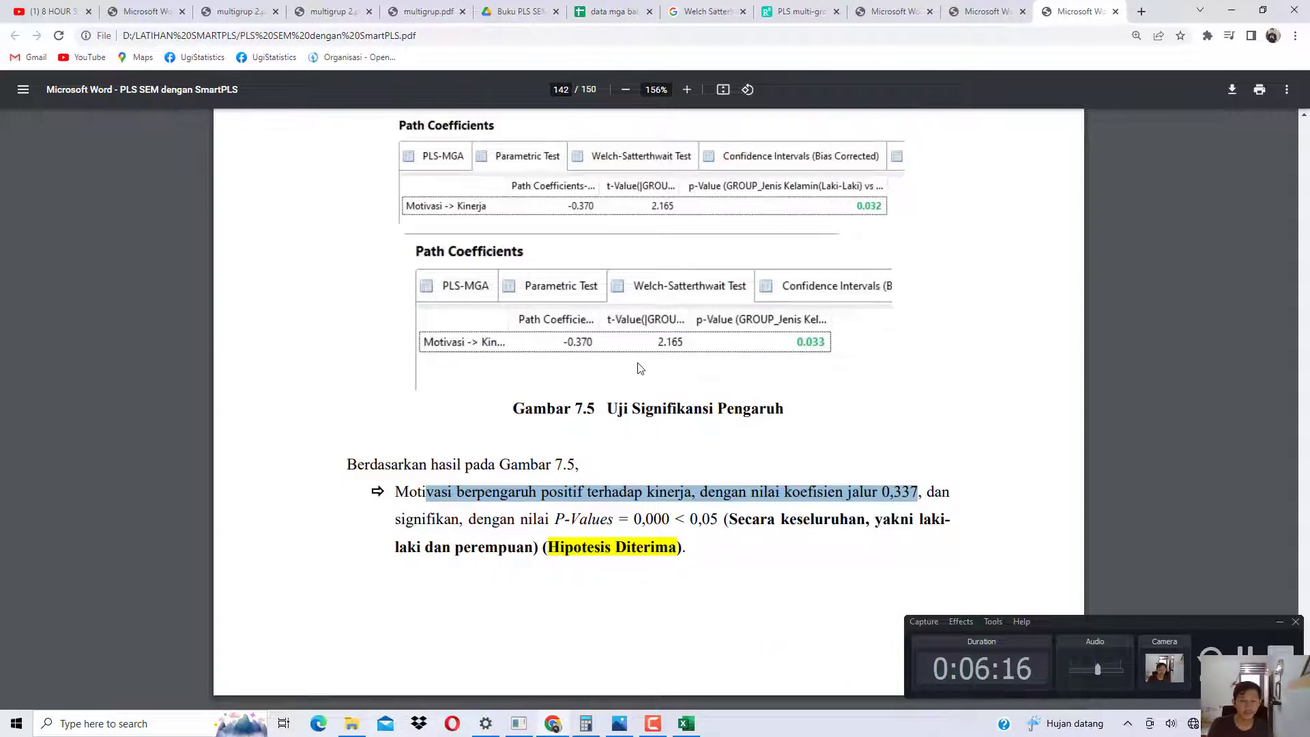
{"action": "scroll", "coordinate": [640, 368], "scroll_direction": "up", "scroll_amount": 1}
{"action": "scroll", "coordinate": [640, 368], "scroll_direction": "down", "scroll_amount": 3}
{"action": "left_click_drag", "start_coordinate": [618, 383], "coordinate": [658, 385]}
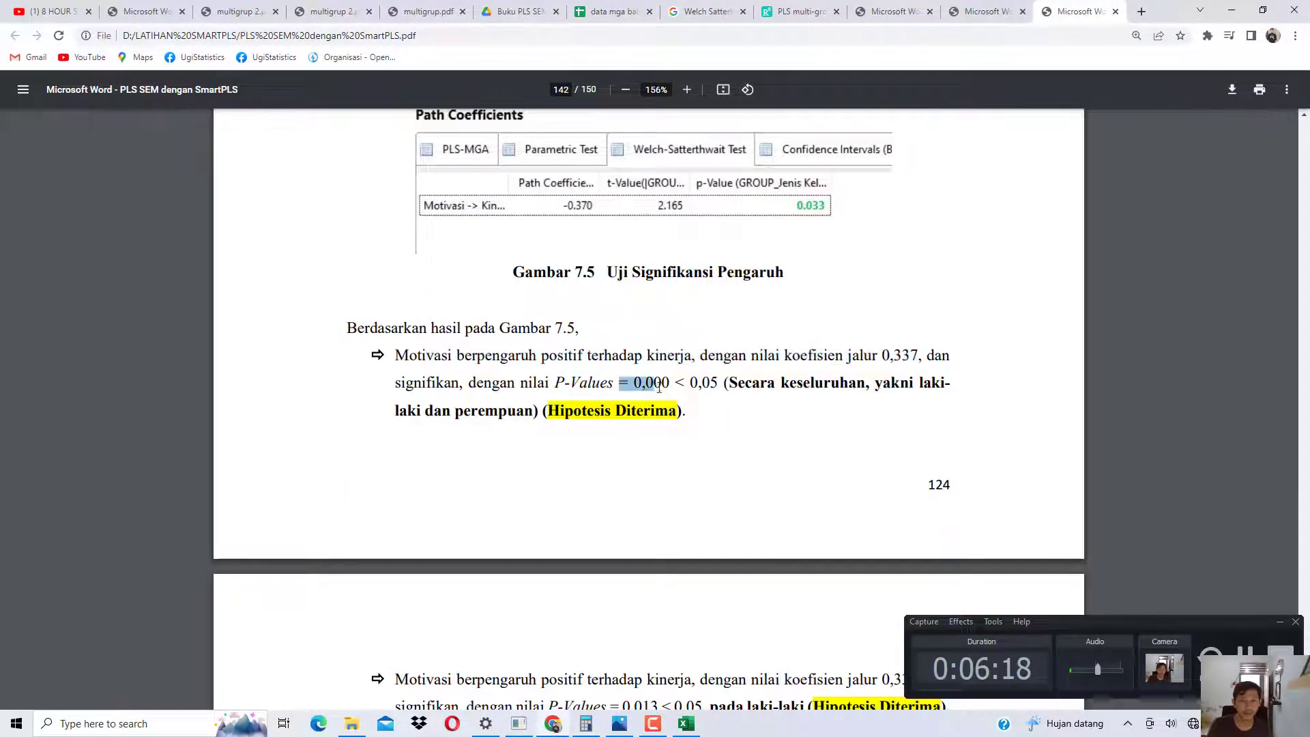
{"action": "scroll", "coordinate": [658, 387], "scroll_direction": "up", "scroll_amount": 7}
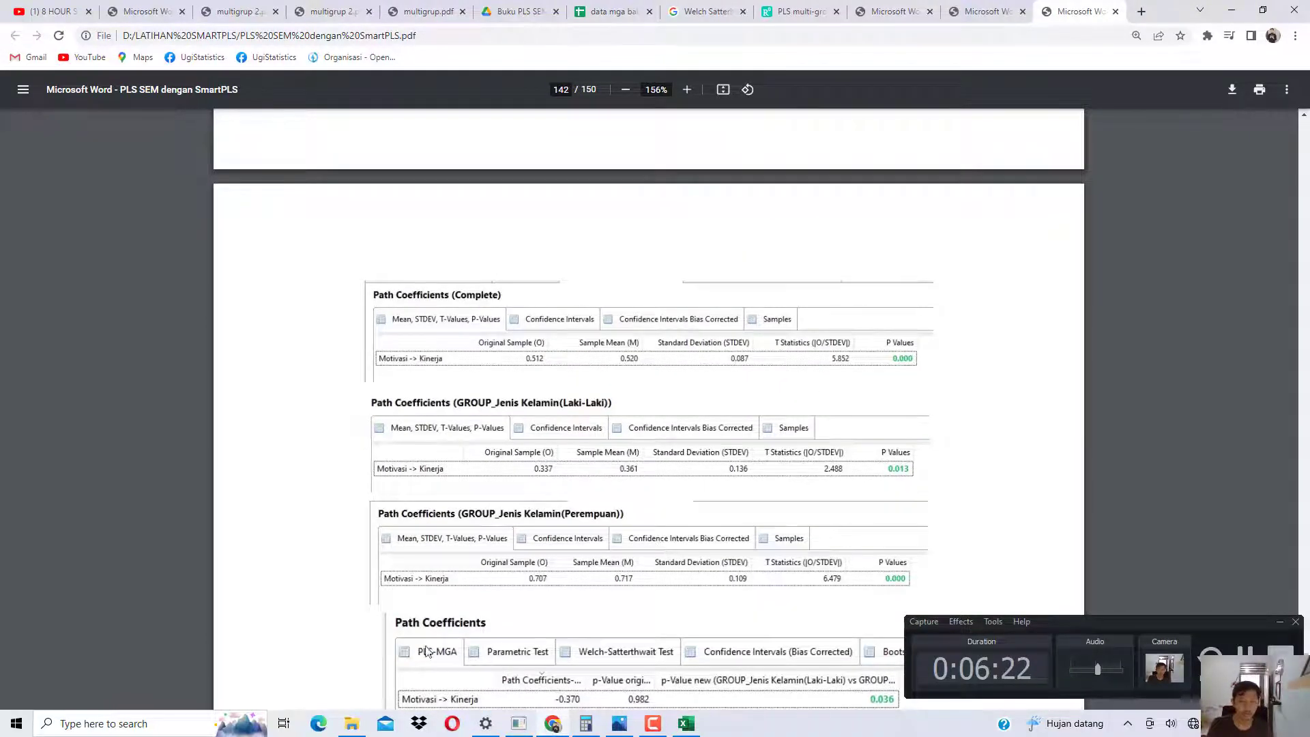
Step: Open the Word document PLS SEM dengan SmartPLS from the LATIHAN SMARTPLS folder on drive D and dismiss the Office licence notice
{"action": "left_click", "coordinate": [351, 723]}
{"action": "left_click", "coordinate": [64, 109]}
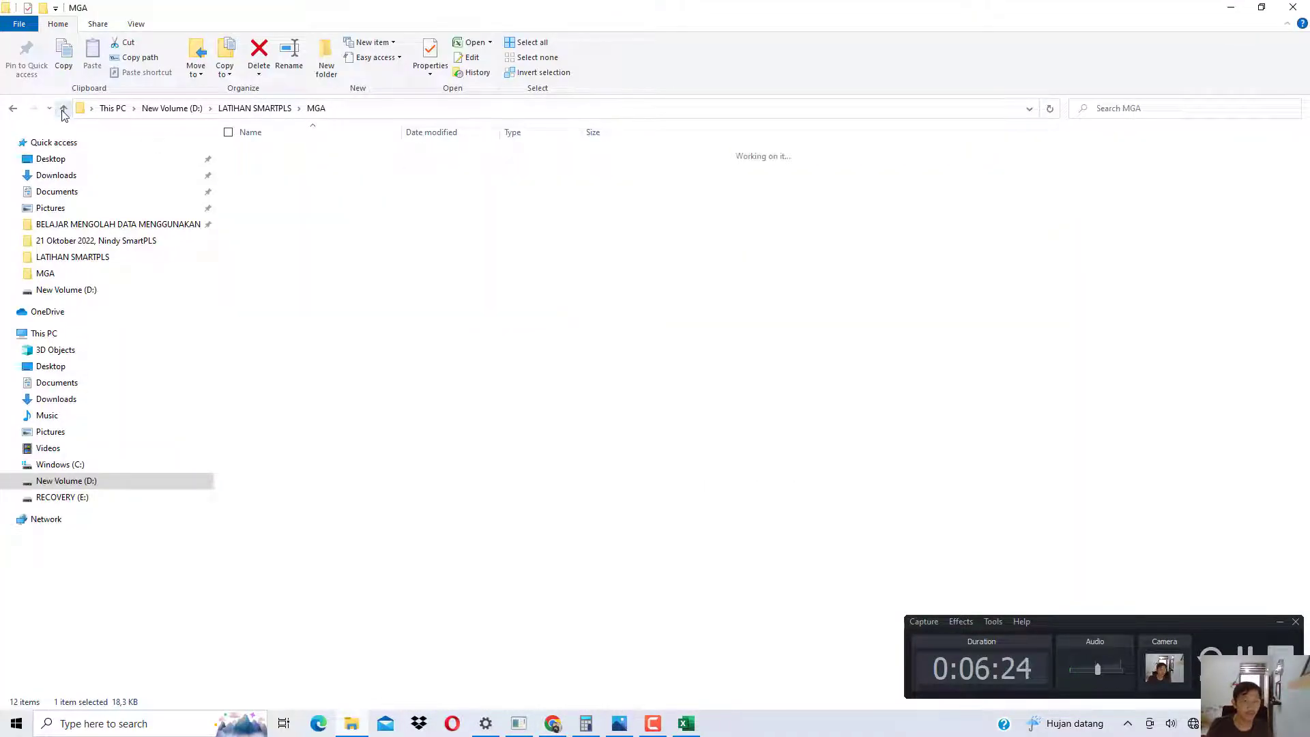
{"action": "right_click", "coordinate": [291, 282]}
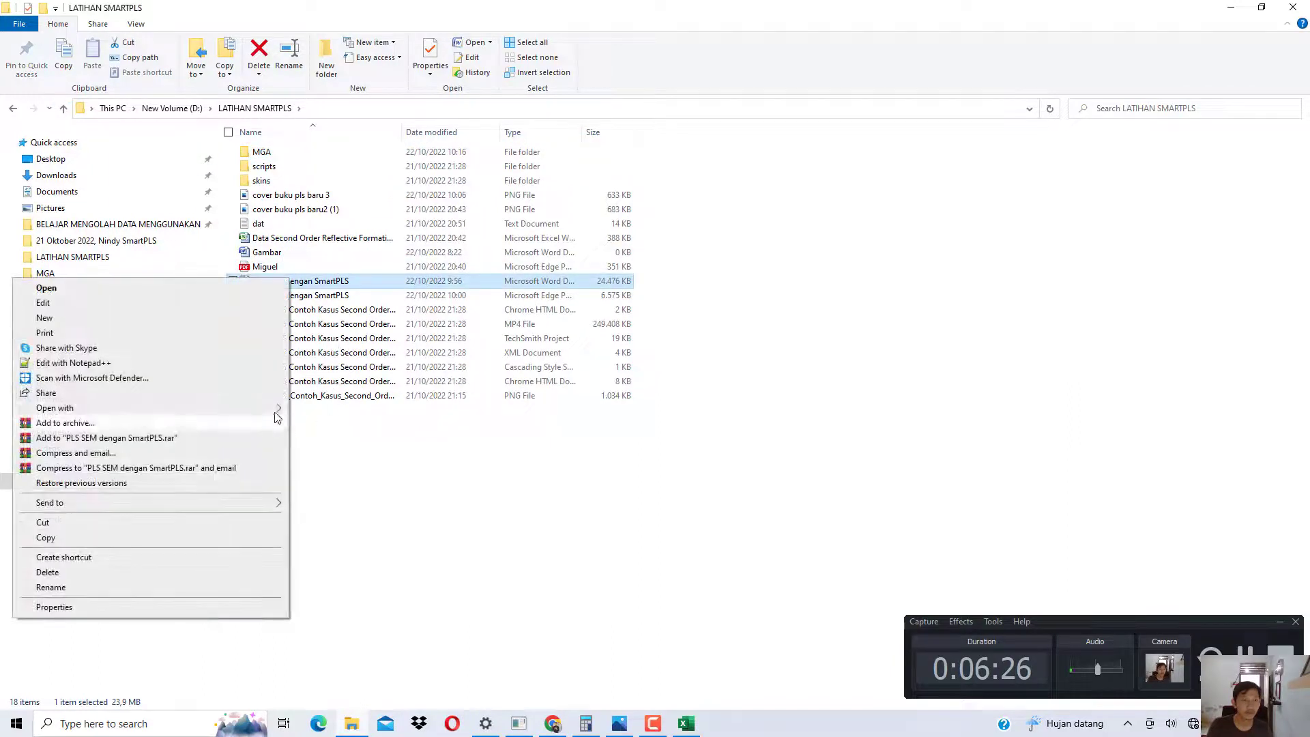
{"action": "mouse_move", "coordinate": [279, 409]}
{"action": "left_click", "coordinate": [327, 427]}
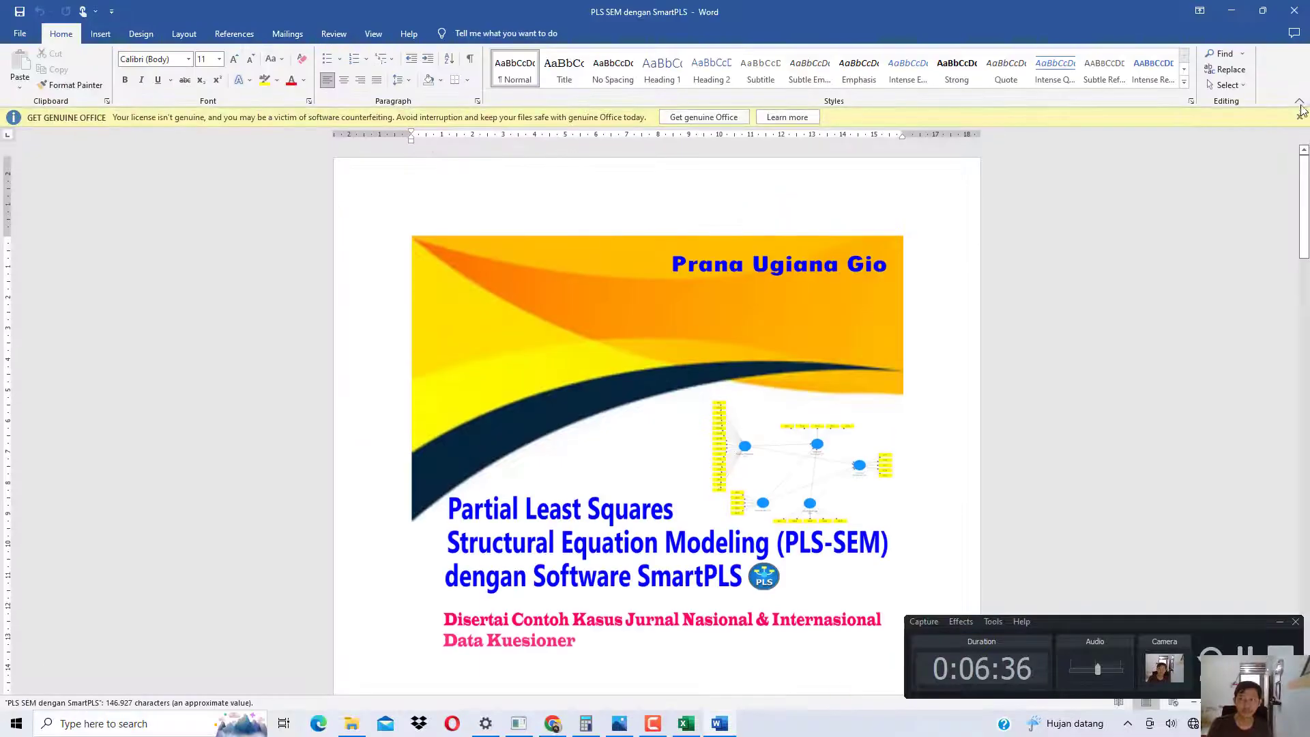
{"action": "left_click", "coordinate": [1300, 118]}
Step: Correct the path coefficient in the first interpretation under Gambar 7.5 on page 124 to 0,512, matching the Complete table
{"action": "left_click_drag", "start_coordinate": [1303, 153], "coordinate": [1304, 164]}
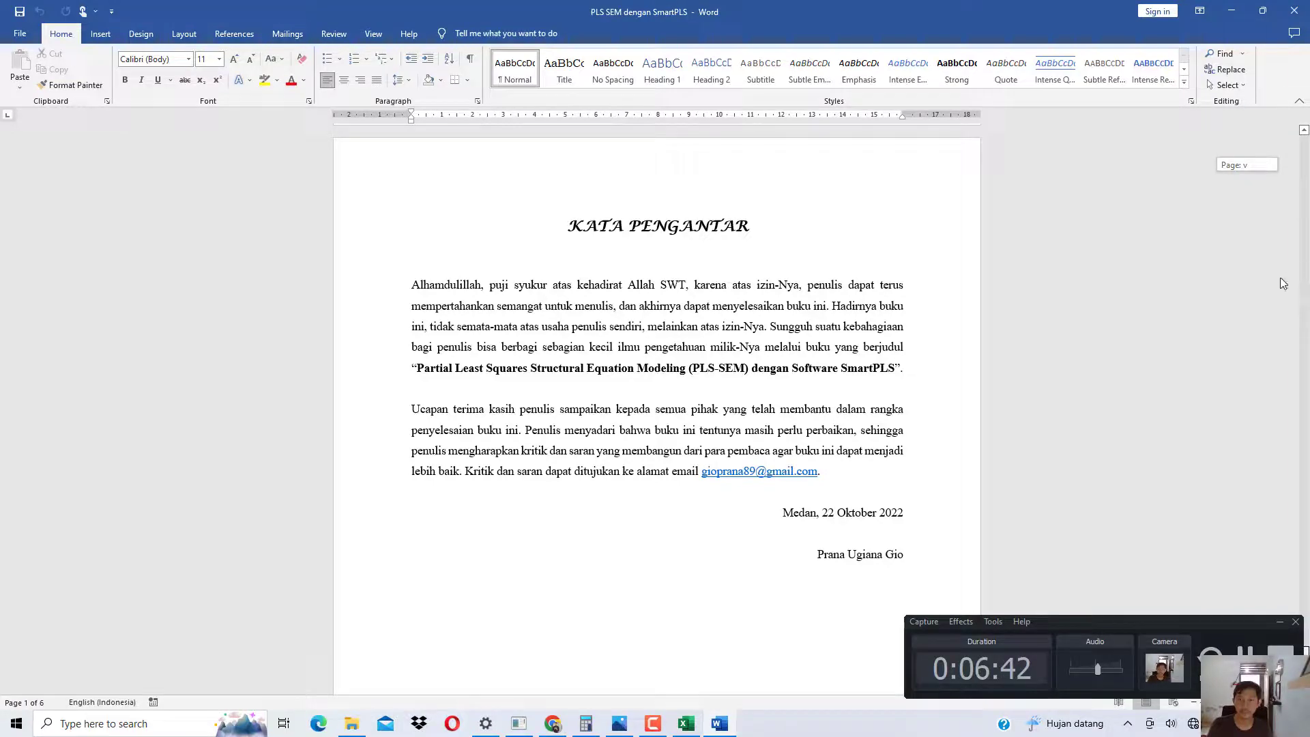
{"action": "key", "text": "ctrl+End"}
{"action": "scroll", "coordinate": [826, 418], "scroll_direction": "up", "scroll_amount": 2}
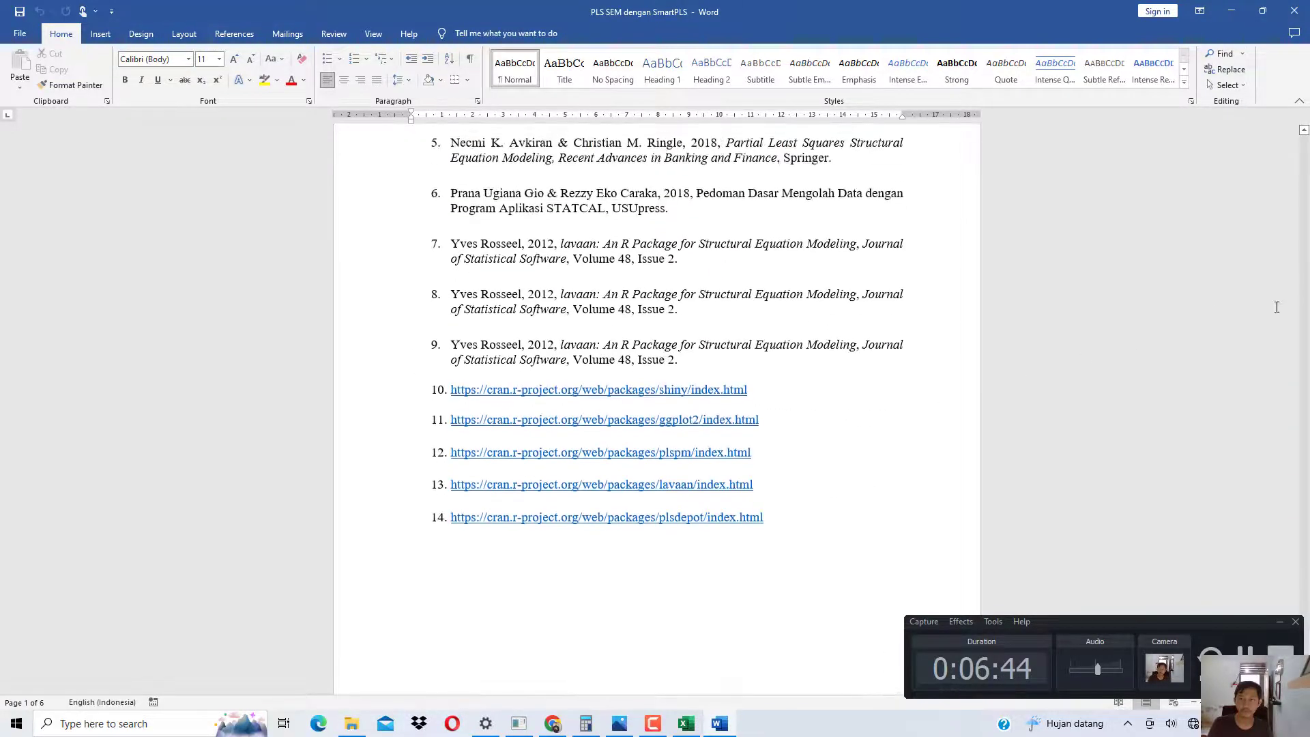
{"action": "scroll", "coordinate": [1307, 278], "scroll_direction": "up", "scroll_amount": 6}
{"action": "scroll", "coordinate": [1308, 278], "scroll_direction": "up", "scroll_amount": 20}
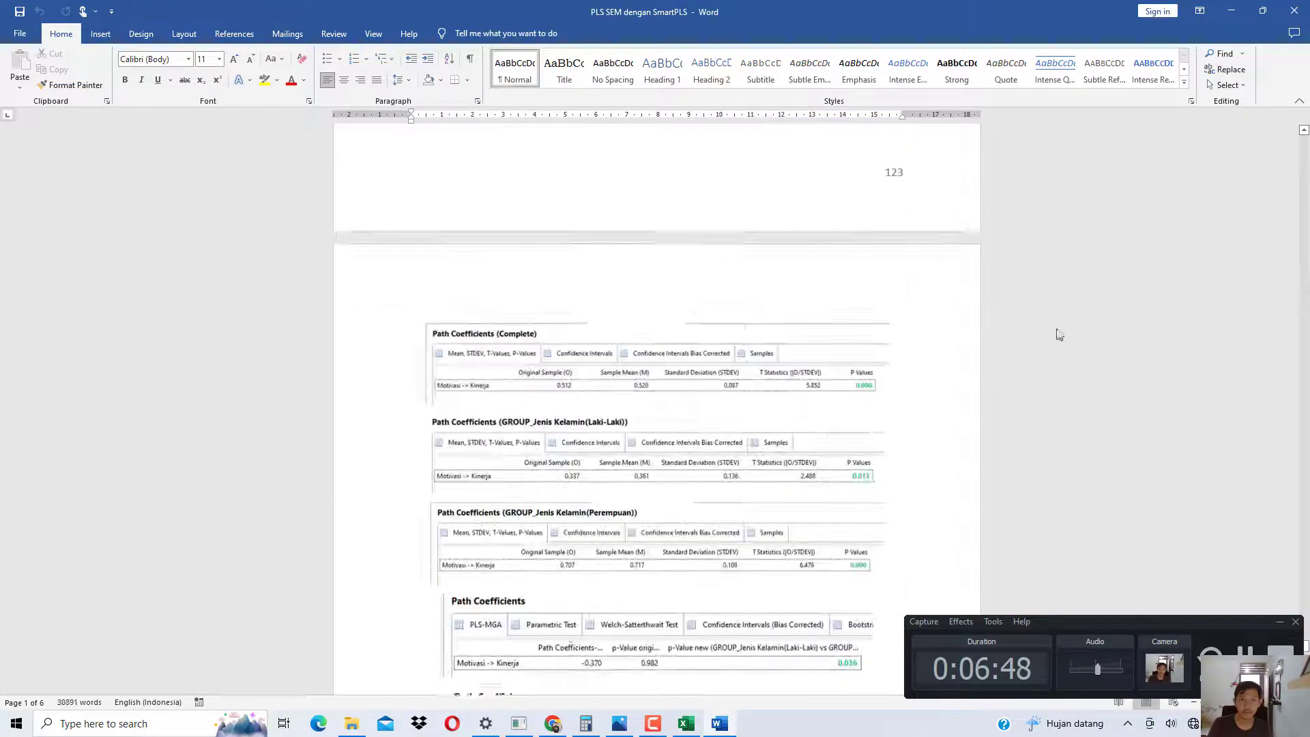
{"action": "scroll", "coordinate": [1058, 331], "scroll_direction": "down", "scroll_amount": 5}
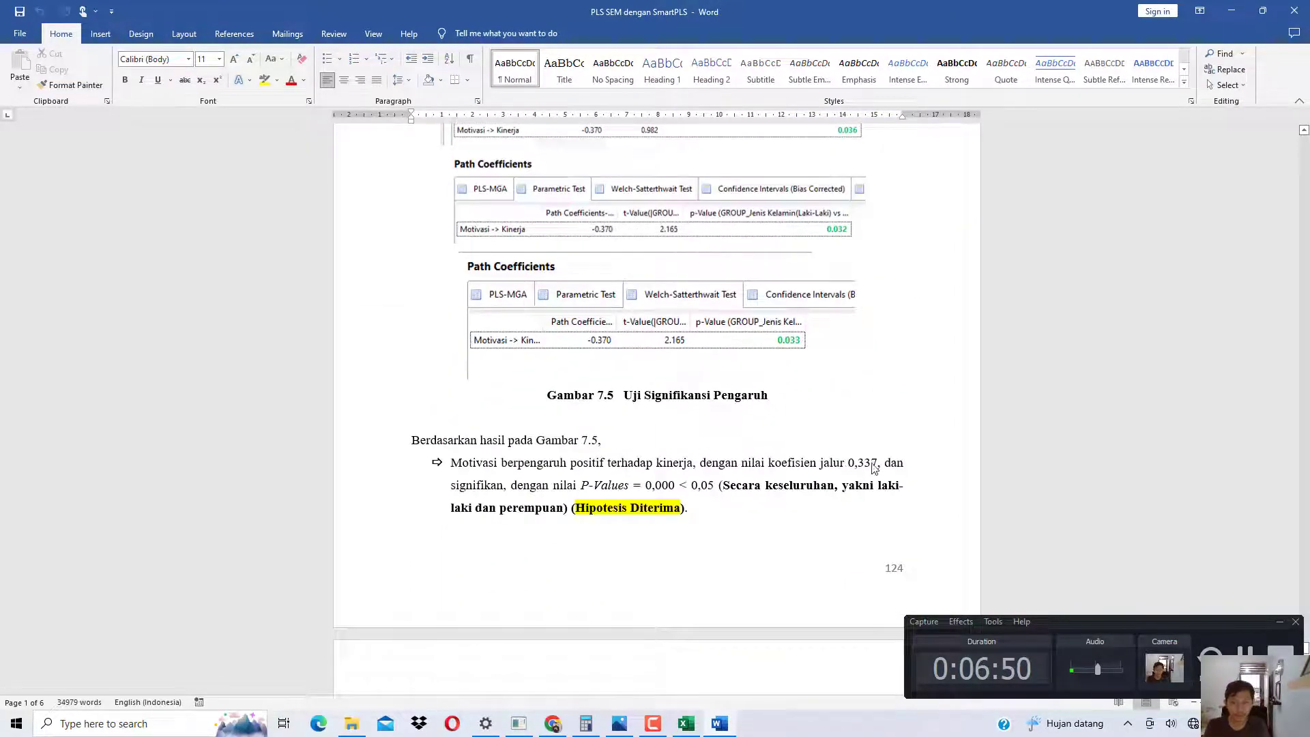
{"action": "left_click", "coordinate": [877, 468]}
{"action": "key", "text": "BackSpace"}
{"action": "key", "text": "BackSpace"}
{"action": "key", "text": "BackSpace"}
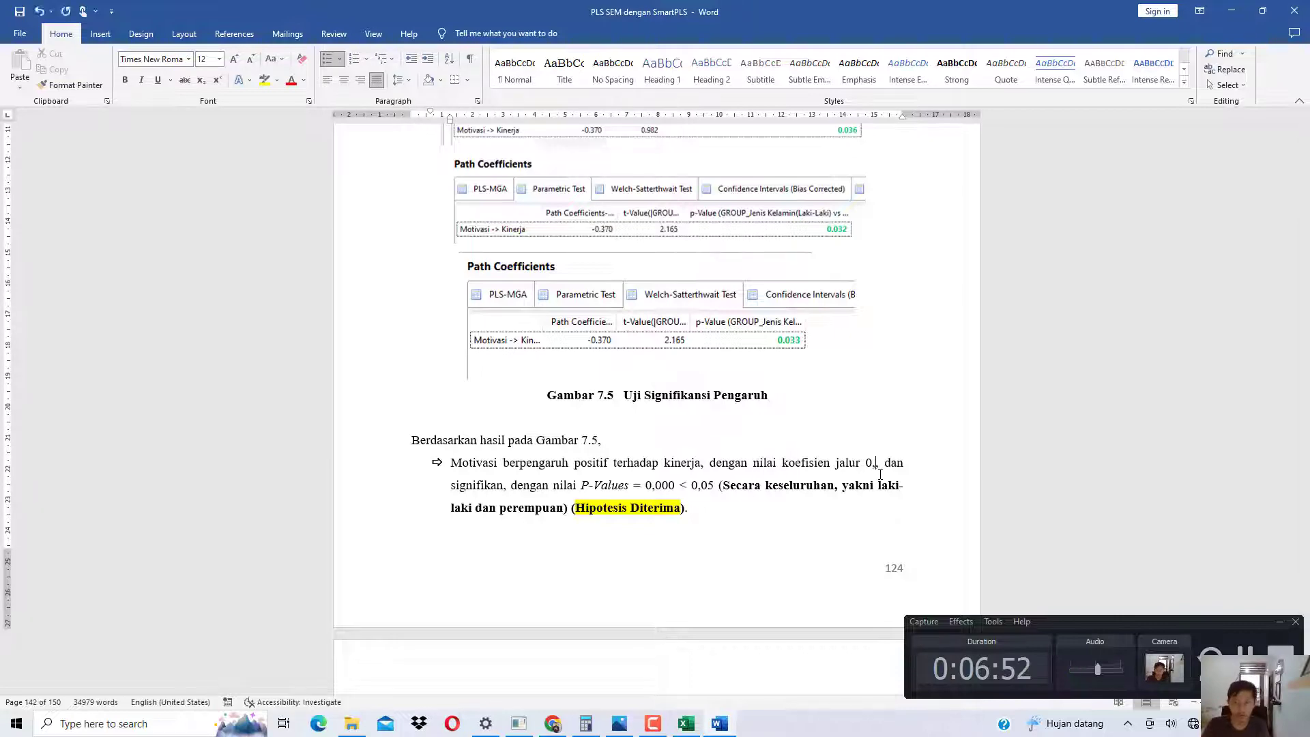
{"action": "scroll", "coordinate": [569, 457], "scroll_direction": "up", "scroll_amount": 4}
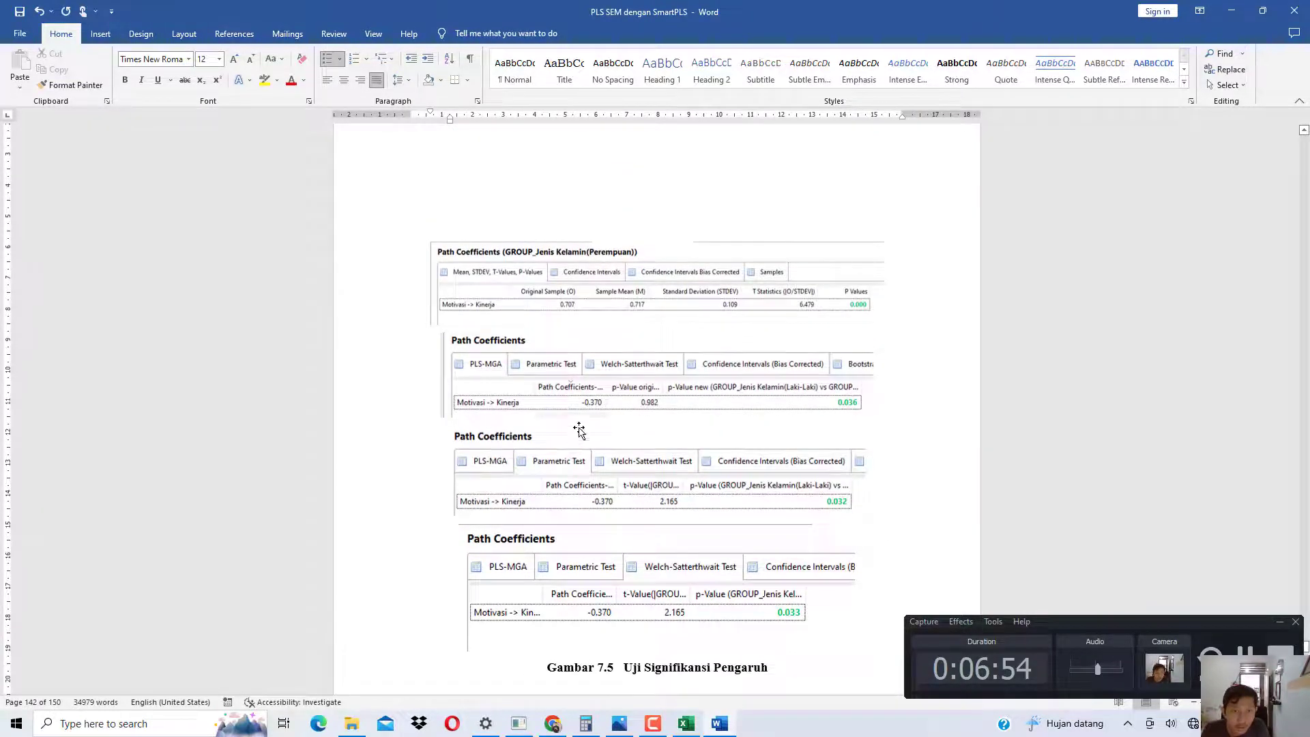
{"action": "scroll", "coordinate": [578, 428], "scroll_direction": "up", "scroll_amount": 2}
{"action": "scroll", "coordinate": [702, 485], "scroll_direction": "down", "scroll_amount": 5}
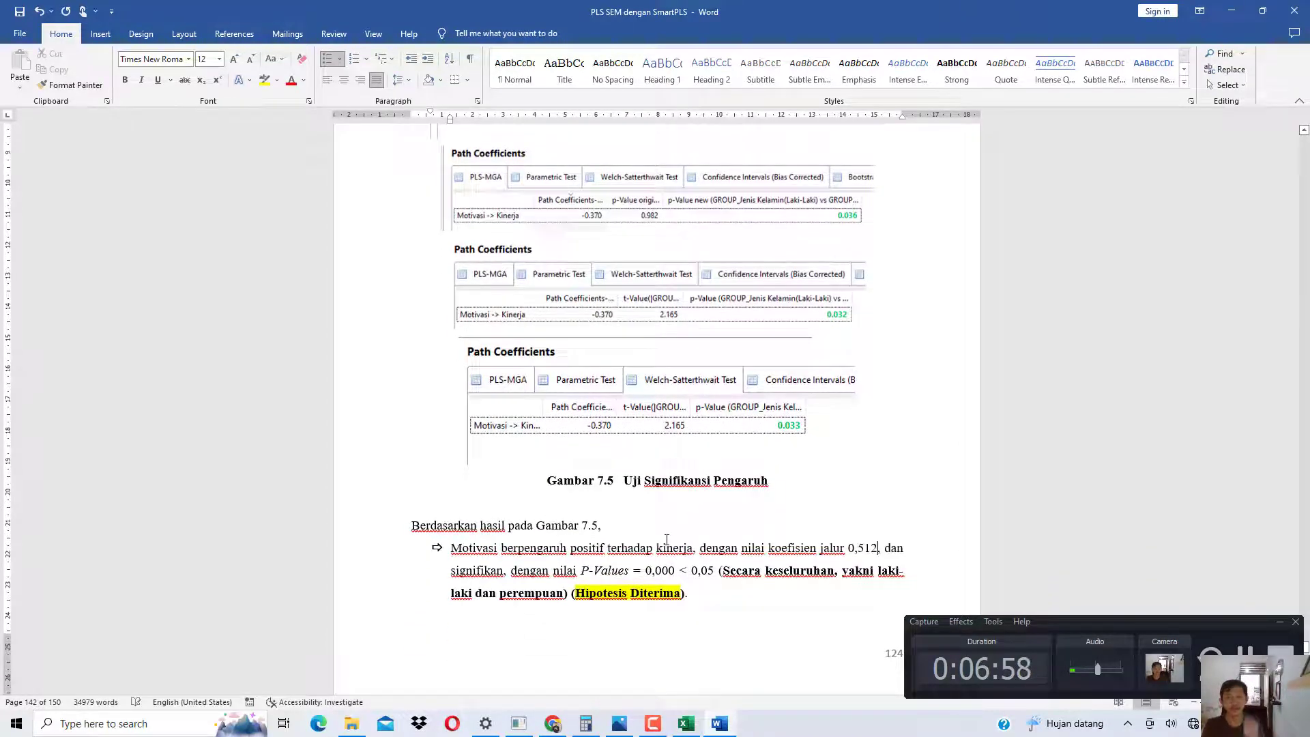
Step: Highlight the P-Values figure in the same interpretation and check it against the Complete path coefficients table in Gambar 7.5
{"action": "left_click_drag", "start_coordinate": [645, 570], "coordinate": [672, 570]}
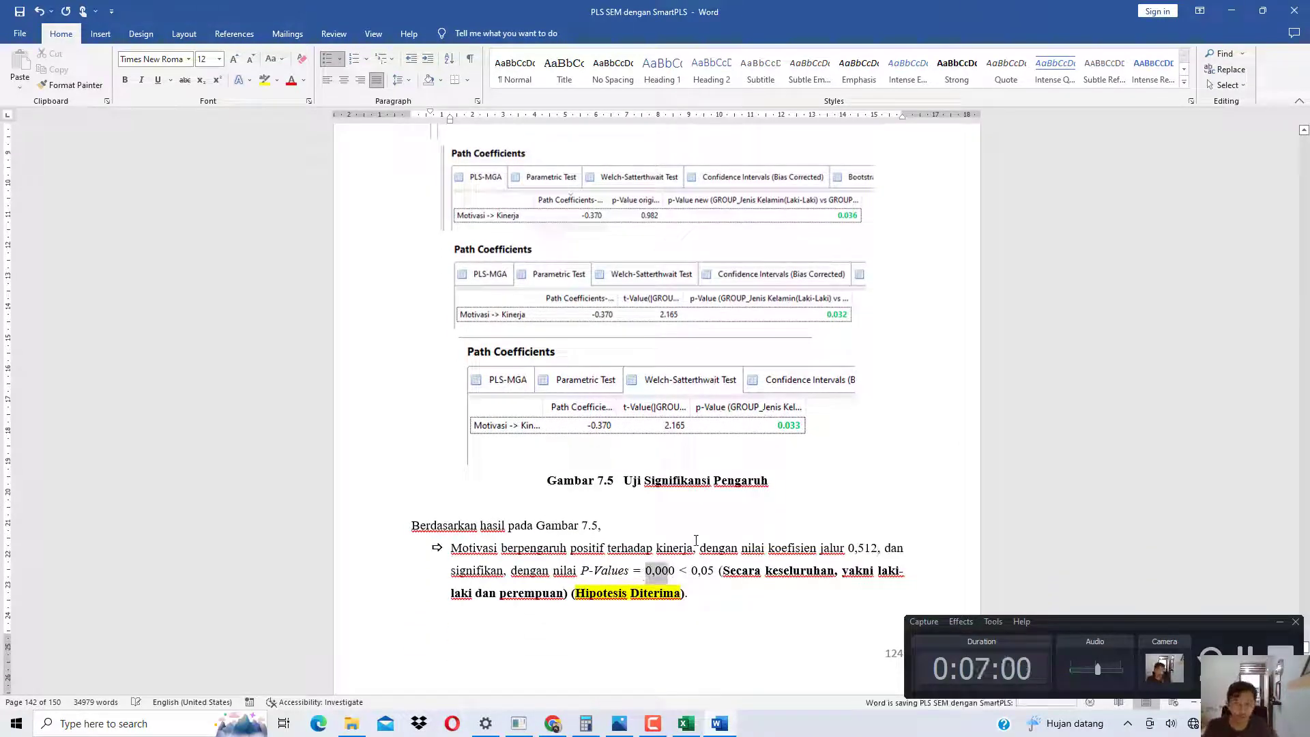
{"action": "scroll", "coordinate": [696, 541], "scroll_direction": "up", "scroll_amount": 4}
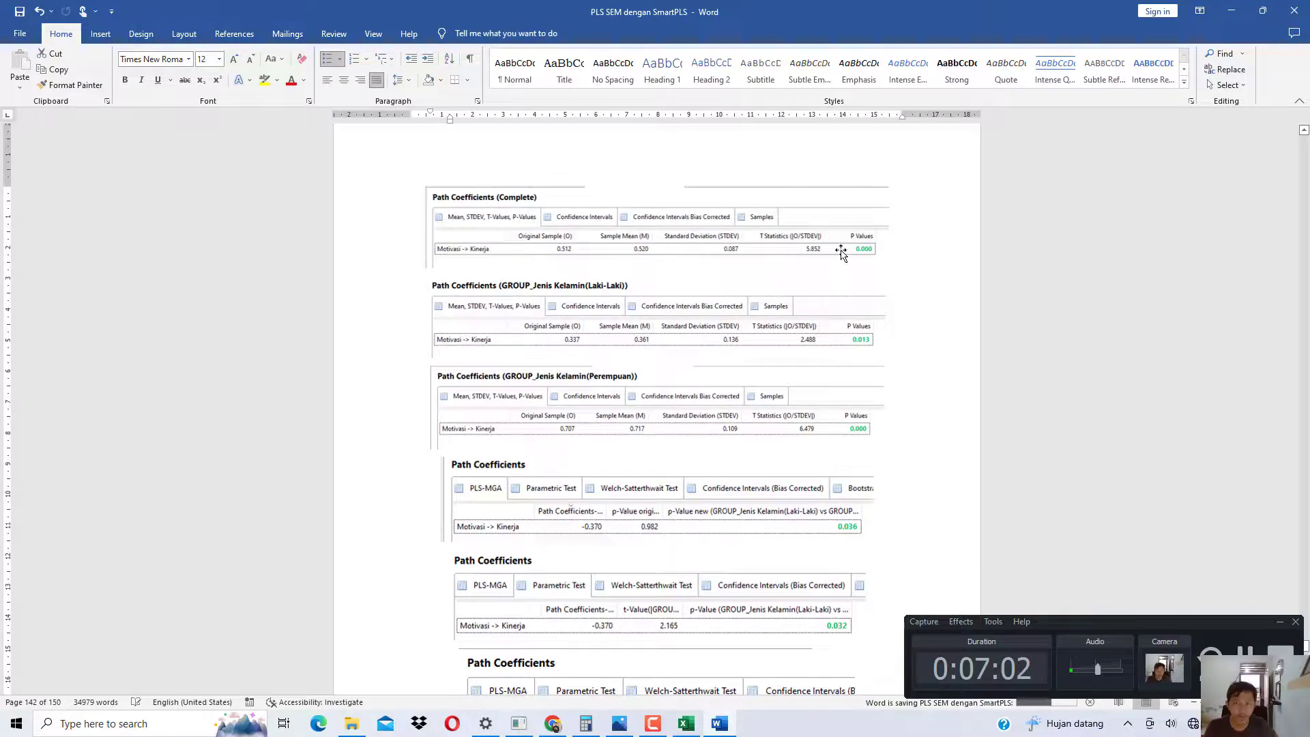
Step: Return to the PDF and highlight the group label "pada laki-laki" in the second interpretation below Gambar 7.5
{"action": "key", "text": "alt+Tab"}
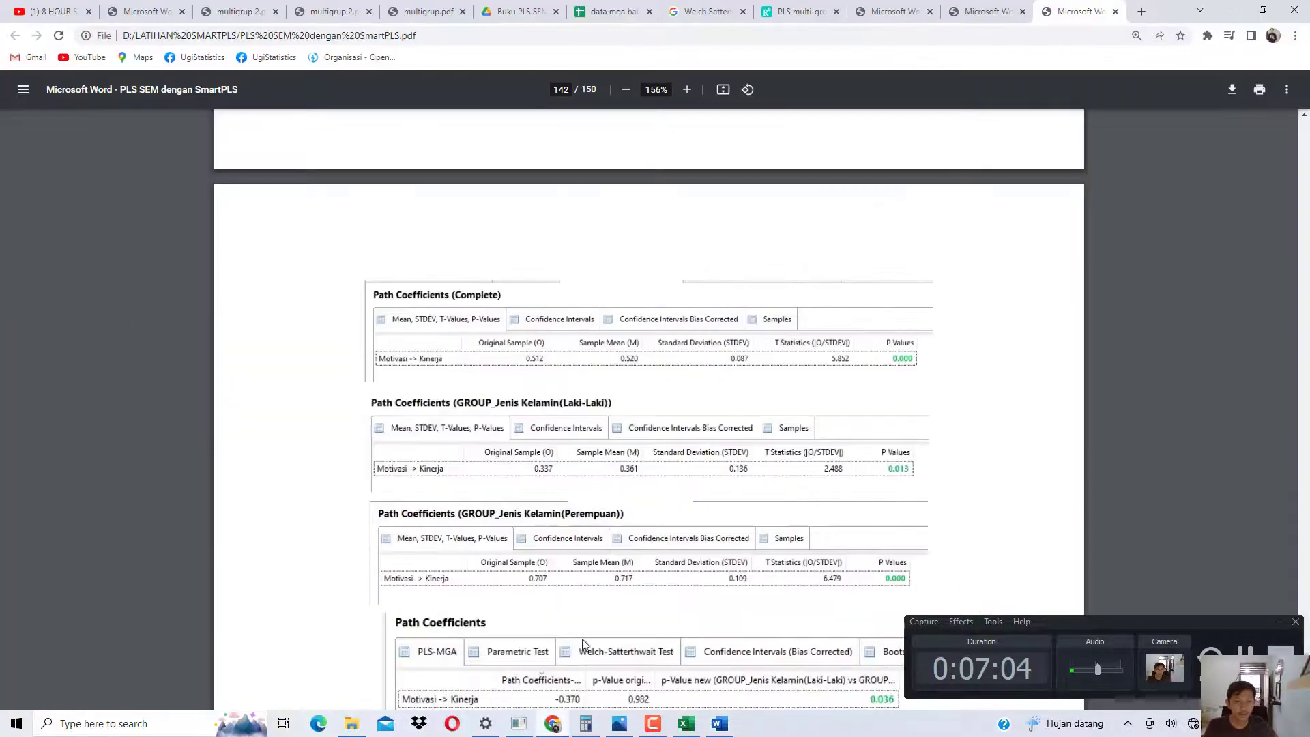
{"action": "scroll", "coordinate": [584, 644], "scroll_direction": "down", "scroll_amount": 10}
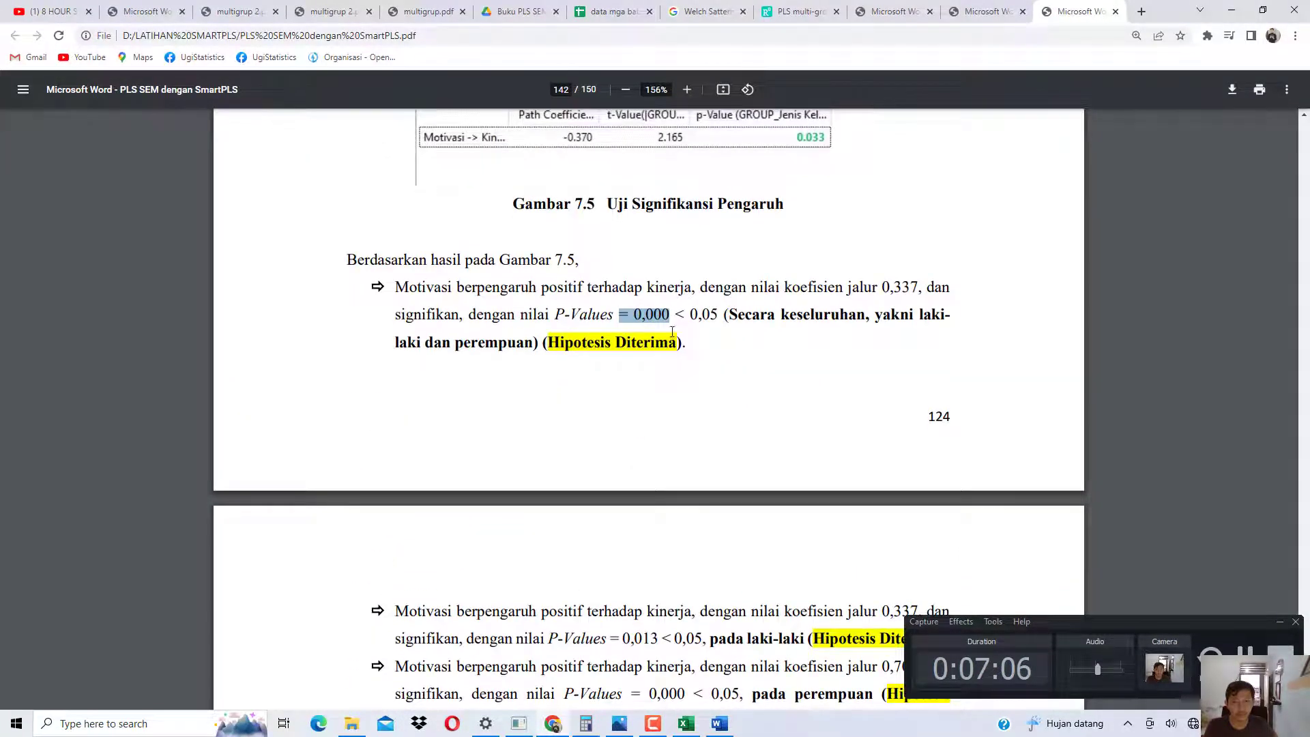
{"action": "scroll", "coordinate": [672, 332], "scroll_direction": "down", "scroll_amount": 3}
{"action": "left_click_drag", "start_coordinate": [722, 438], "coordinate": [809, 436]}
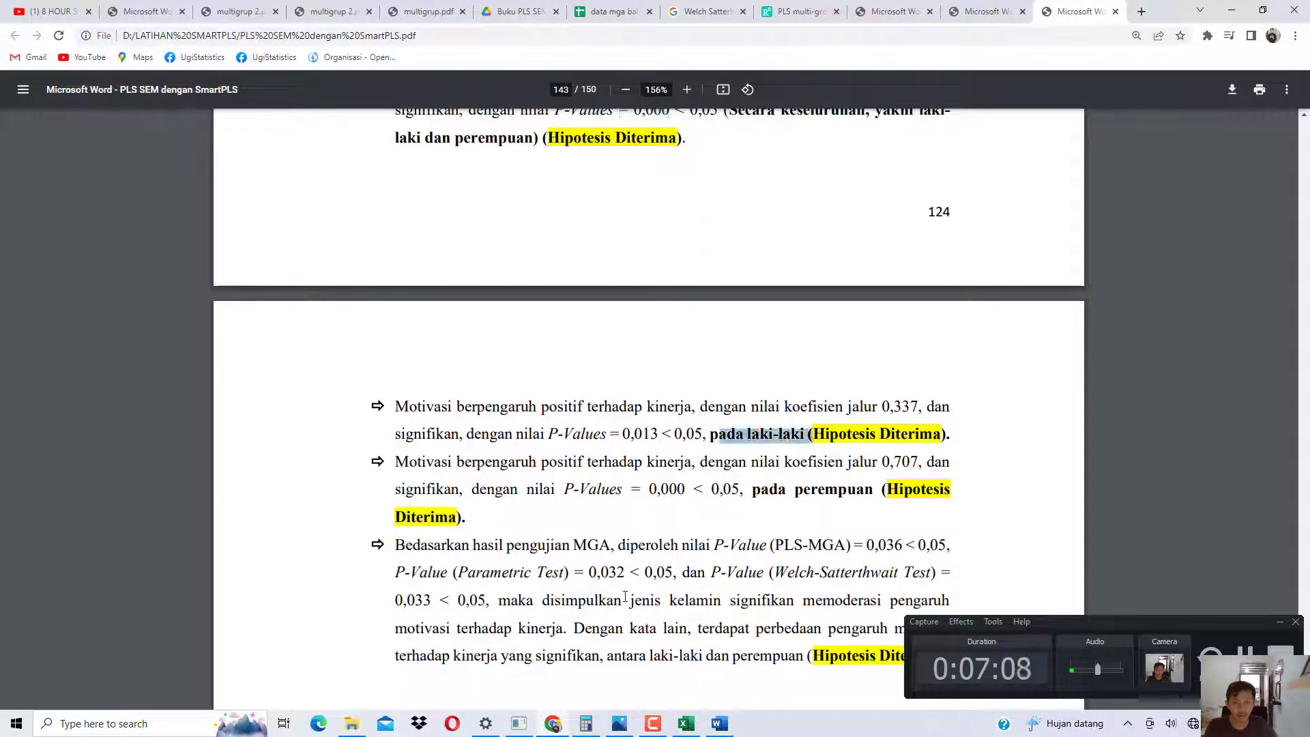
Step: In SmartPLS, display the bootstrapping path coefficients for the Laki-Laki group and widen the path name and Original Sample columns
{"action": "key", "text": "alt+Tab"}
{"action": "left_click", "coordinate": [349, 531]}
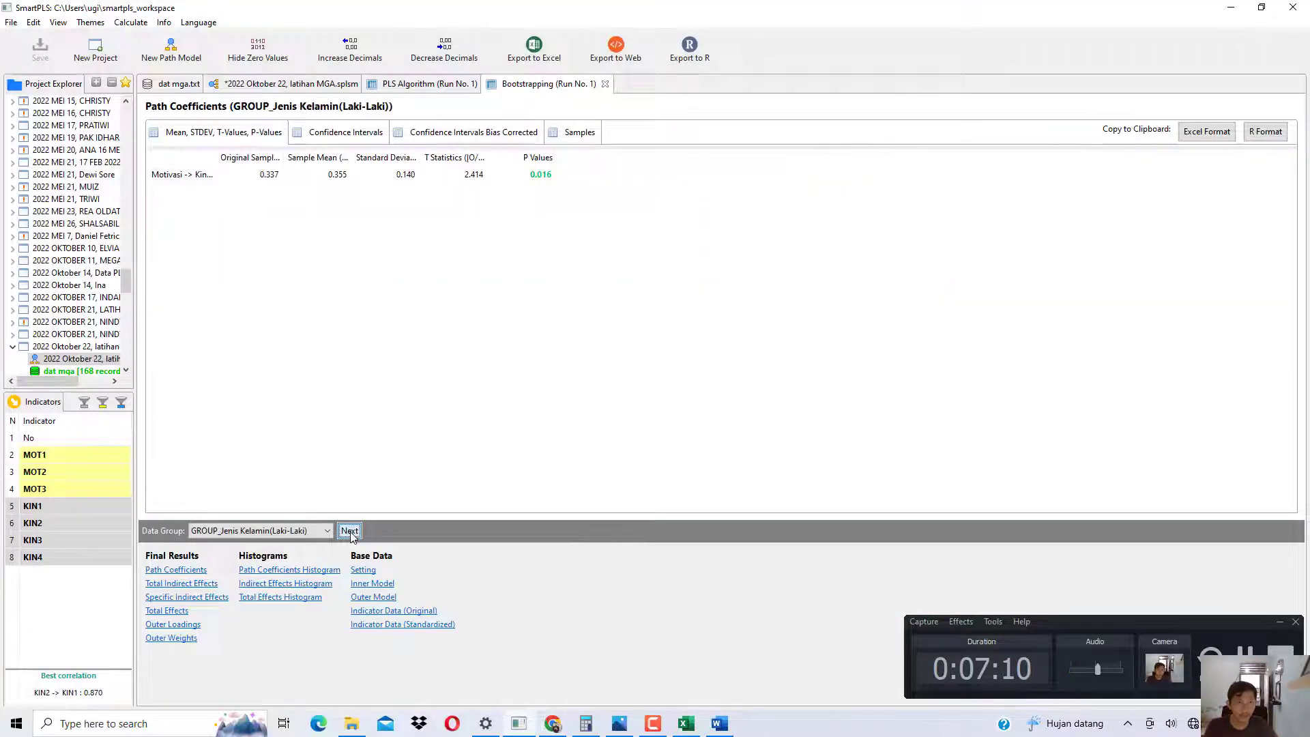
{"action": "left_click_drag", "start_coordinate": [284, 158], "coordinate": [334, 161]}
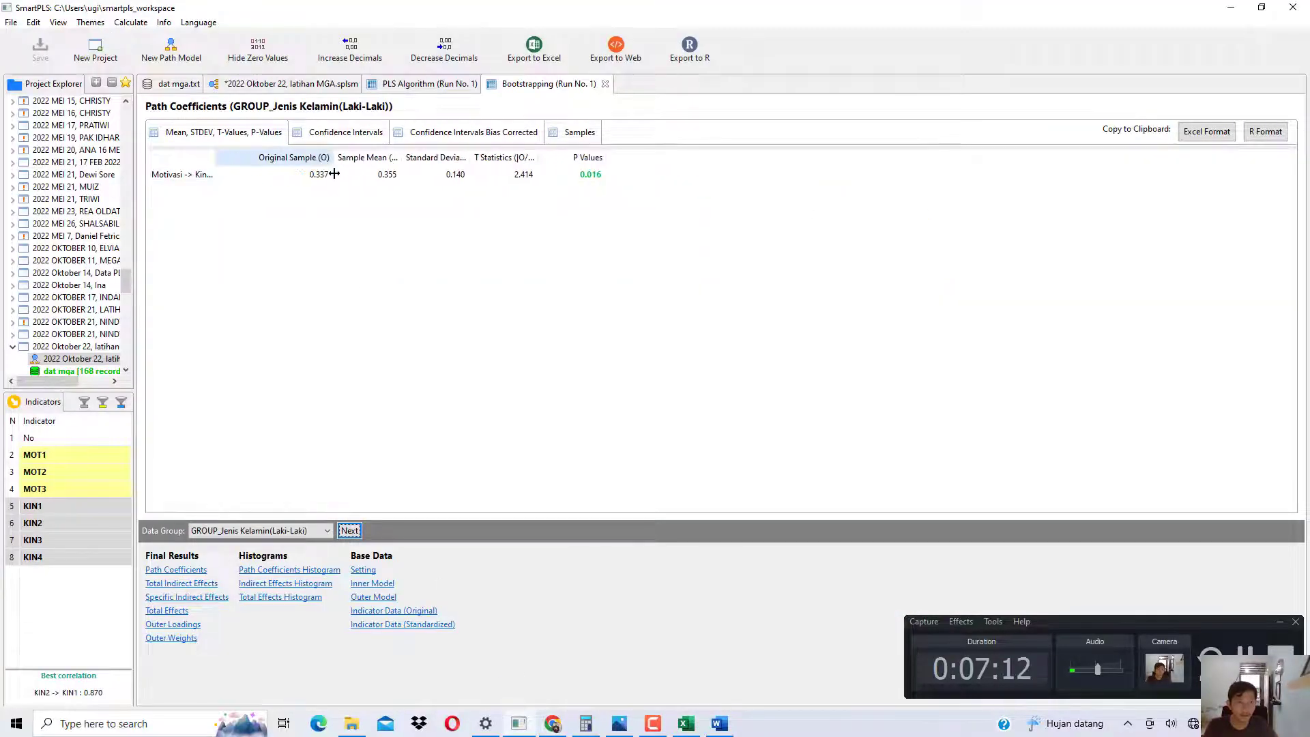
{"action": "left_click", "coordinate": [333, 172]}
{"action": "left_click_drag", "start_coordinate": [214, 157], "coordinate": [301, 170]}
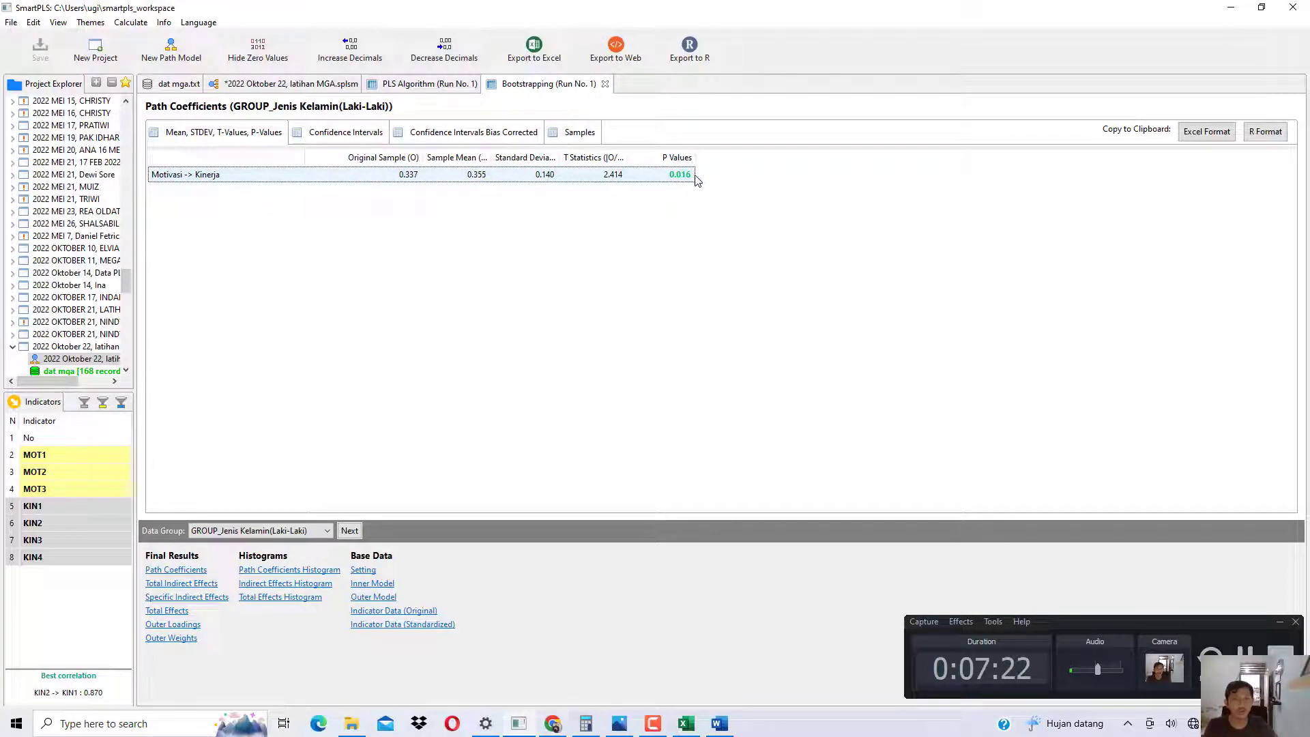
Step: Back in the PDF, examine the laki-laki interpretation, highlighting its path coefficient, P-Values figure and hypothesis conclusion
{"action": "left_click", "coordinate": [555, 724]}
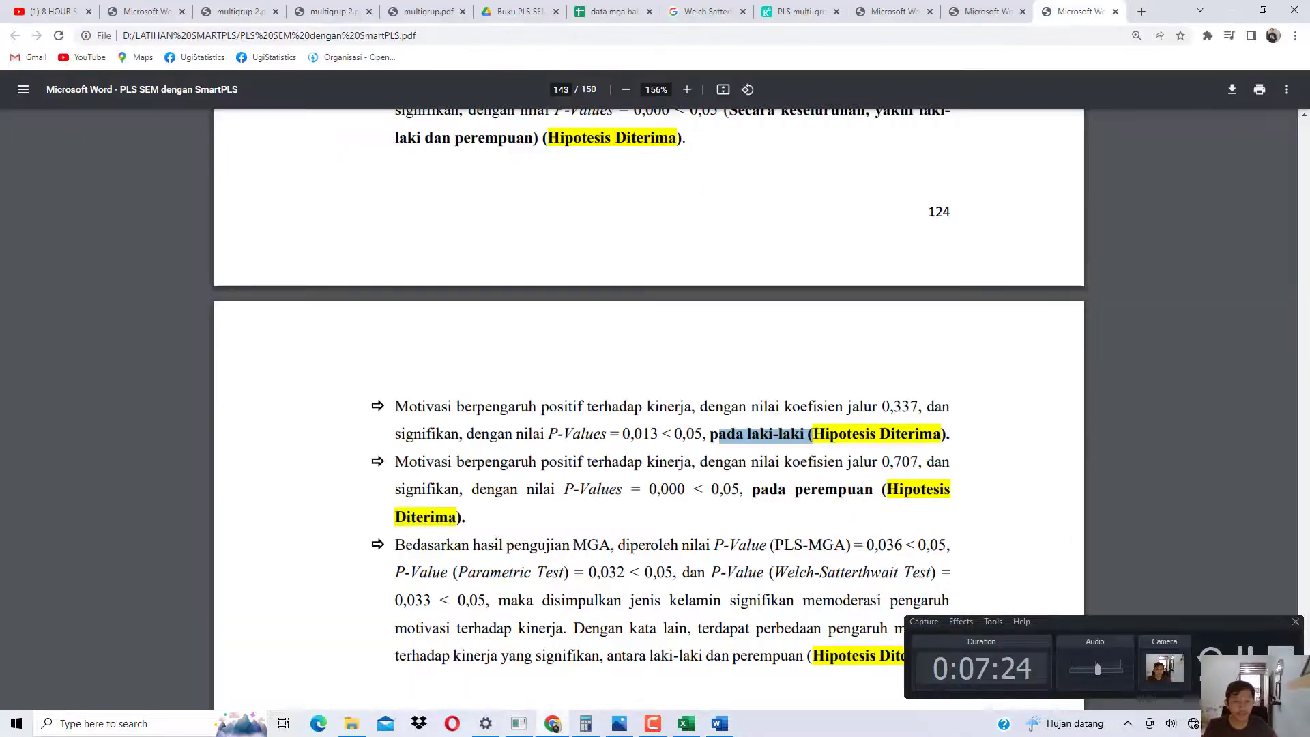
{"action": "left_click_drag", "start_coordinate": [454, 463], "coordinate": [890, 465]}
{"action": "scroll", "coordinate": [789, 476], "scroll_direction": "up", "scroll_amount": 1}
{"action": "scroll", "coordinate": [789, 475], "scroll_direction": "up", "scroll_amount": 2}
{"action": "left_click", "coordinate": [790, 476]}
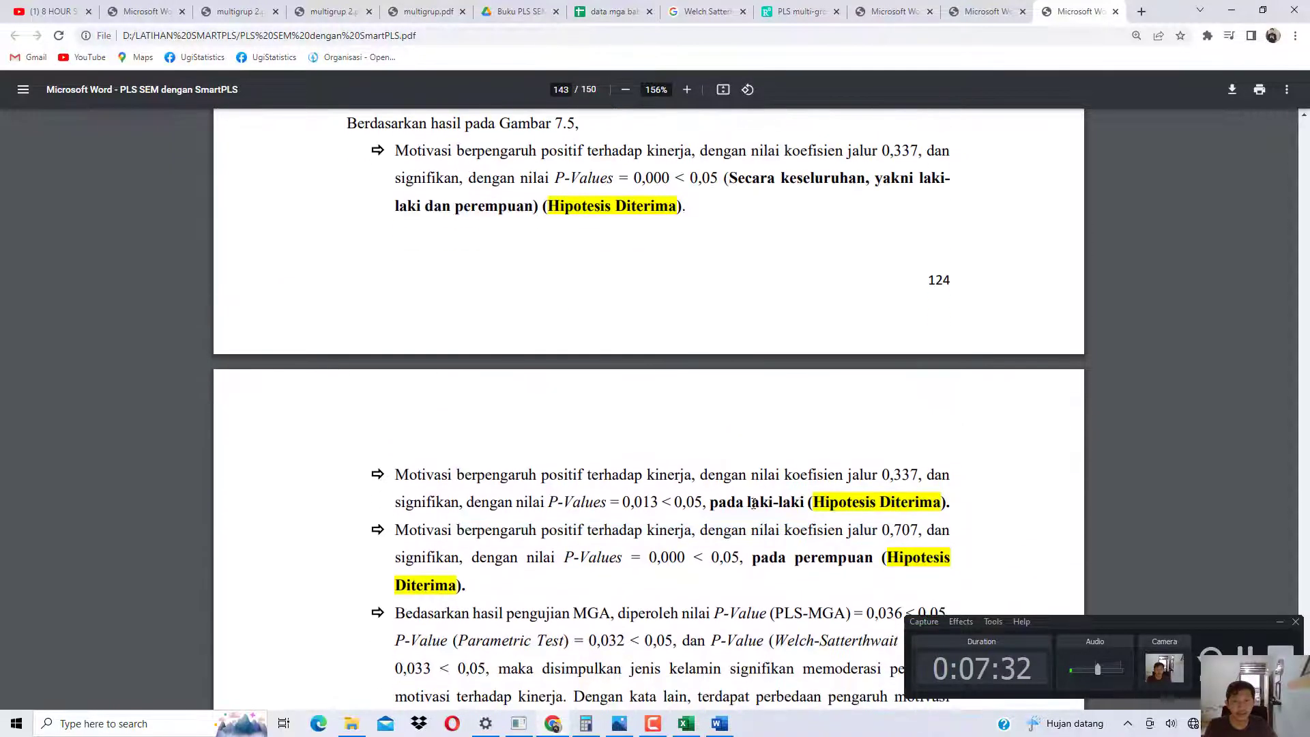
{"action": "left_click_drag", "start_coordinate": [884, 471], "coordinate": [946, 476]}
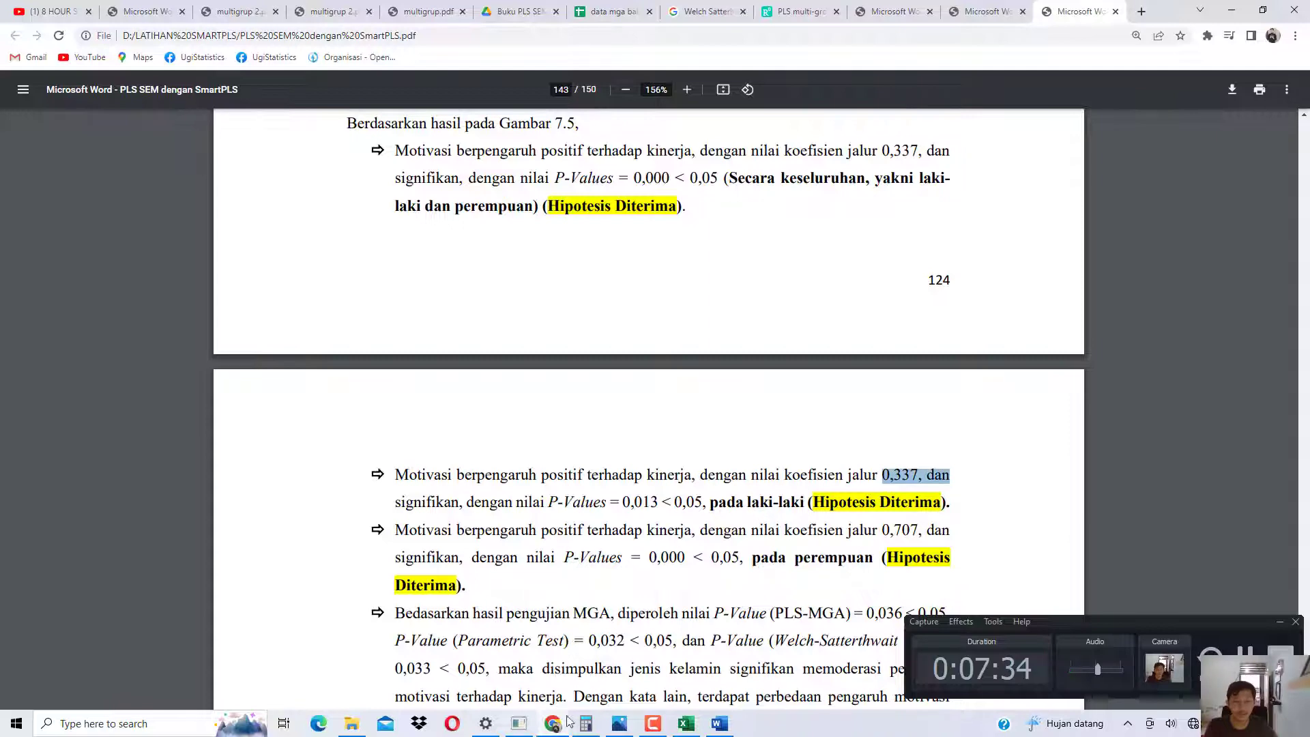
{"action": "left_click", "coordinate": [524, 723]}
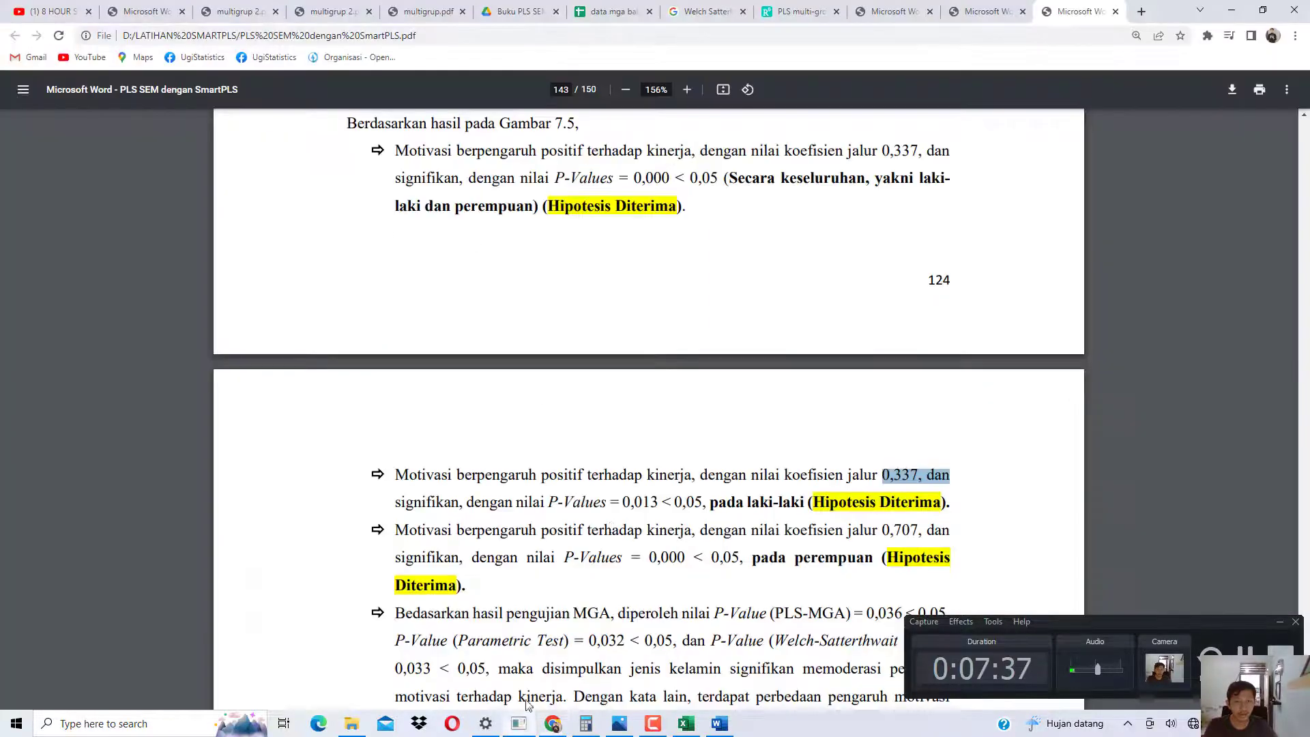
{"action": "left_click", "coordinate": [553, 723]}
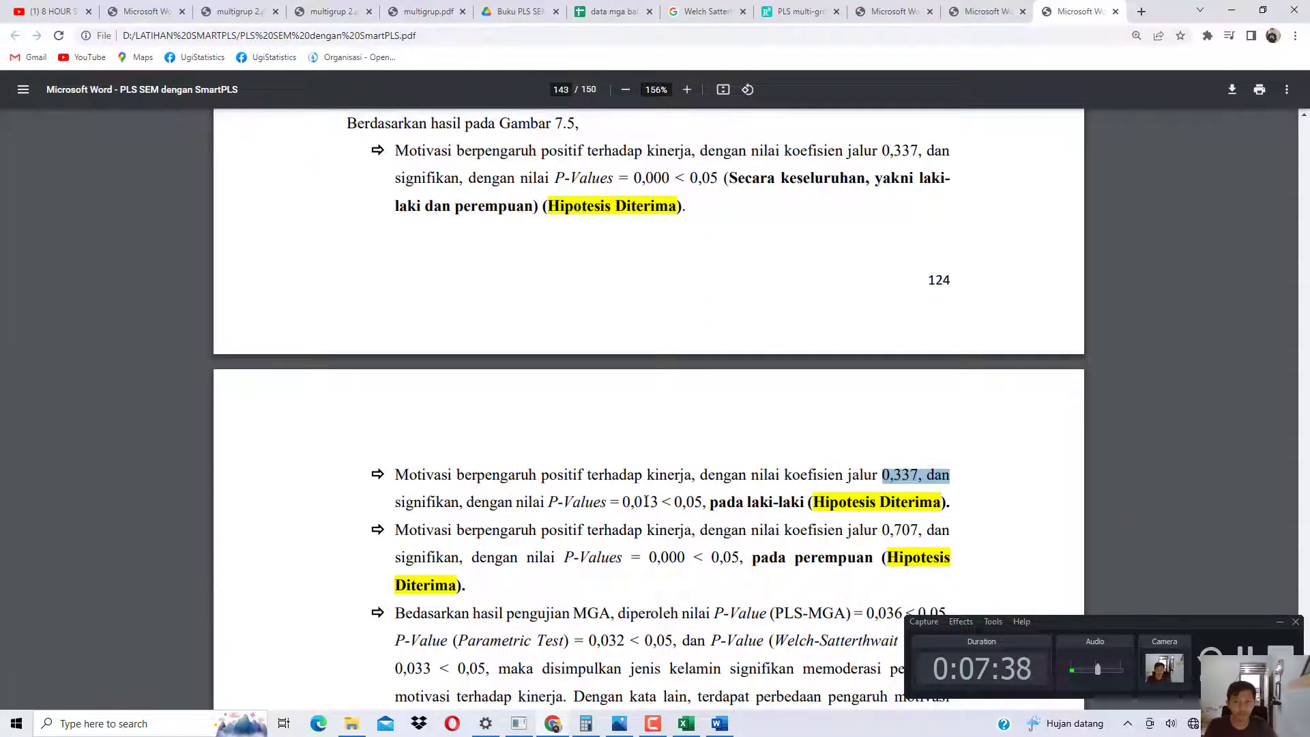
{"action": "double_click", "coordinate": [646, 502]}
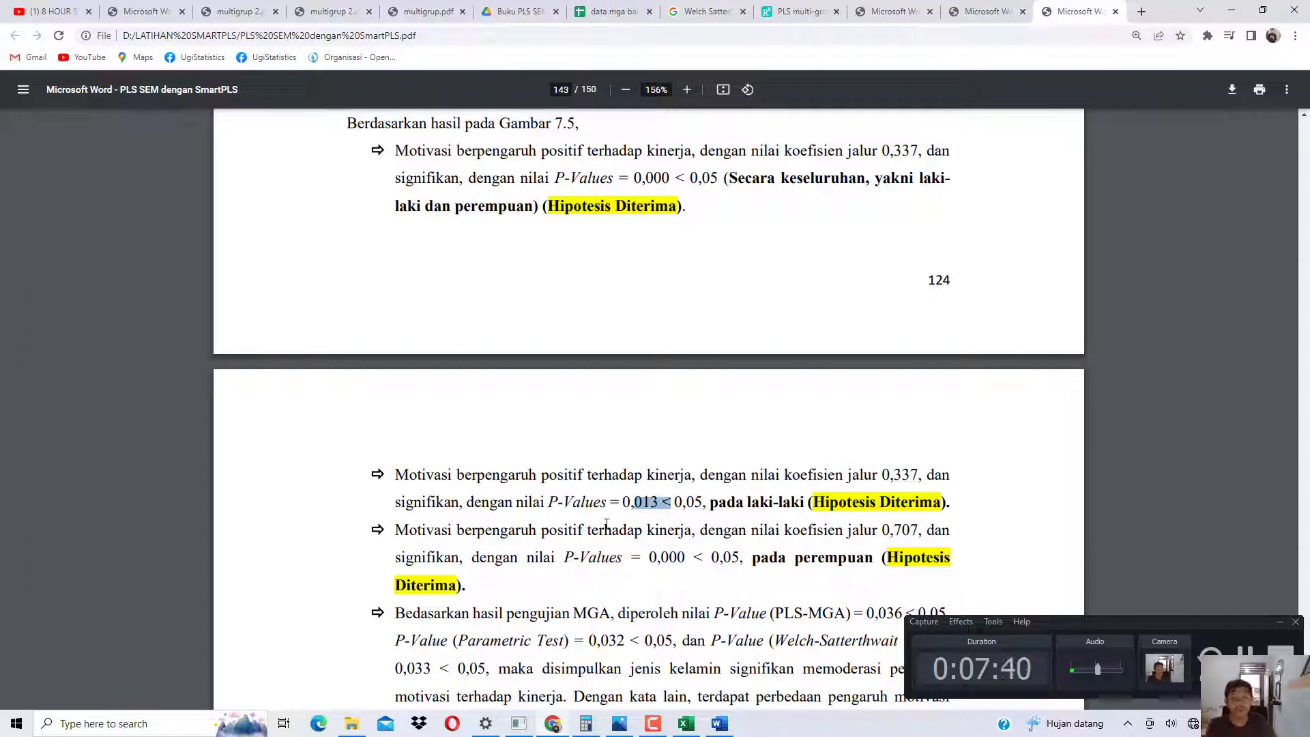
{"action": "scroll", "coordinate": [562, 508], "scroll_direction": "down", "scroll_amount": 1}
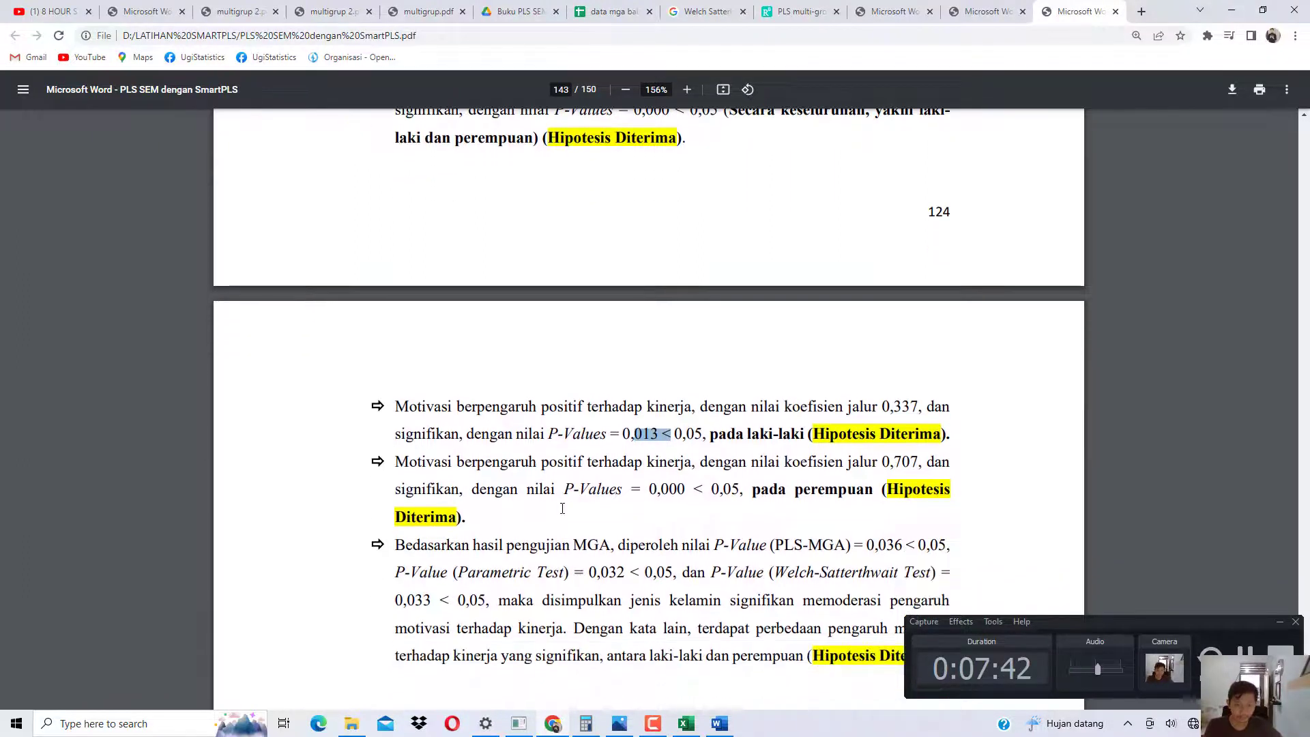
{"action": "left_click_drag", "start_coordinate": [759, 435], "coordinate": [902, 435]}
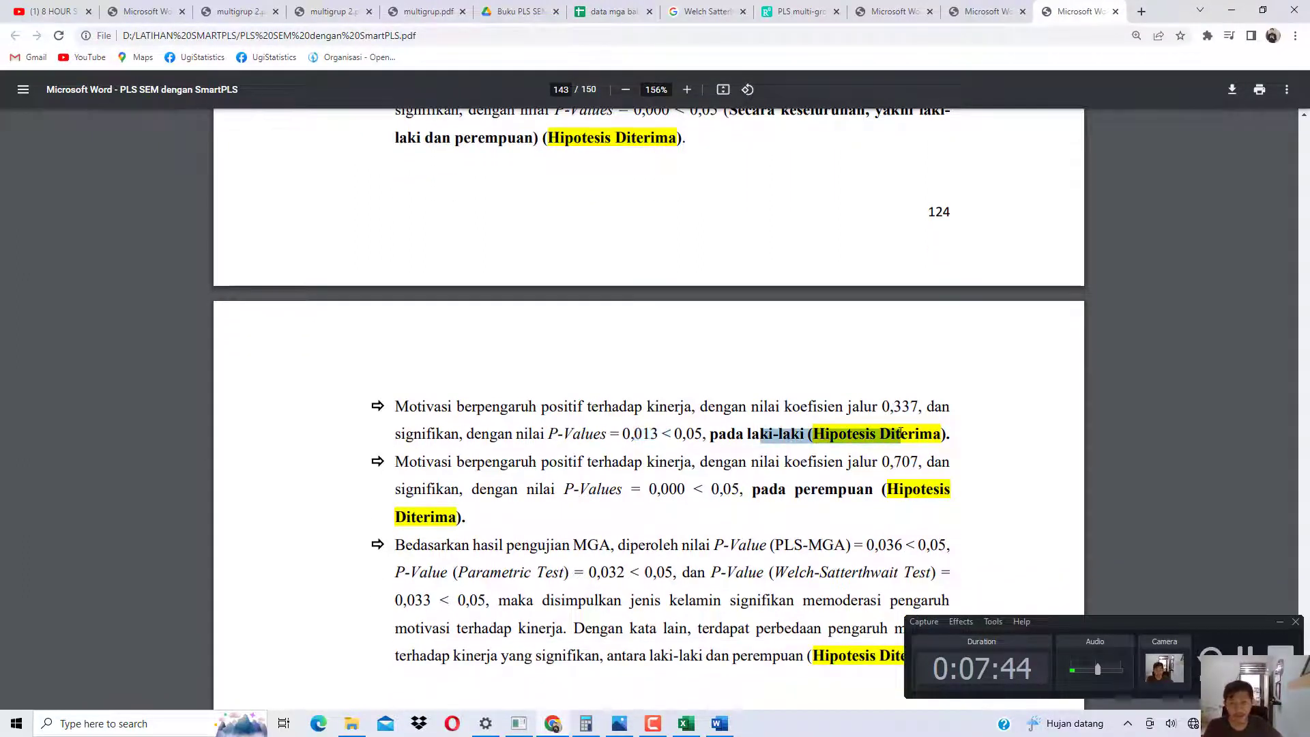
Step: Highlight the perempuan interpretation in the PDF and check it against the Perempuan group's bootstrapping path coefficients in SmartPLS
{"action": "scroll", "coordinate": [775, 438], "scroll_direction": "down", "scroll_amount": 2}
{"action": "left_click_drag", "start_coordinate": [794, 353], "coordinate": [769, 367]}
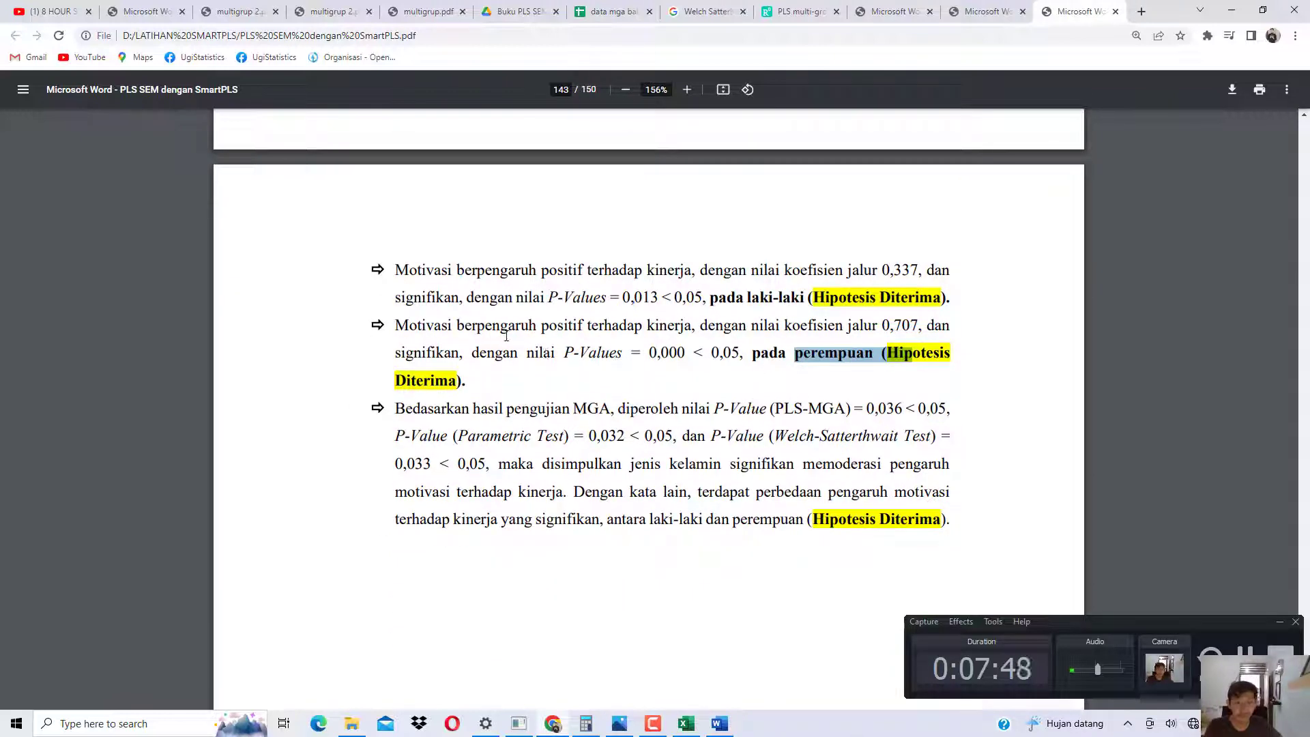
{"action": "left_click_drag", "start_coordinate": [491, 325], "coordinate": [910, 325]}
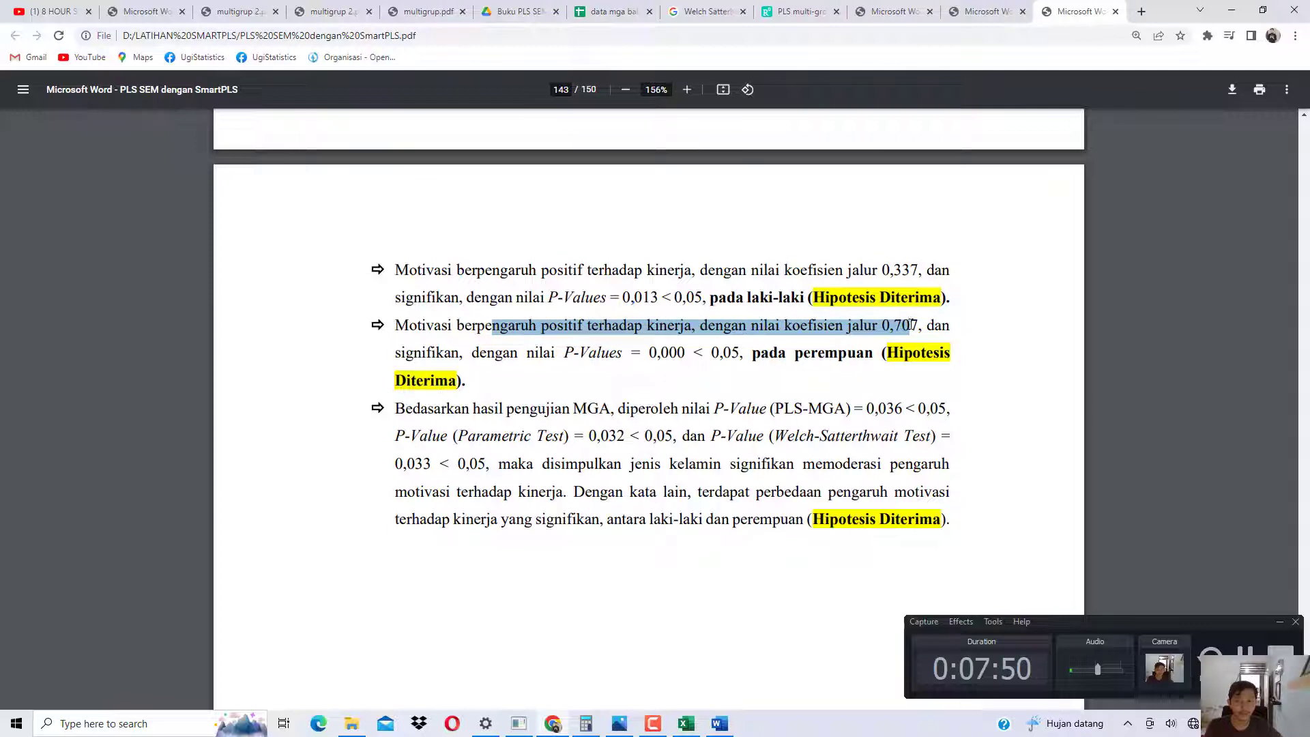
{"action": "left_click", "coordinate": [520, 723]}
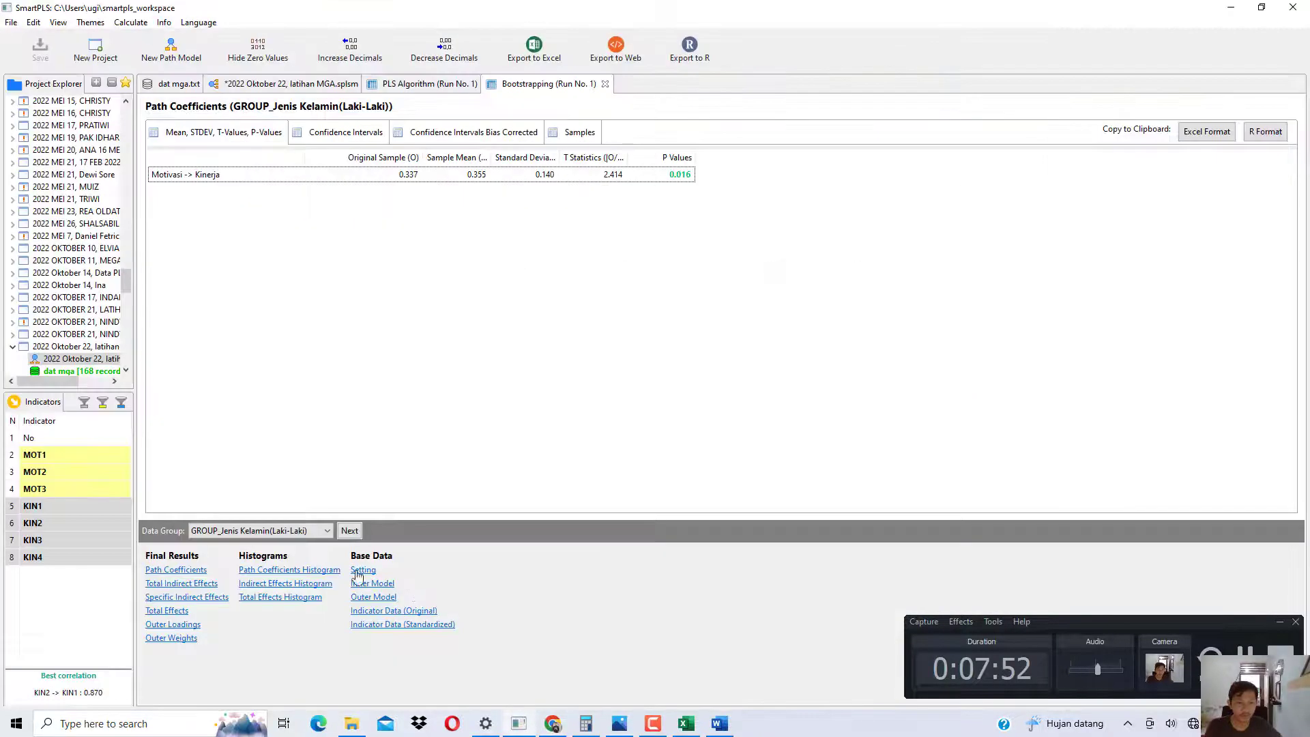
{"action": "left_click", "coordinate": [349, 530]}
{"action": "left_click", "coordinate": [269, 175]}
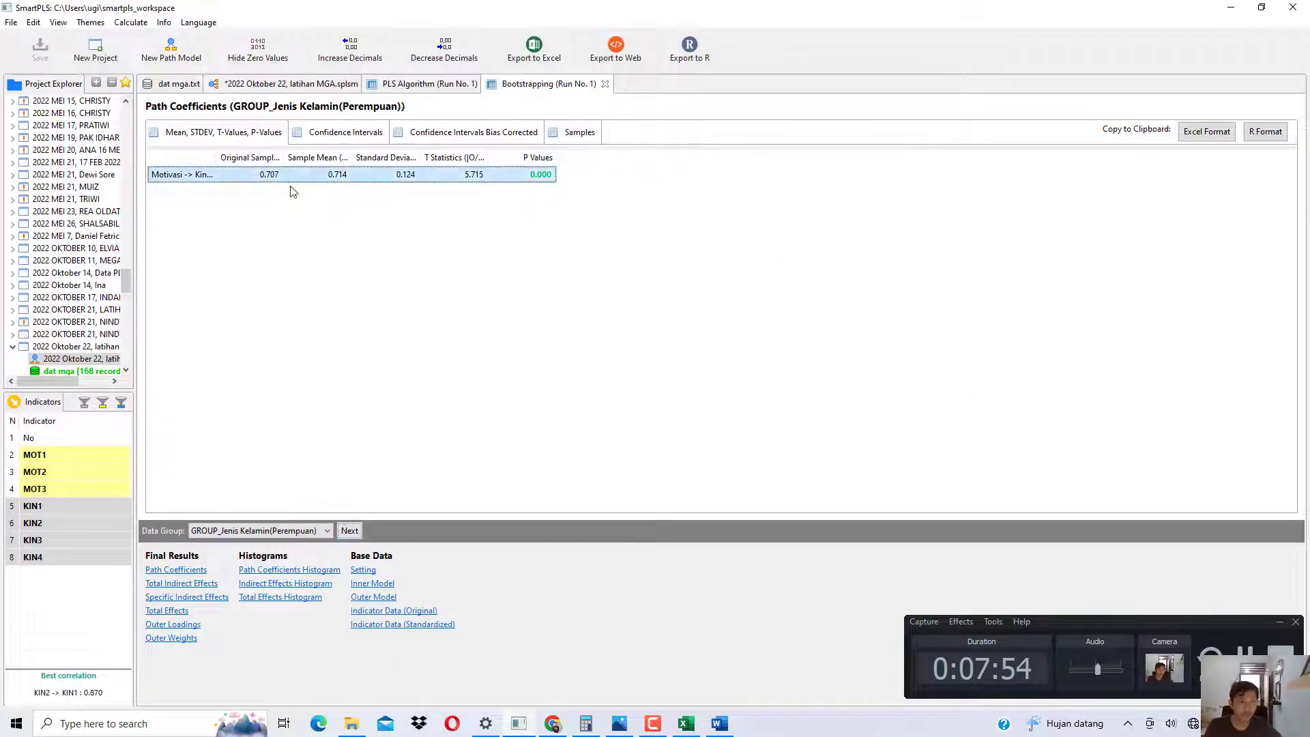
Step: Return to the PDF and compare the path coefficients in the laki-laki and perempuan interpretations by highlighting each
{"action": "key", "text": "alt+Tab"}
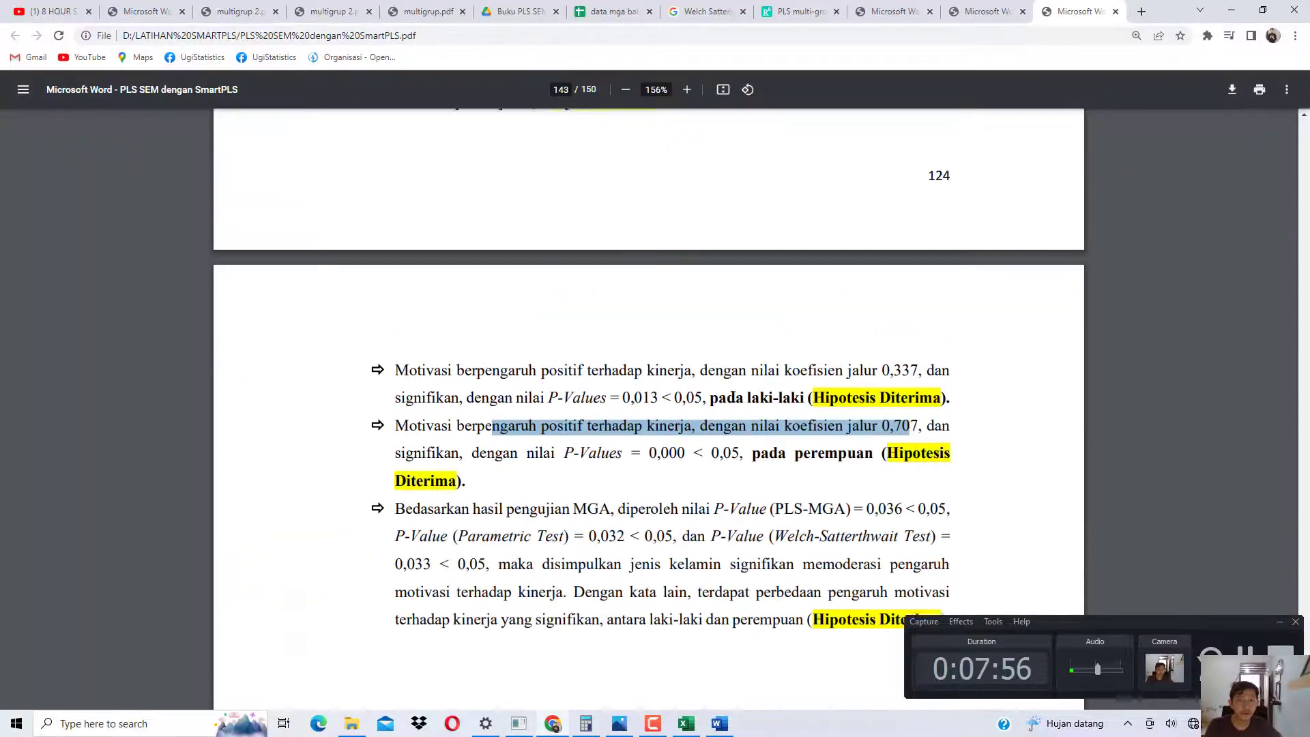
{"action": "scroll", "coordinate": [732, 396], "scroll_direction": "up", "scroll_amount": 2}
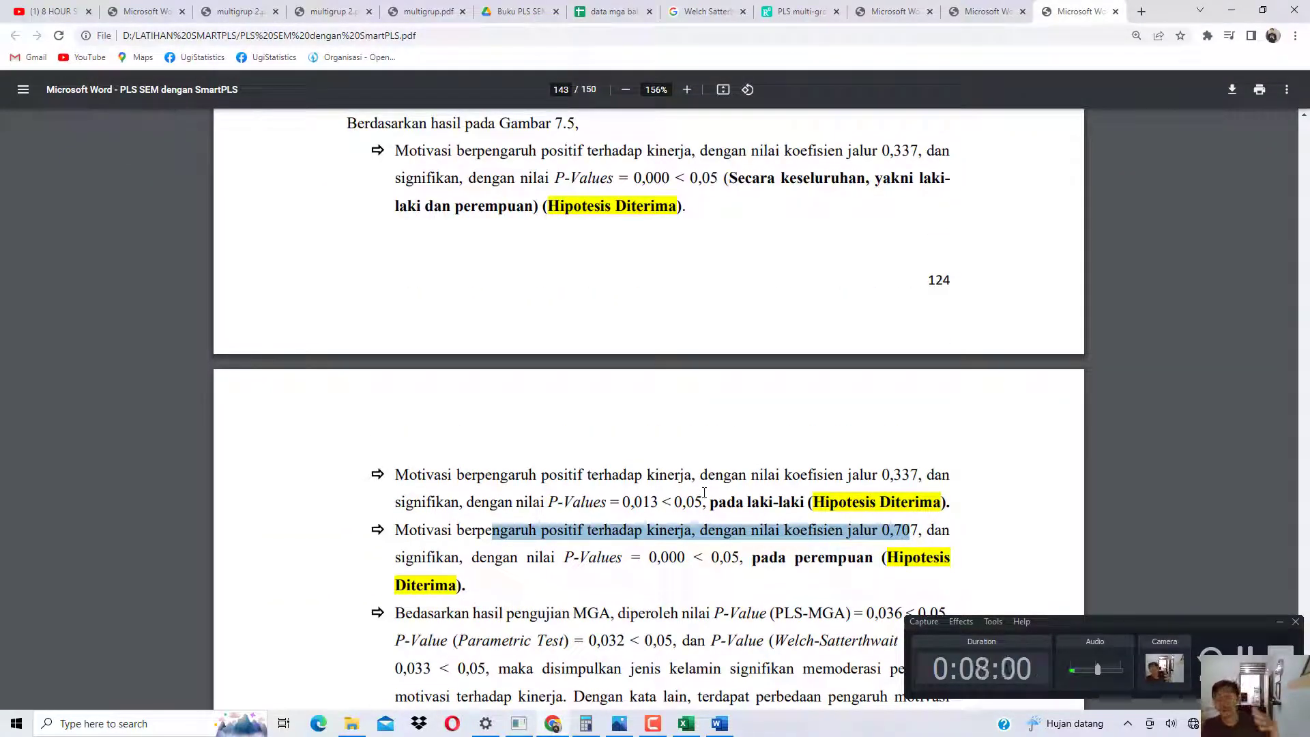
{"action": "left_click", "coordinate": [673, 531]}
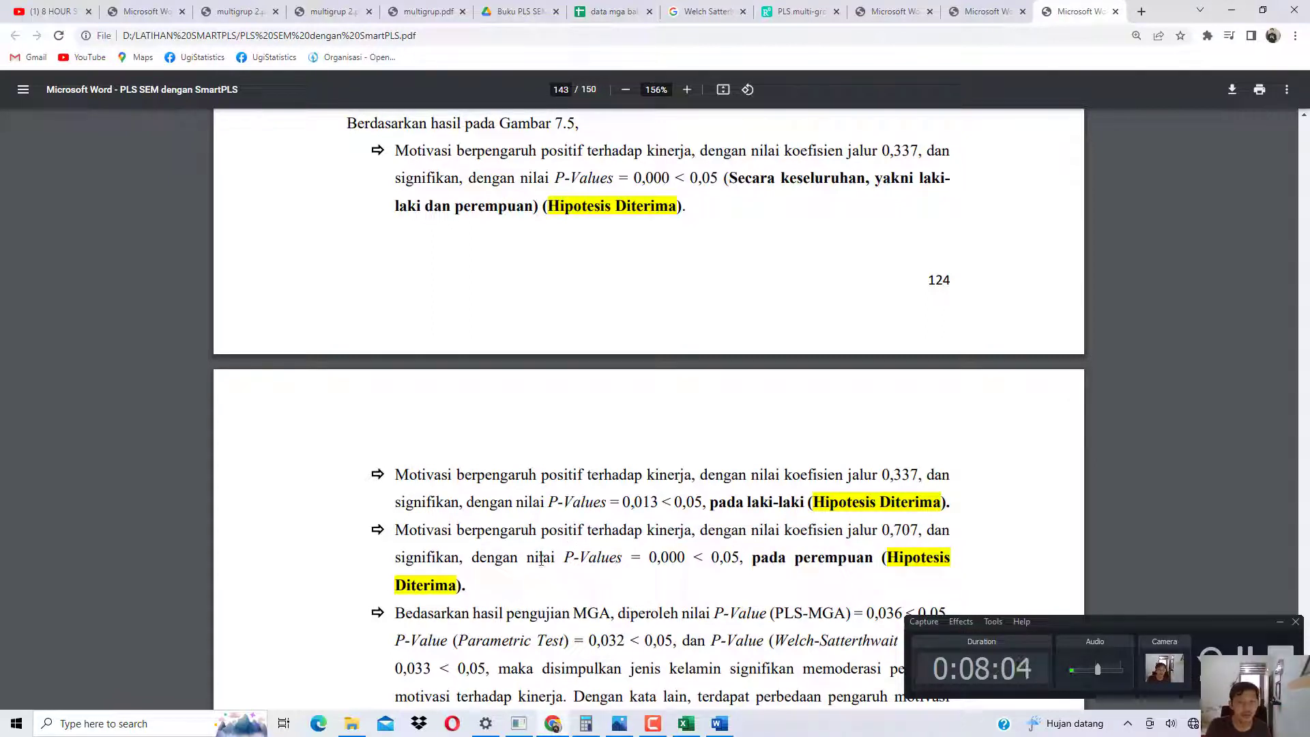
{"action": "left_click_drag", "start_coordinate": [804, 558], "coordinate": [811, 560]}
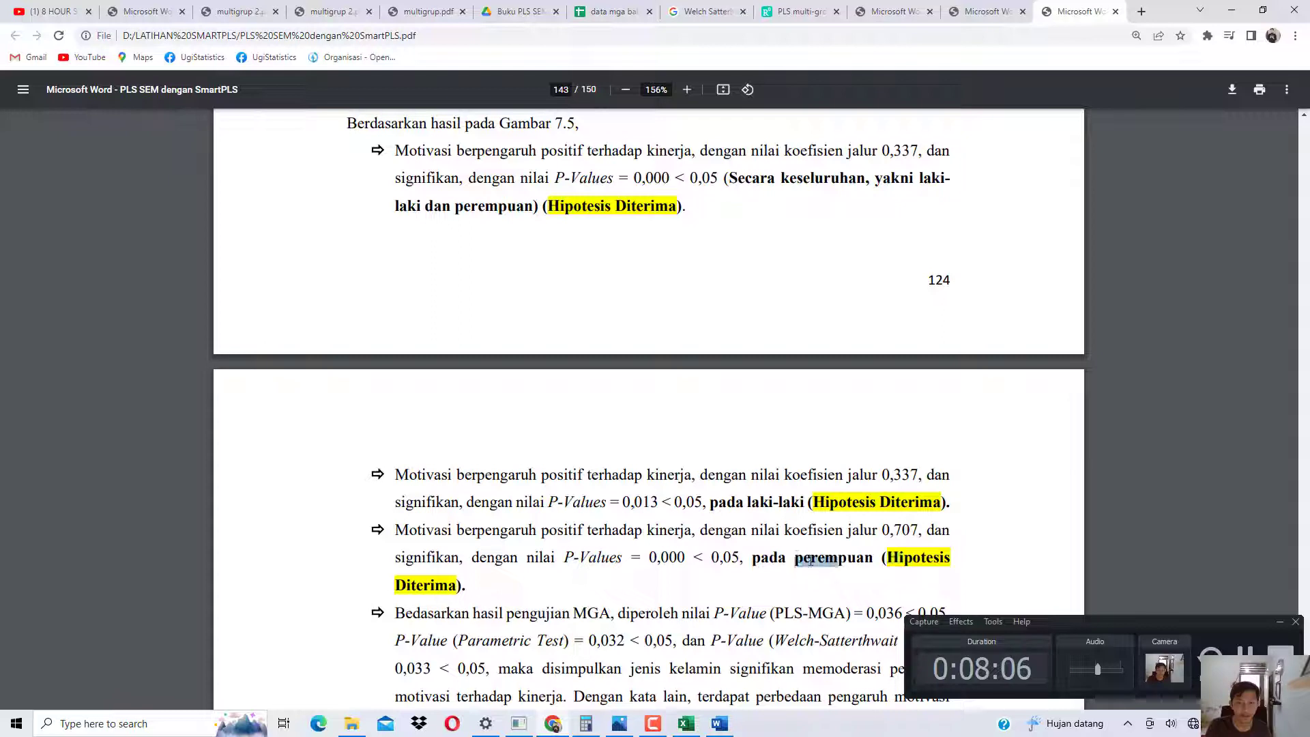
{"action": "left_click_drag", "start_coordinate": [543, 530], "coordinate": [913, 532]}
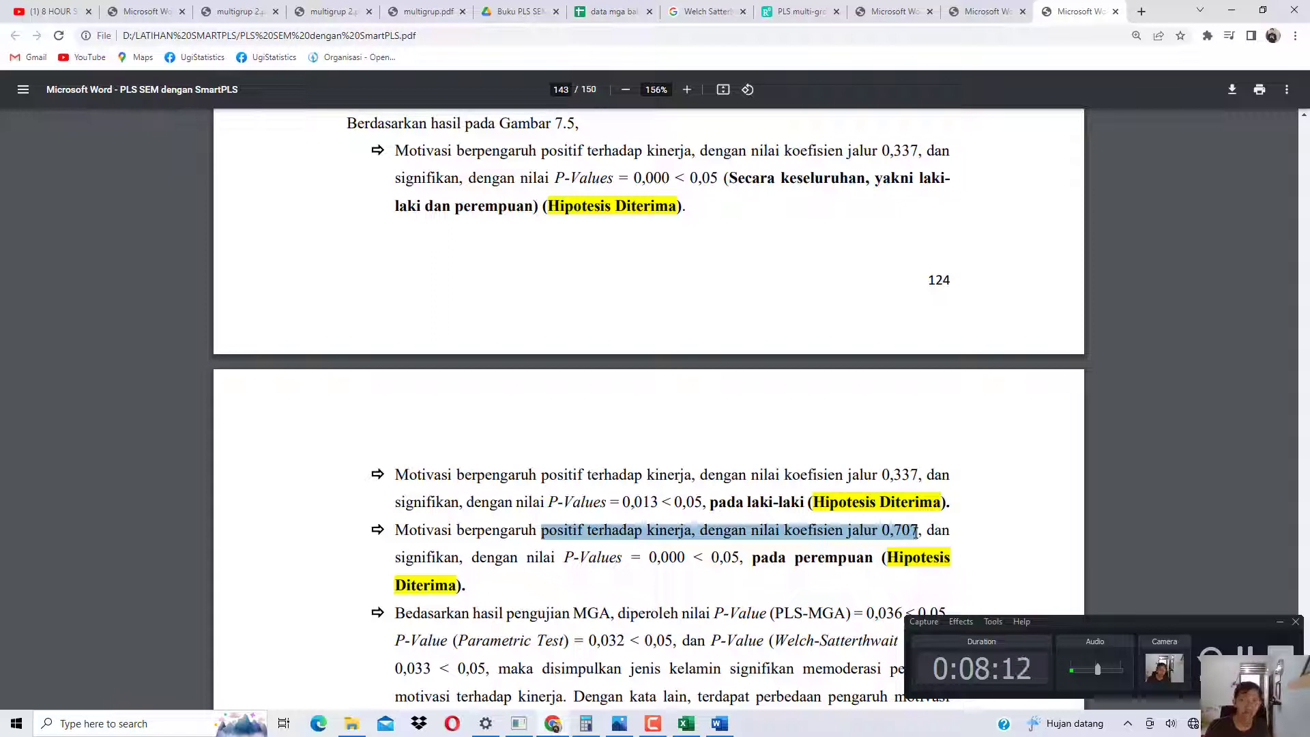
{"action": "left_click_drag", "start_coordinate": [872, 476], "coordinate": [917, 476]}
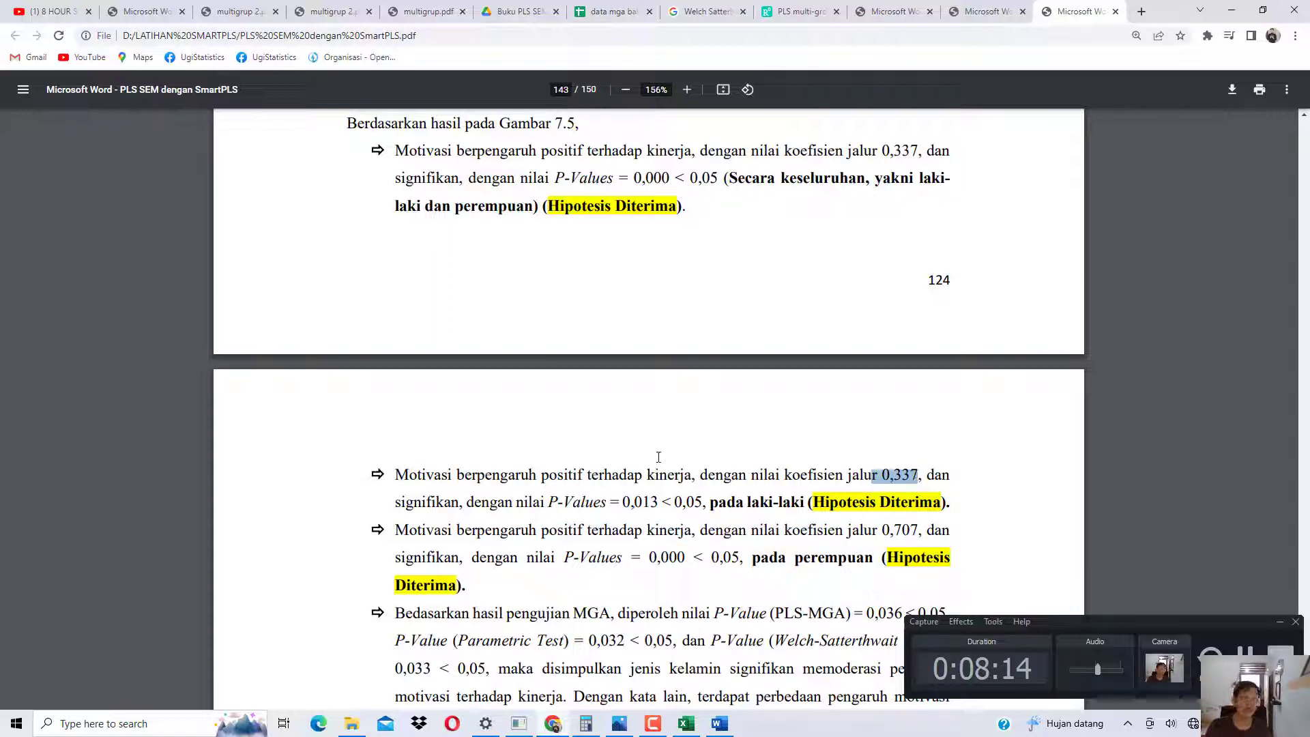
{"action": "left_click", "coordinate": [800, 513]}
{"action": "left_click_drag", "start_coordinate": [873, 530], "coordinate": [913, 527]}
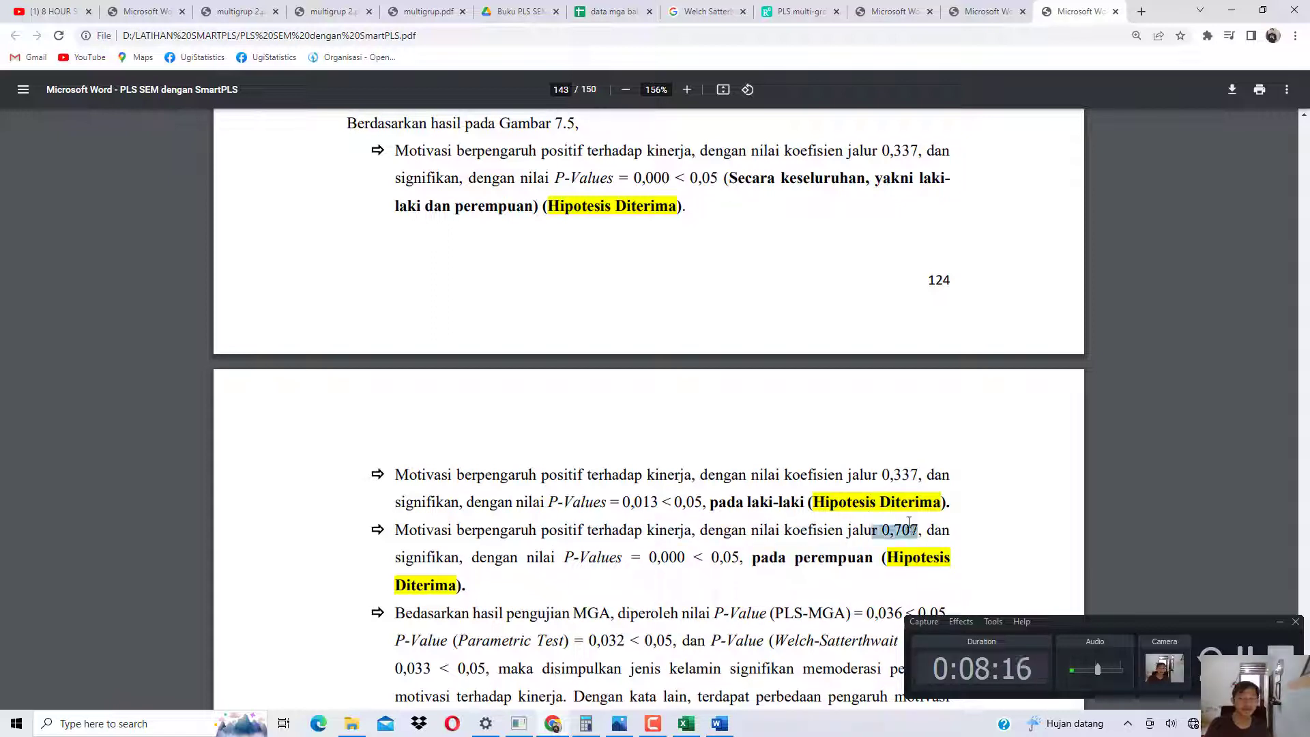
{"action": "left_click_drag", "start_coordinate": [882, 475], "coordinate": [921, 475]}
{"action": "left_click", "coordinate": [891, 530]}
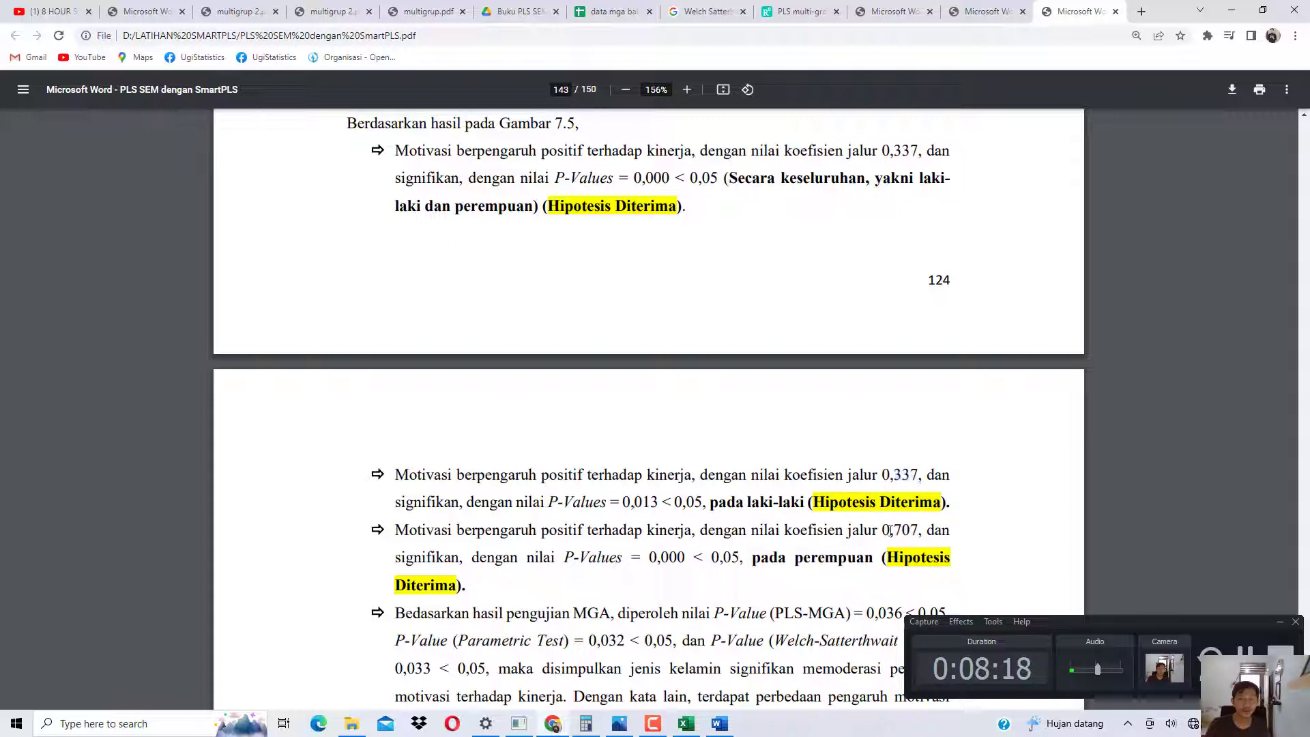
{"action": "left_click_drag", "start_coordinate": [872, 530], "coordinate": [918, 531]}
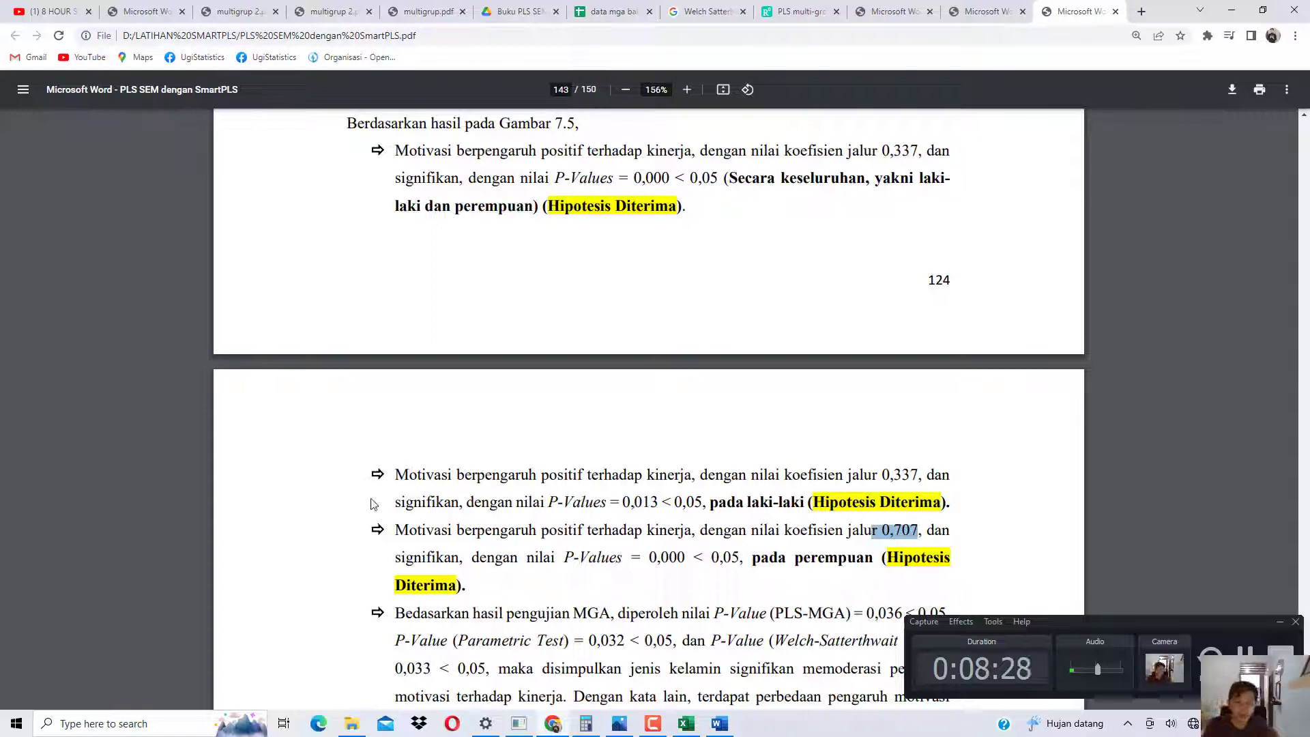
Step: Highlight the MGA interpretation in the PDF, and in SmartPLS run a Multi-Group Analysis with Laki-Laki as group A and Perempuan as group B
{"action": "scroll", "coordinate": [430, 454], "scroll_direction": "down", "scroll_amount": 2}
{"action": "left_click_drag", "start_coordinate": [428, 478], "coordinate": [614, 477]}
{"action": "left_click", "coordinate": [520, 722]}
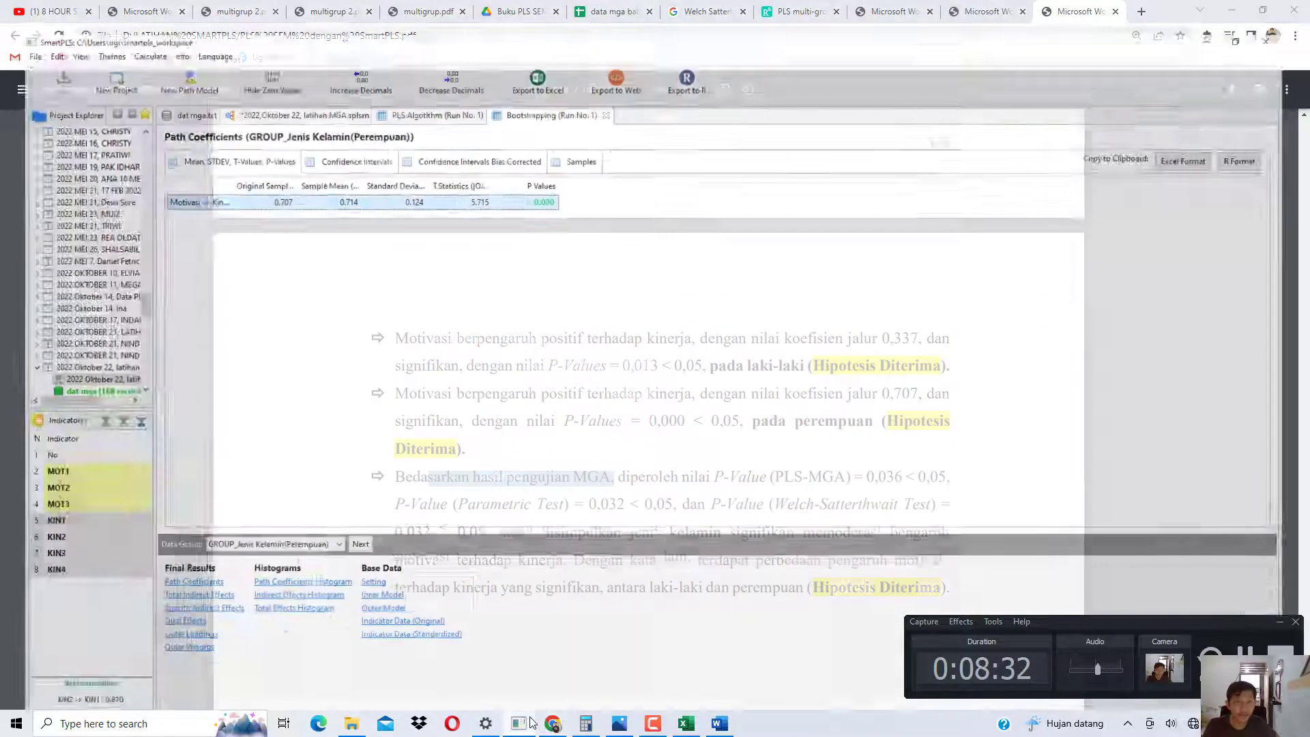
{"action": "left_click", "coordinate": [280, 84]}
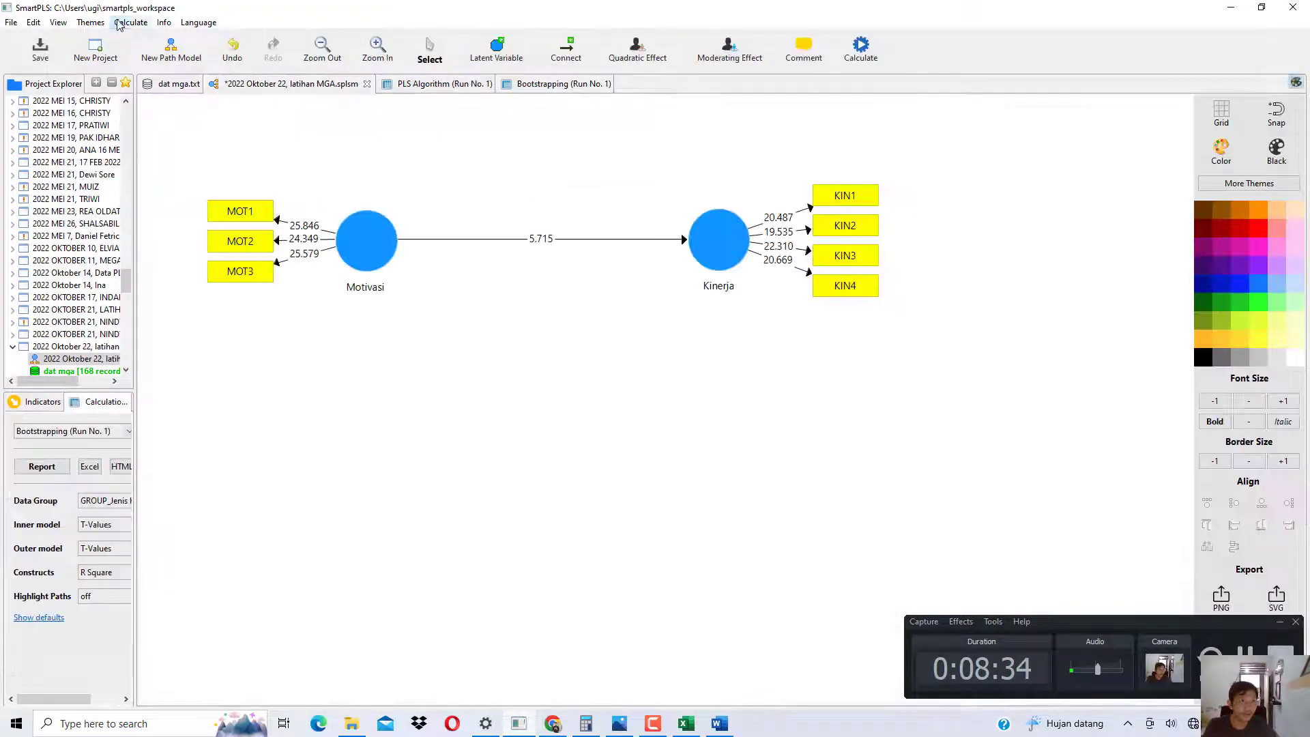
{"action": "left_click", "coordinate": [130, 22]}
{"action": "left_click", "coordinate": [183, 158]}
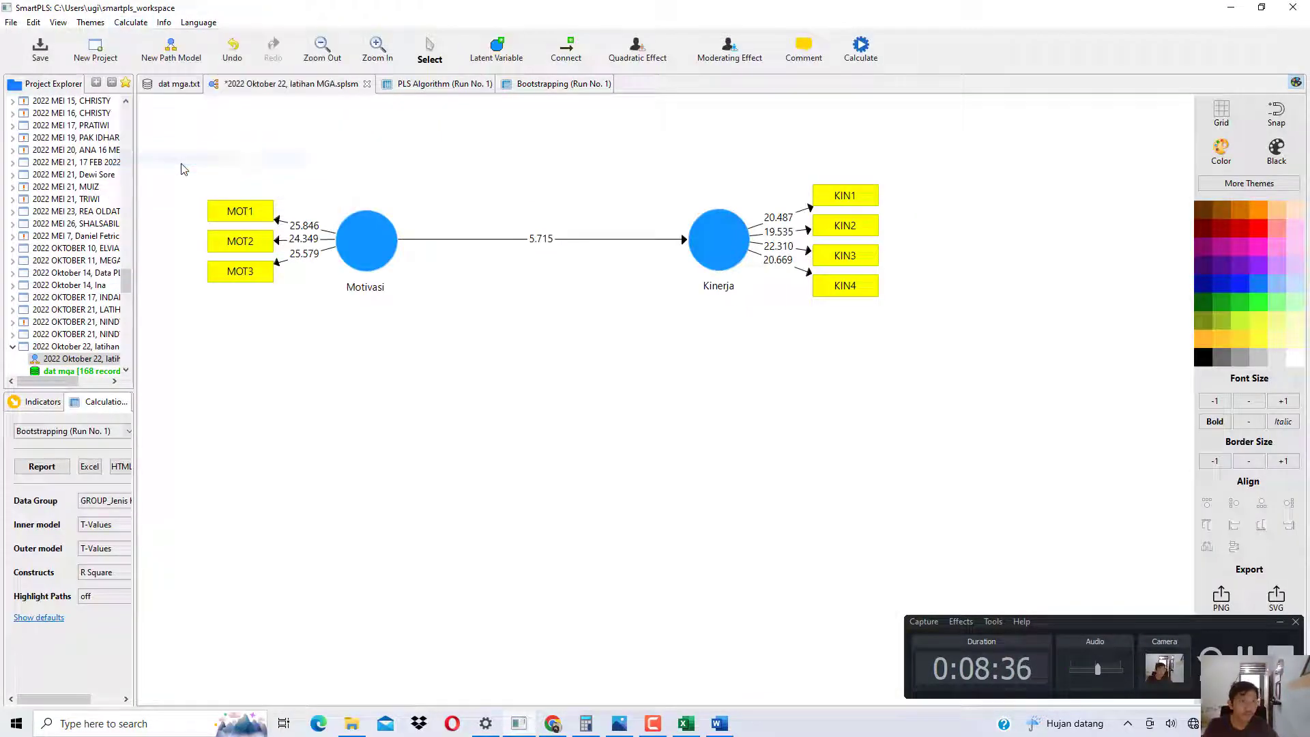
{"action": "left_click", "coordinate": [279, 238]}
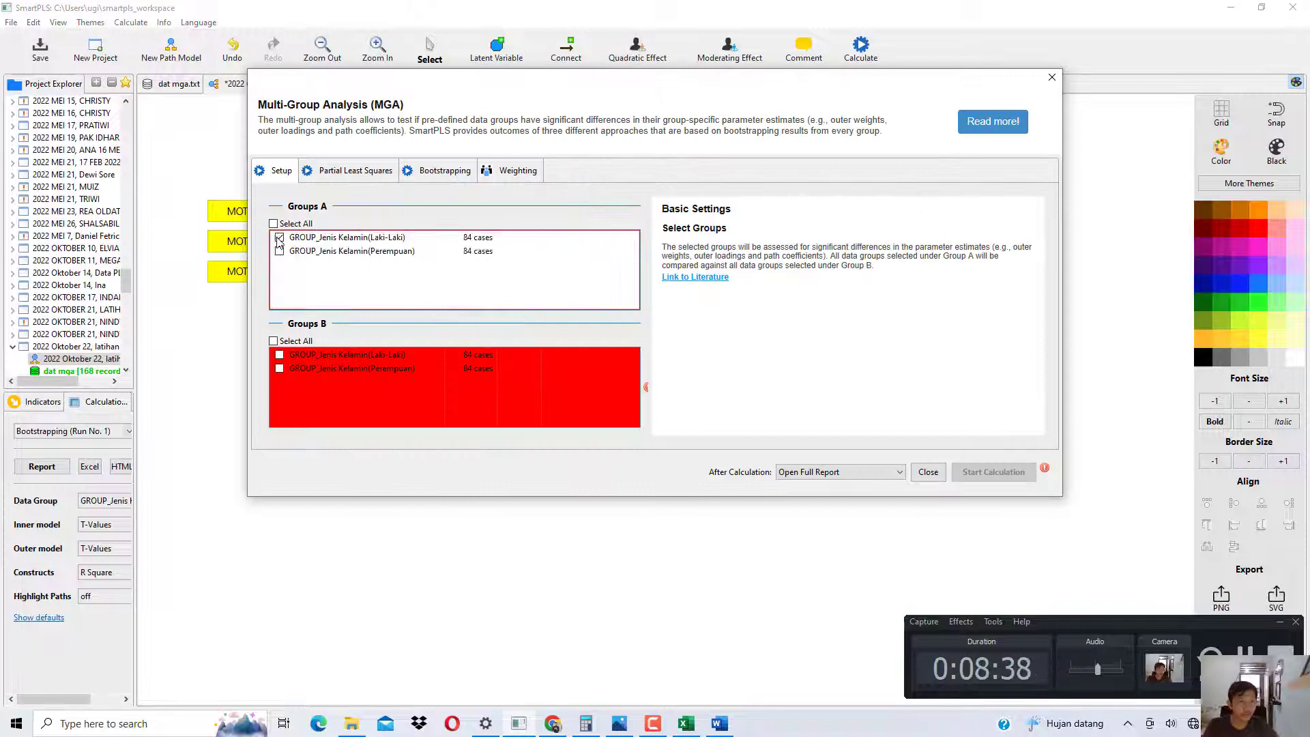
{"action": "left_click", "coordinate": [279, 368]}
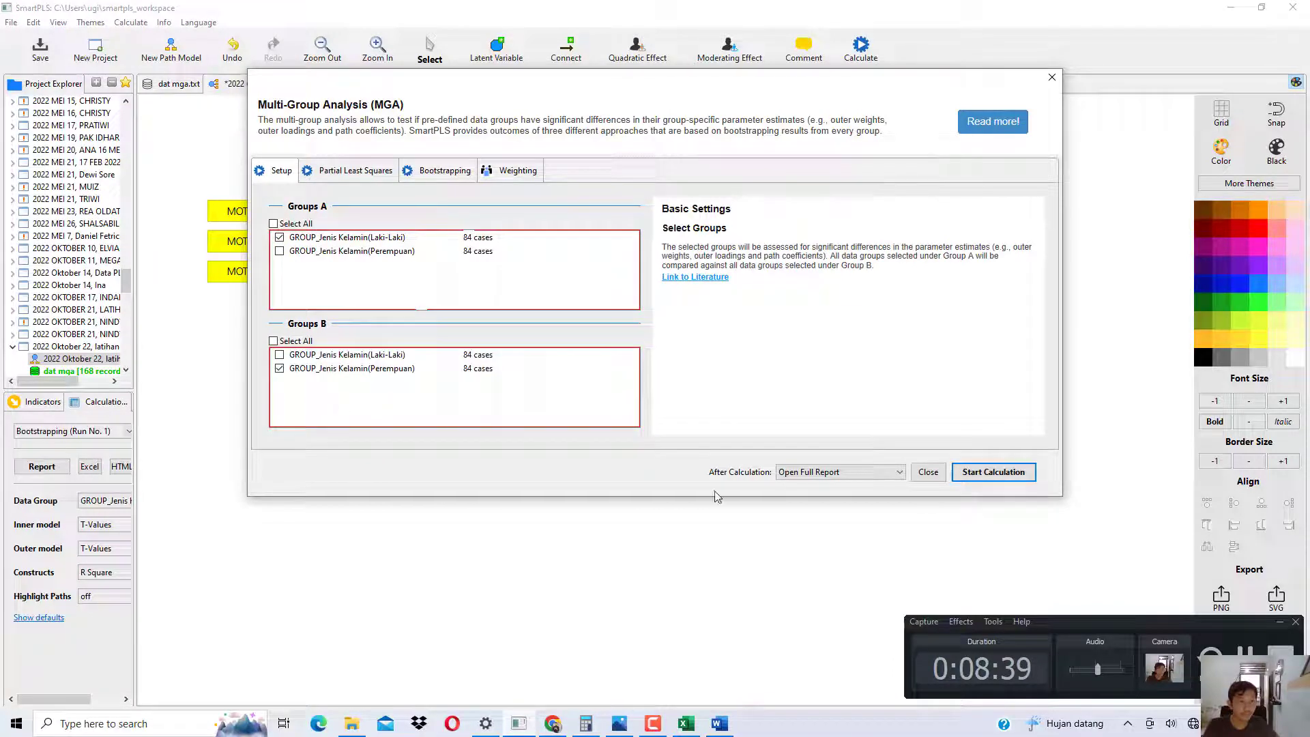
{"action": "left_click", "coordinate": [1005, 475]}
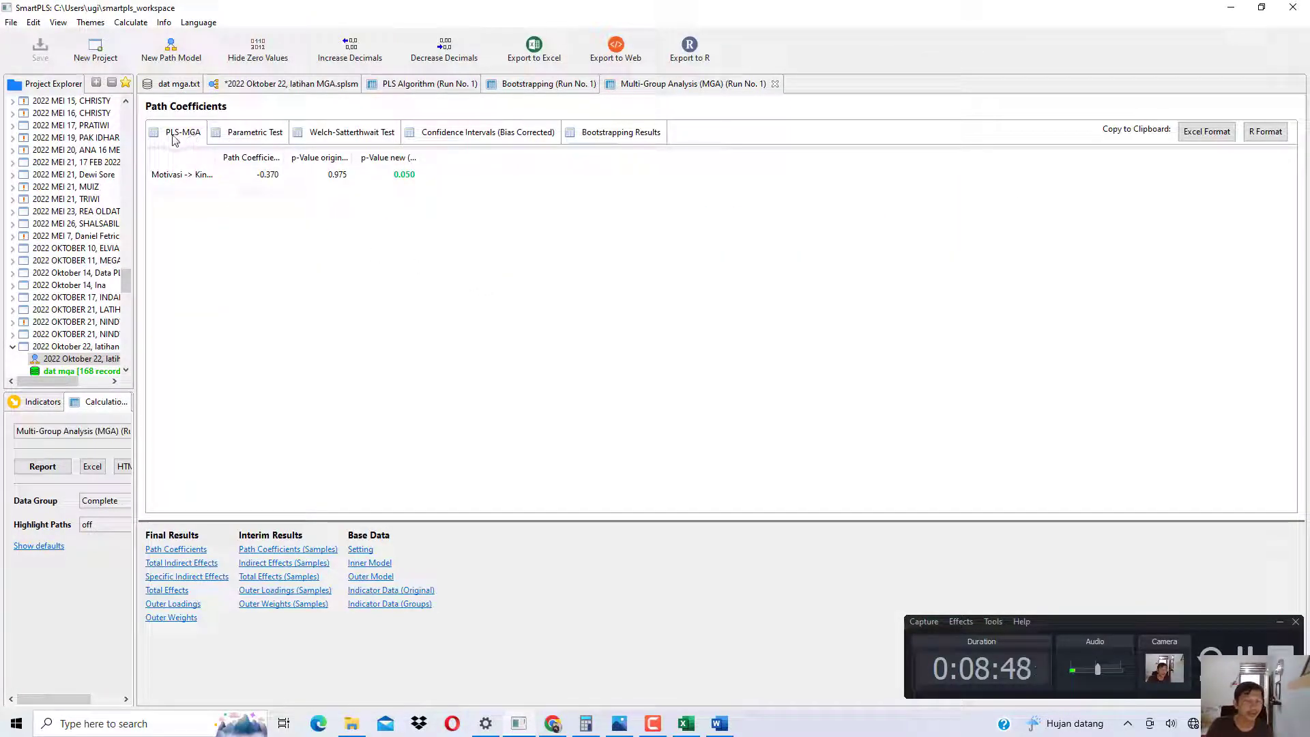
Step: Widen the new p-value column in the PLS-MGA path coefficients, check its value, and show the Parametric Test results
{"action": "left_click_drag", "start_coordinate": [422, 157], "coordinate": [561, 180]}
{"action": "left_click", "coordinate": [554, 177]}
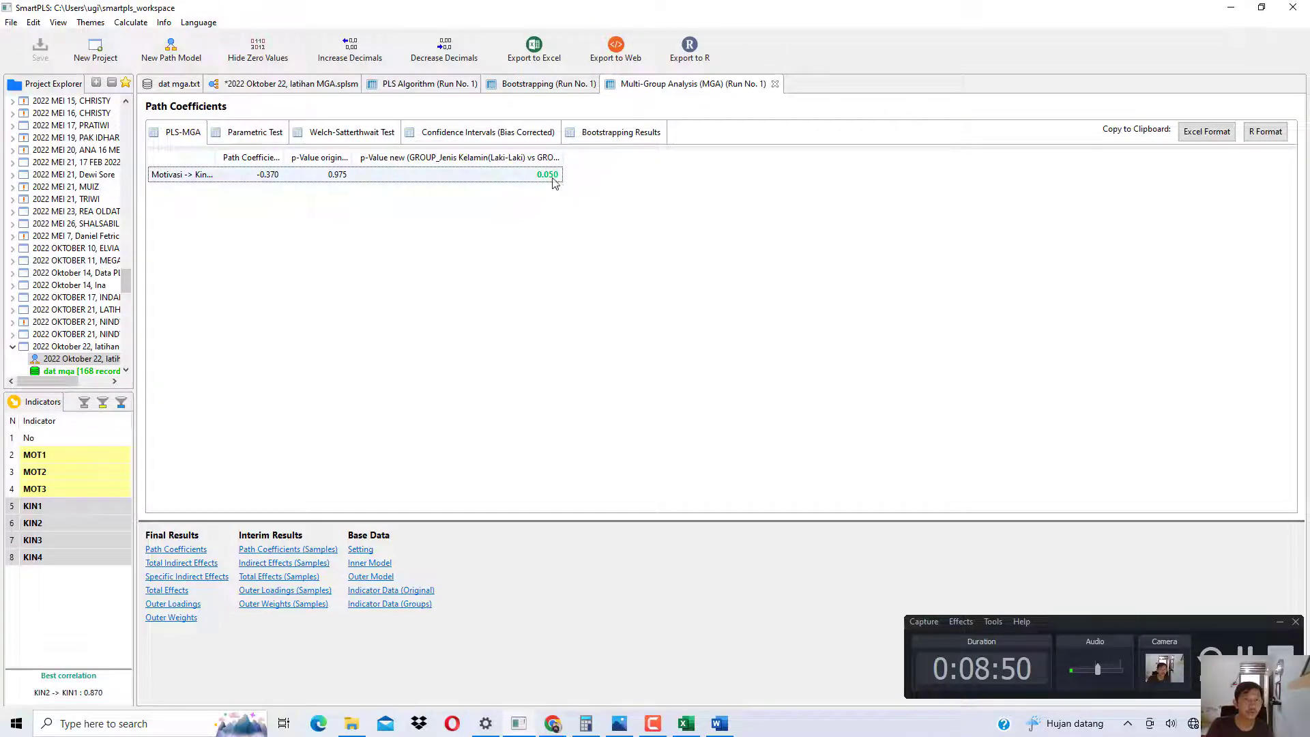
{"action": "left_click", "coordinate": [259, 133]}
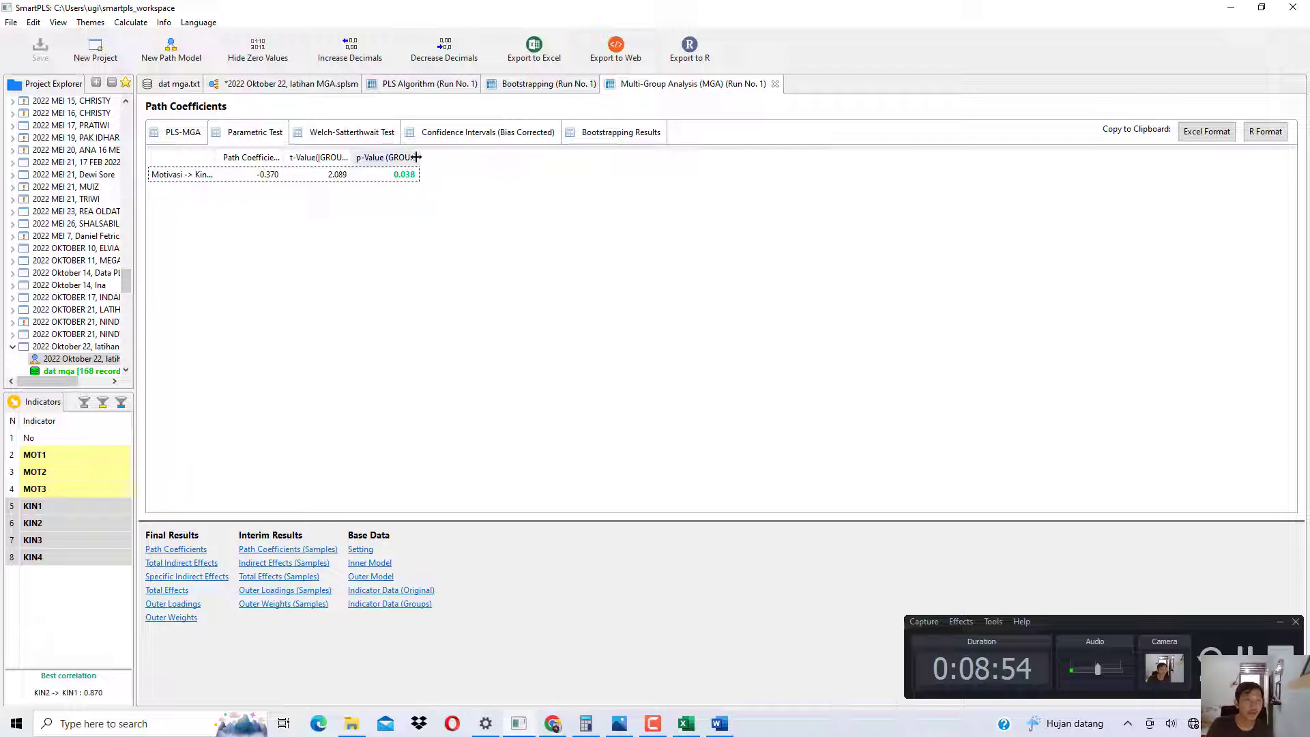
Step: Widen the p-value column in the Parametric Test results and in the Welch-Satterthwait Test results to check both p-values
{"action": "left_click_drag", "start_coordinate": [420, 157], "coordinate": [543, 166]}
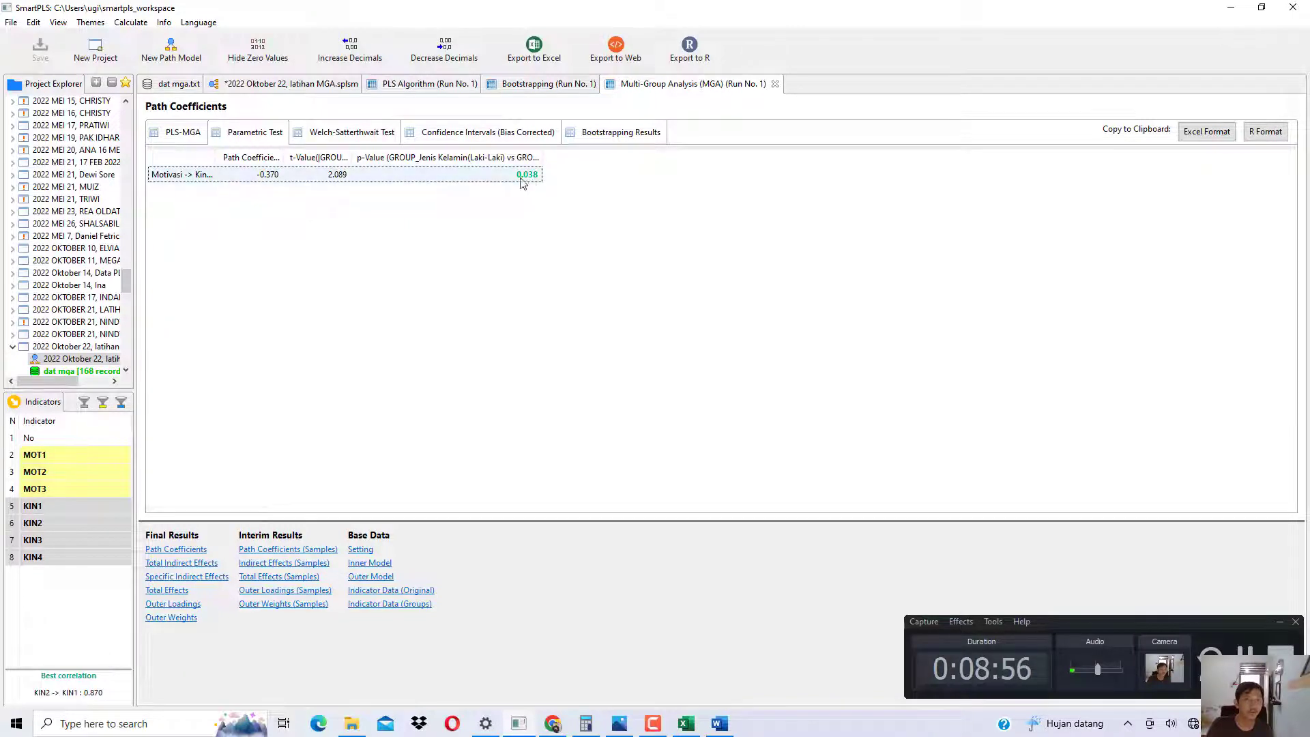
{"action": "left_click", "coordinate": [358, 132]}
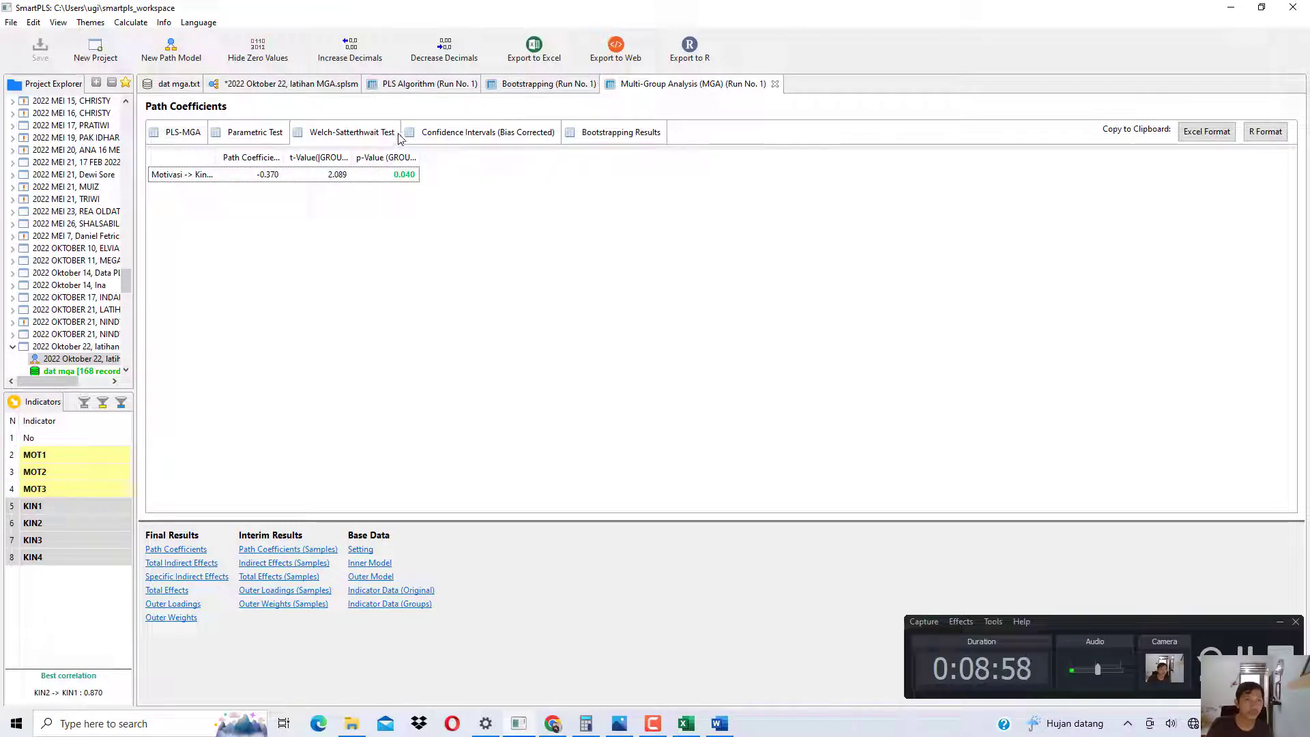
{"action": "left_click_drag", "start_coordinate": [418, 157], "coordinate": [564, 161]}
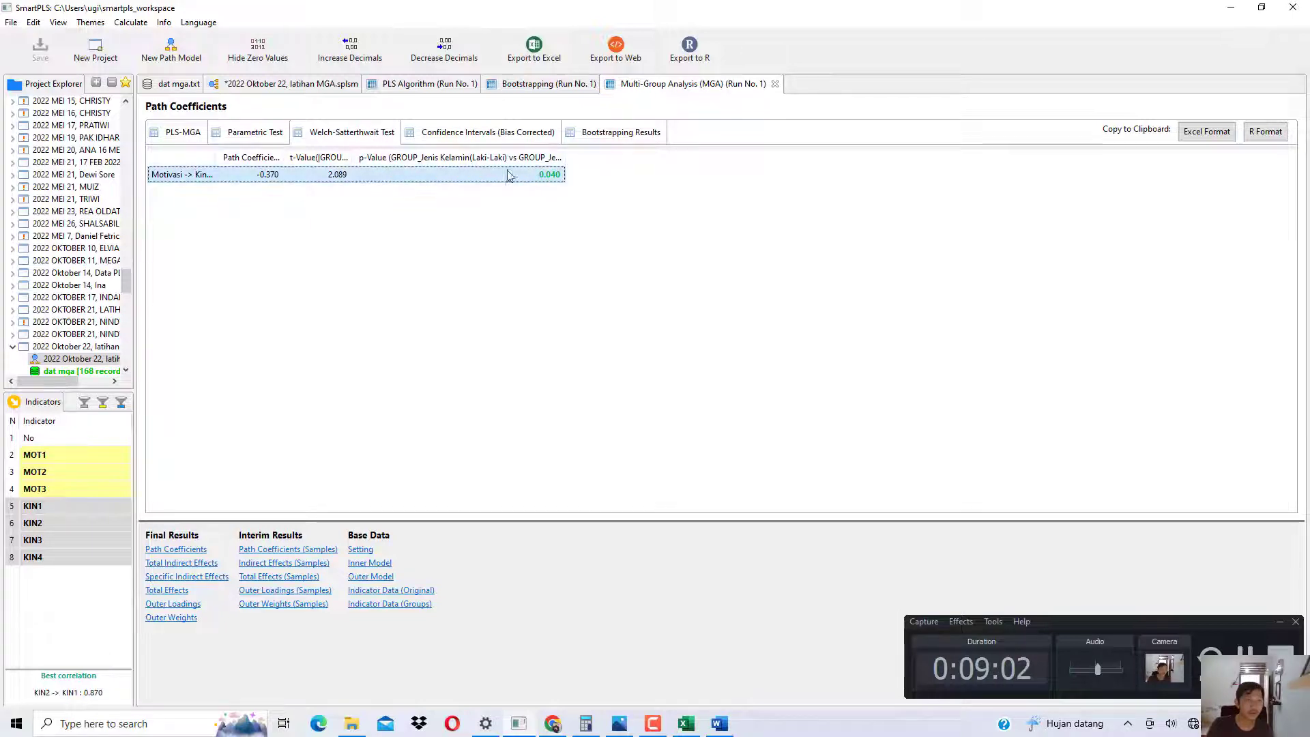
Step: Rerun the Multi-Group Analysis on the path model with Laki-Laki as group A and Perempuan as group B, opening the full report
{"action": "left_click", "coordinate": [281, 86]}
{"action": "left_click", "coordinate": [130, 22]}
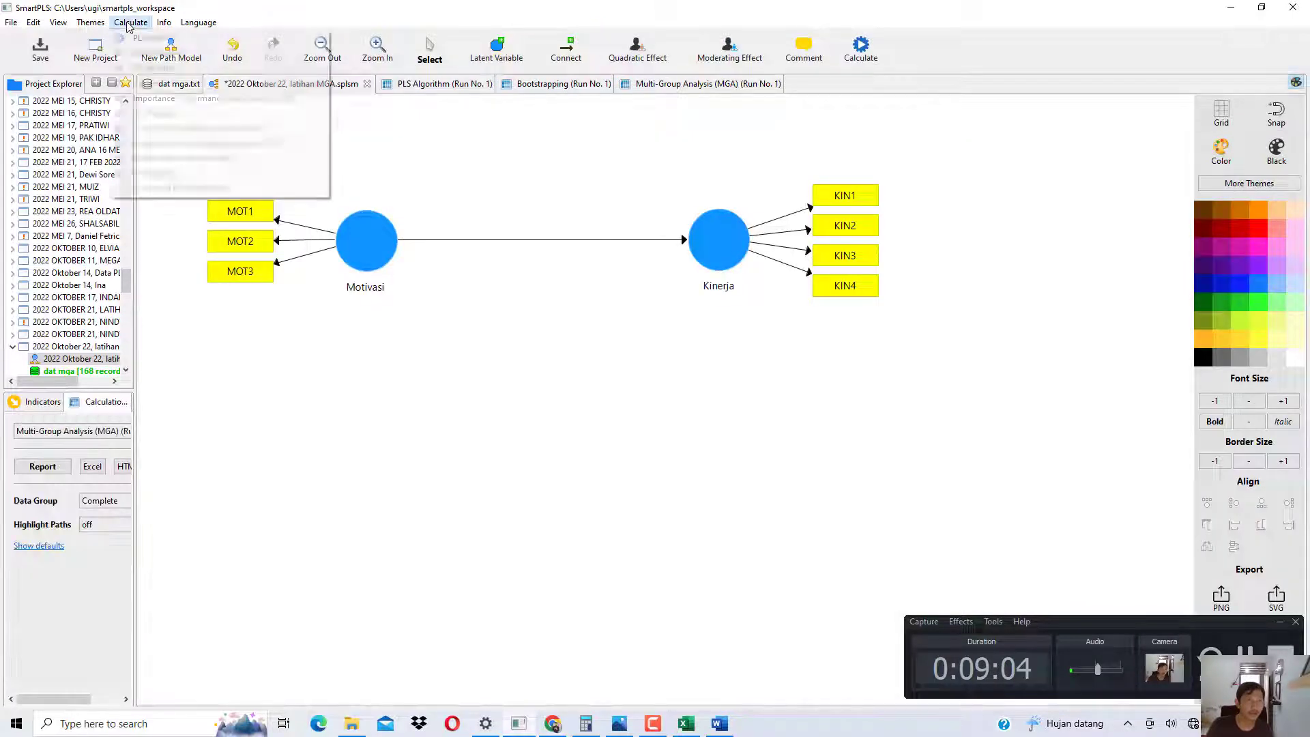
{"action": "left_click", "coordinate": [172, 157]}
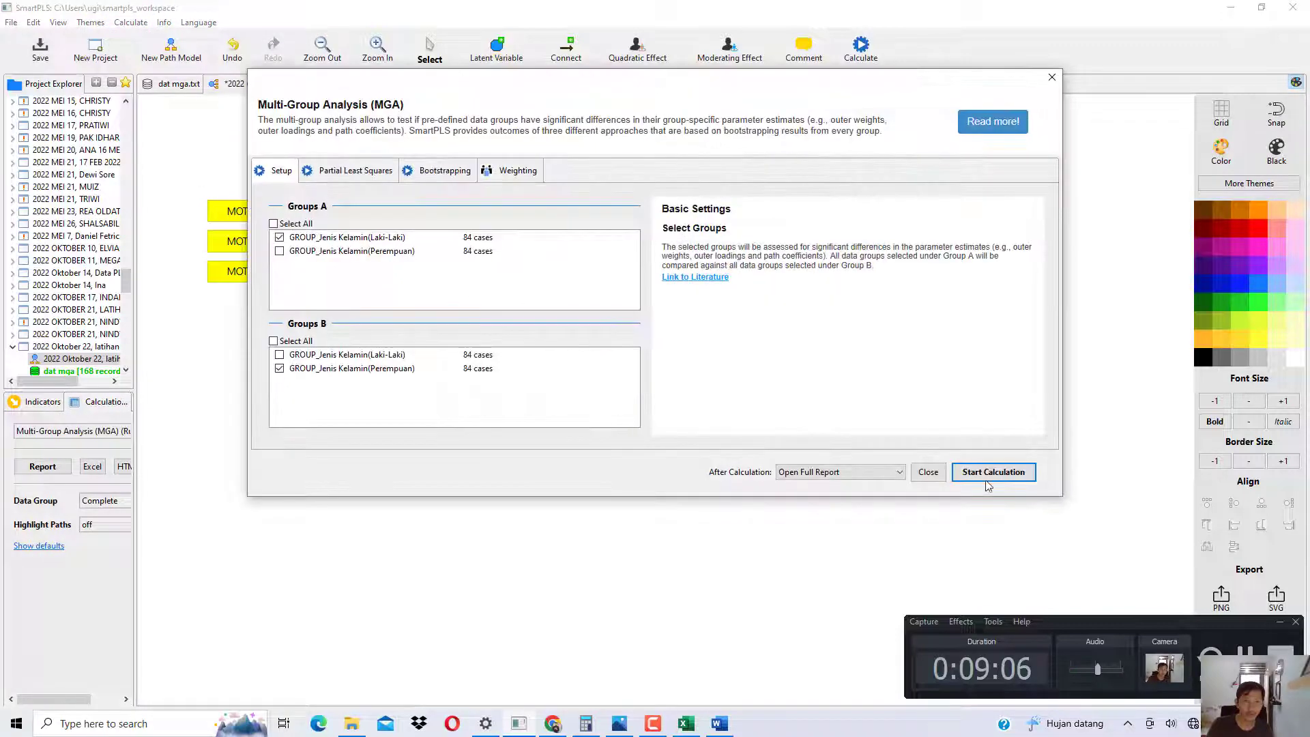
{"action": "left_click", "coordinate": [990, 475]}
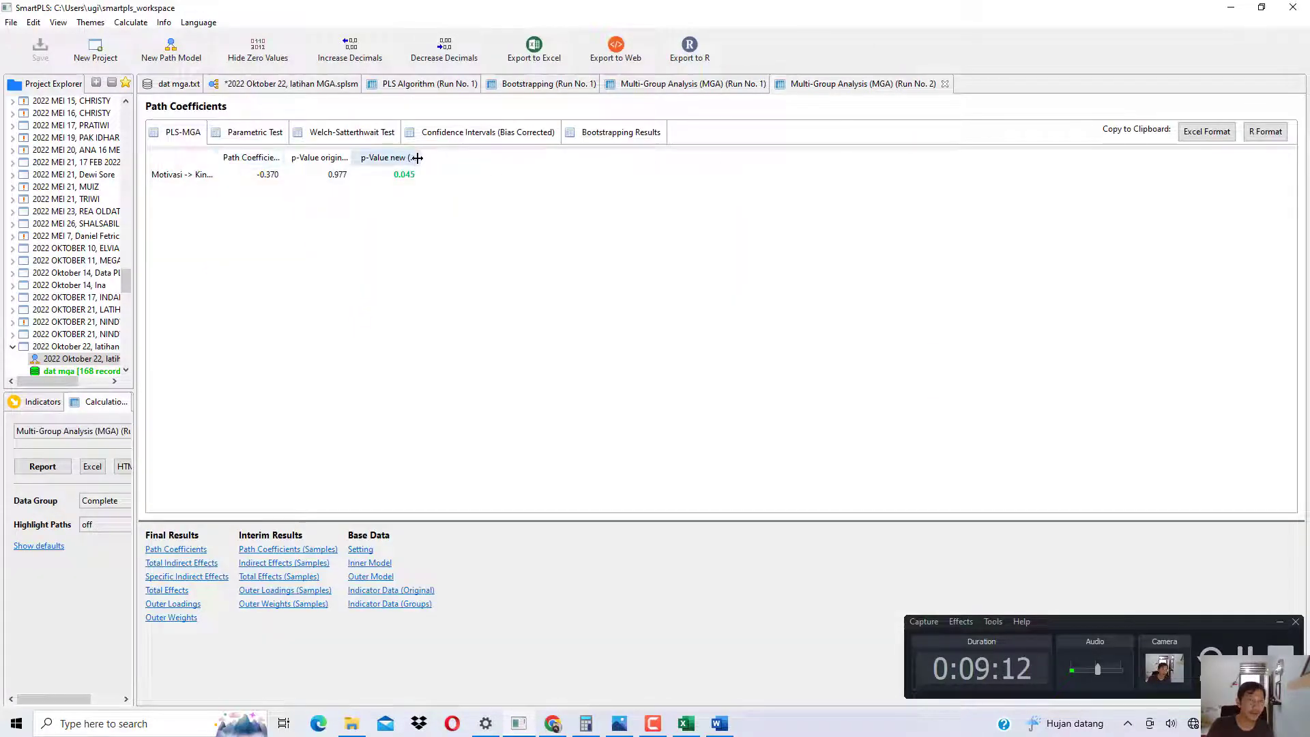
Step: In the second MGA report, widen and check the p-value columns of the PLS-MGA, Parametric Test and Welch-Satterthwait Test results
{"action": "left_click_drag", "start_coordinate": [418, 156], "coordinate": [557, 177]}
{"action": "left_click", "coordinate": [546, 177]}
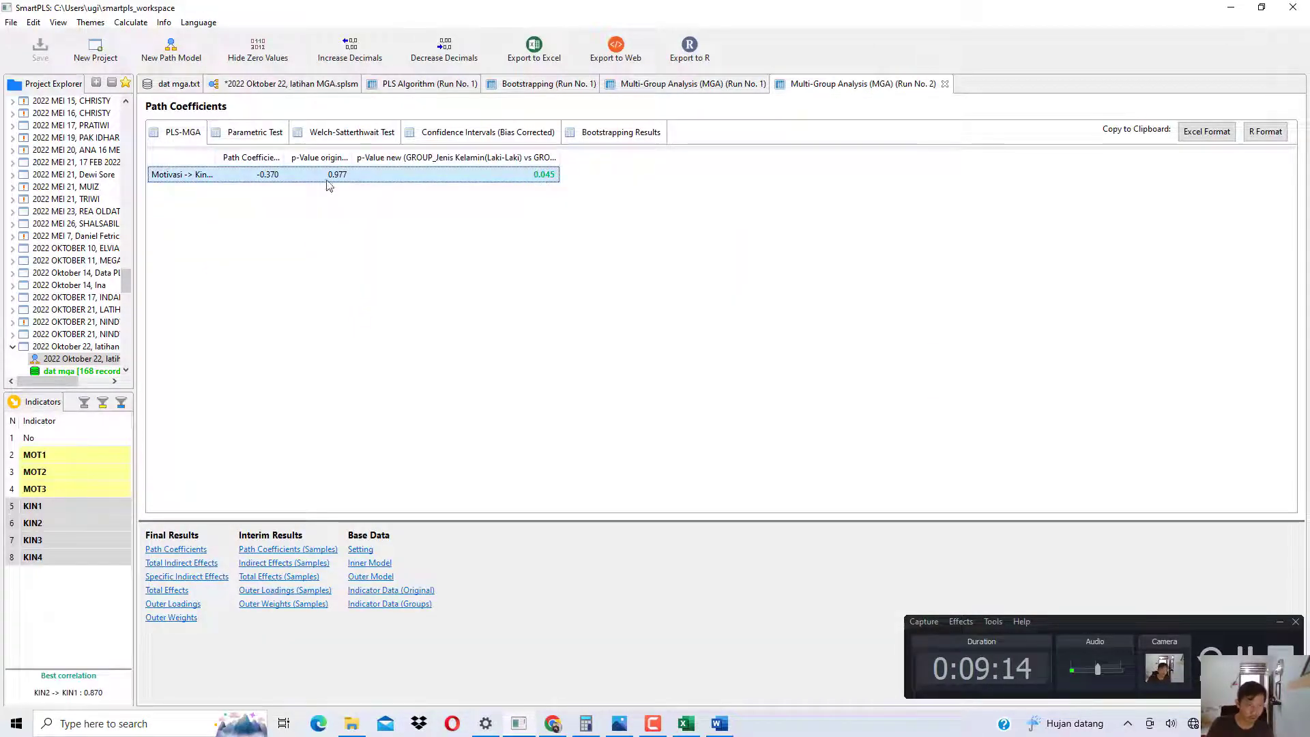
{"action": "left_click", "coordinate": [266, 131]}
{"action": "left_click_drag", "start_coordinate": [441, 158], "coordinate": [606, 176]}
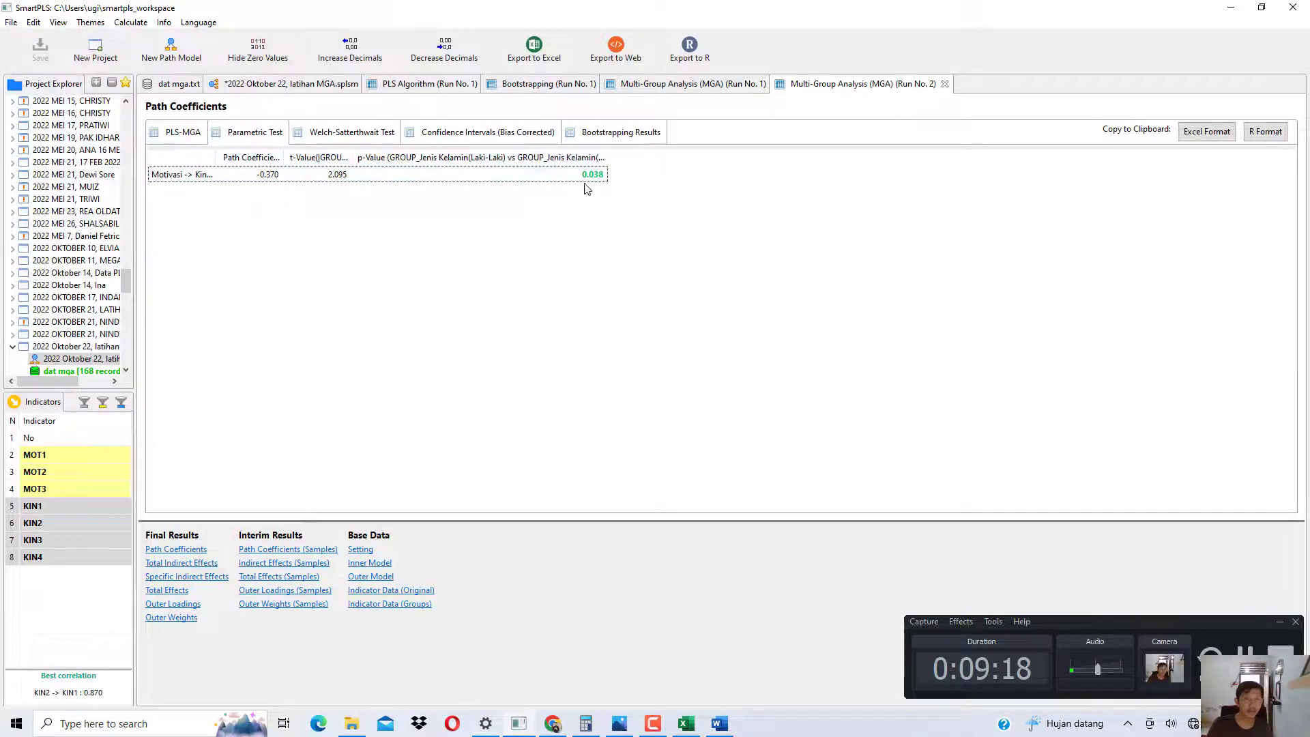
{"action": "left_click", "coordinate": [353, 135]}
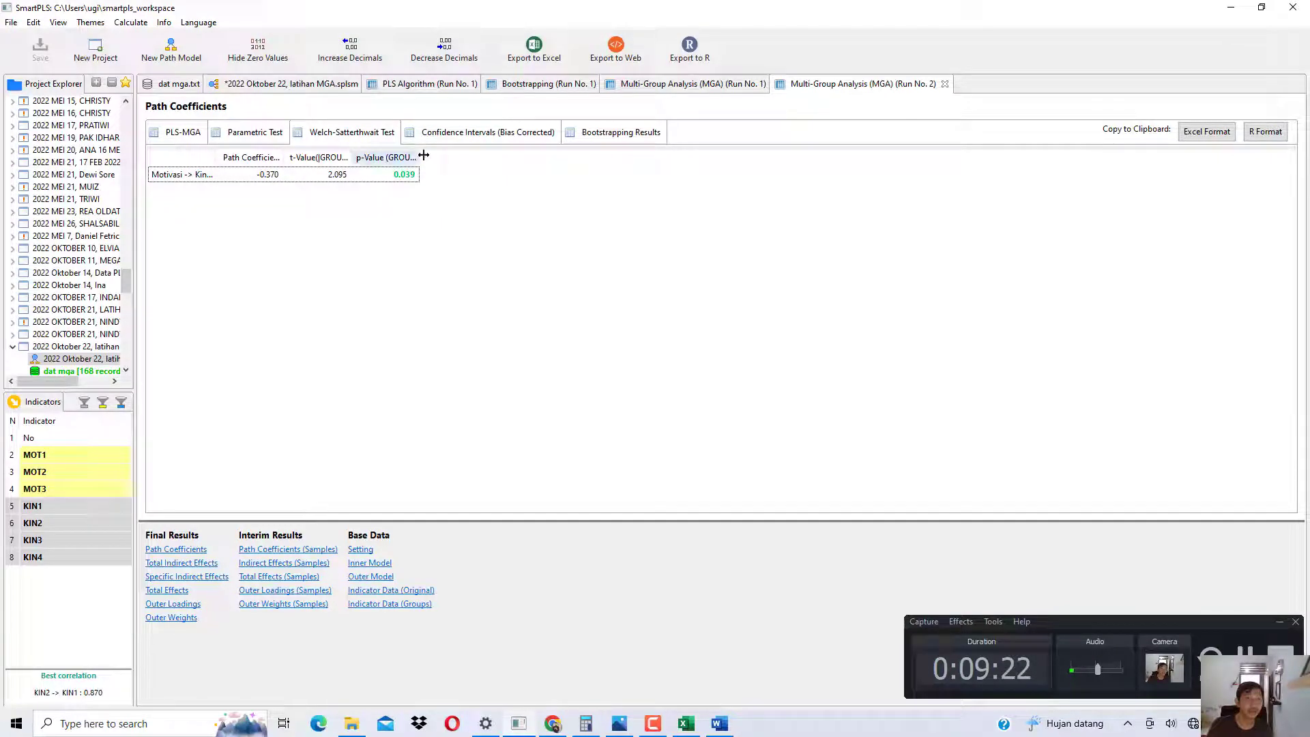
{"action": "left_click_drag", "start_coordinate": [423, 155], "coordinate": [636, 162]}
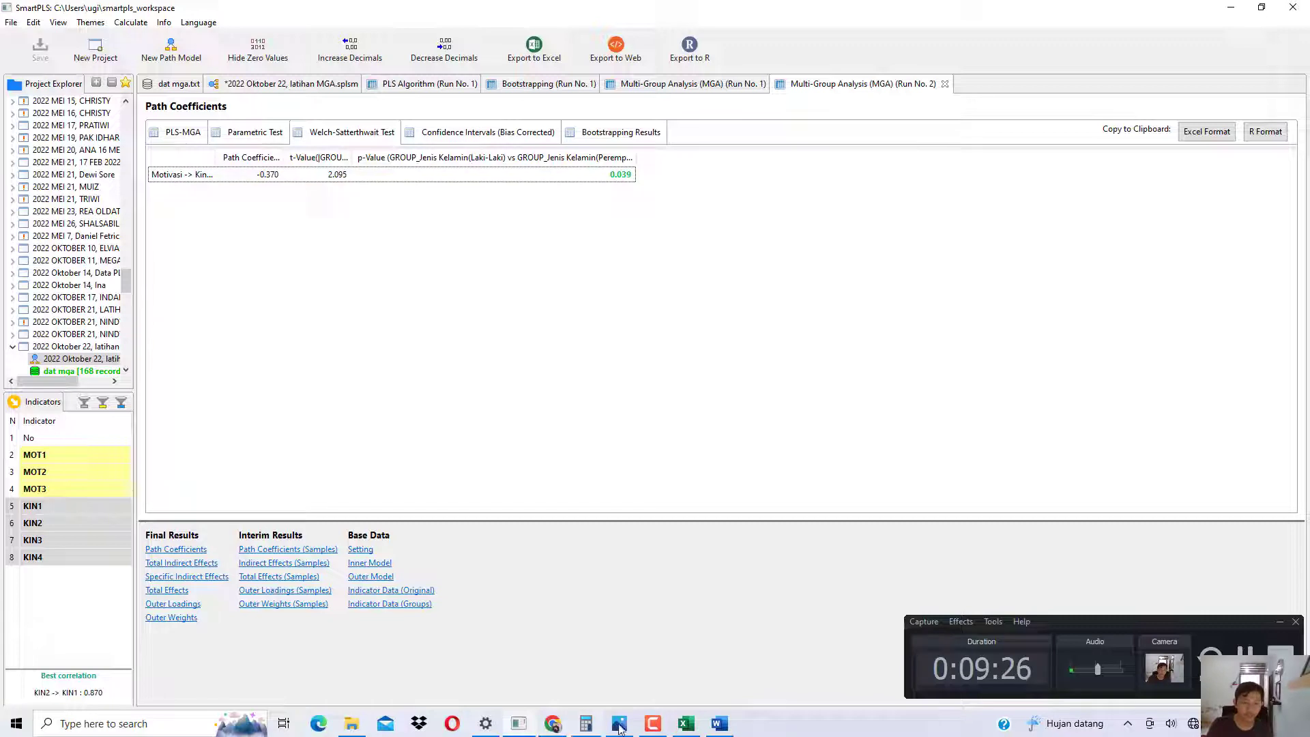
Step: Switch to the PDF in Chrome and highlight the PLS-MGA, Parametric Test and Welch-Satterthwait Test p-values in the MGA interpretation
{"action": "left_click", "coordinate": [564, 728]}
{"action": "left_click", "coordinate": [509, 480]}
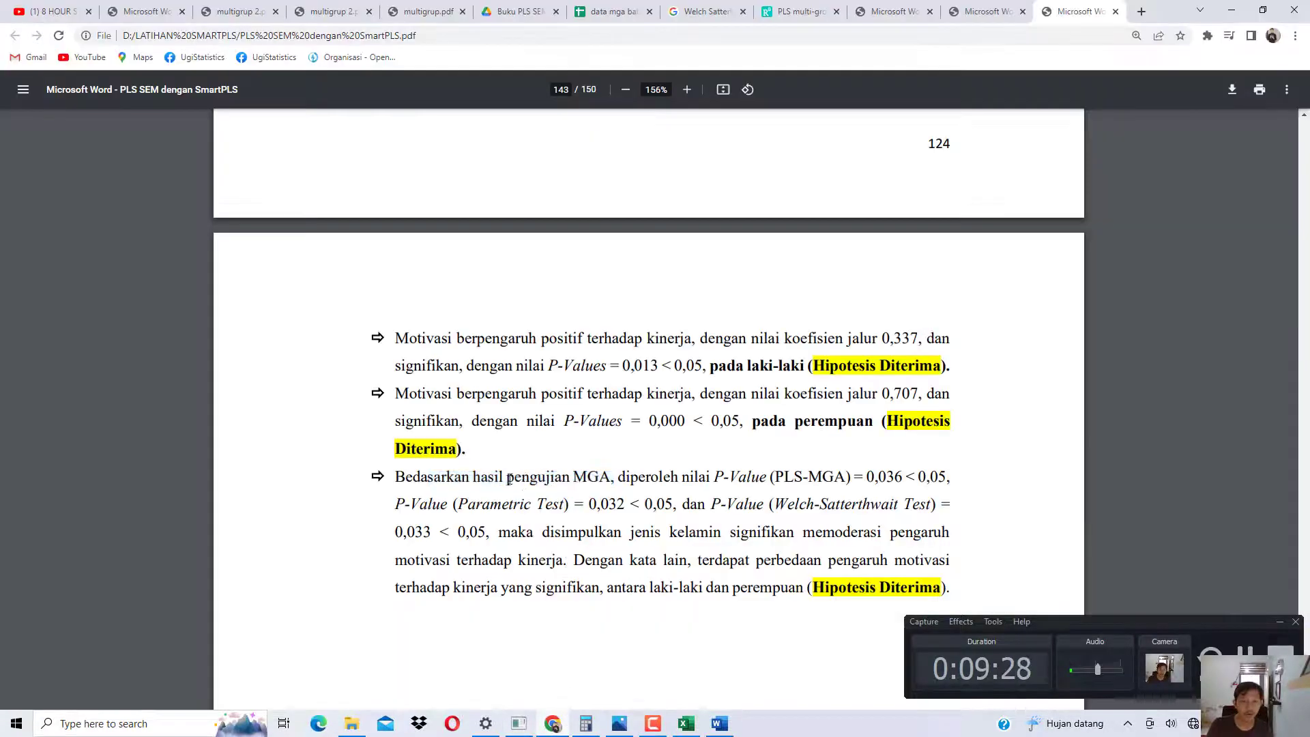
{"action": "left_click_drag", "start_coordinate": [444, 476], "coordinate": [953, 476]}
{"action": "left_click", "coordinate": [861, 486]}
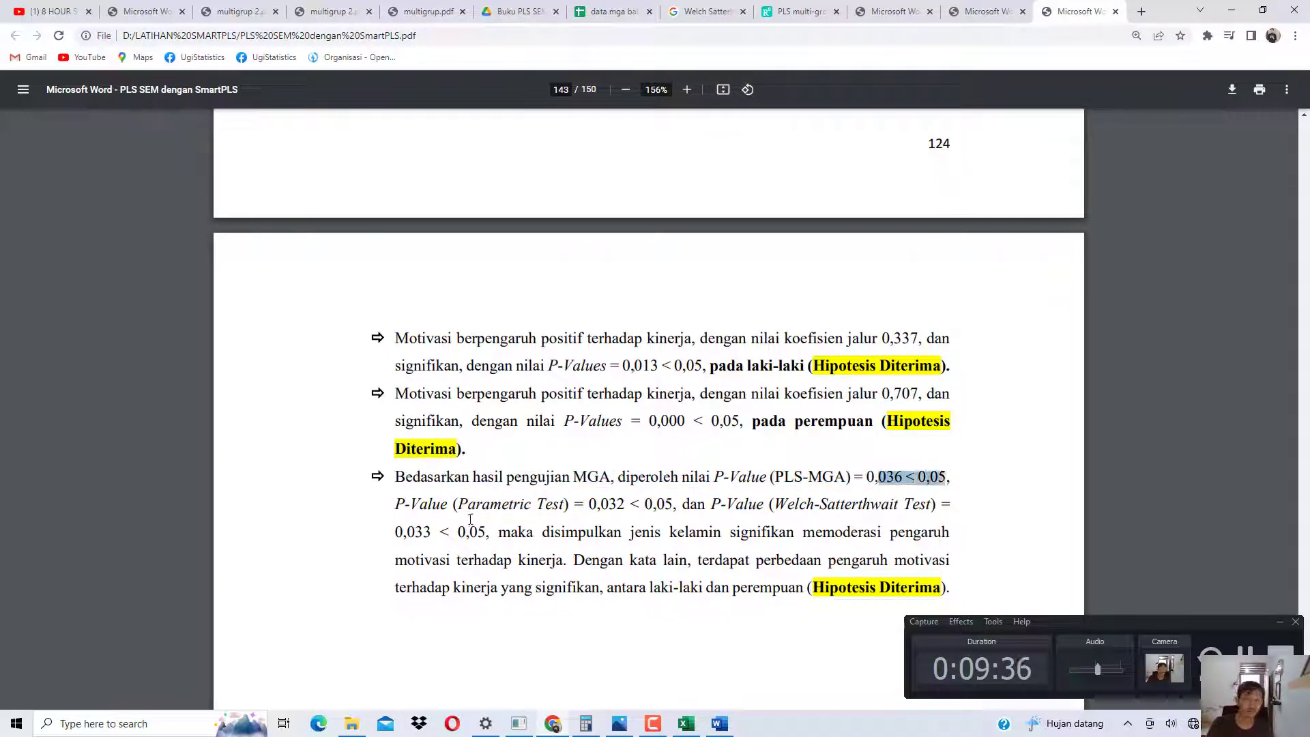
{"action": "left_click_drag", "start_coordinate": [447, 505], "coordinate": [652, 501]}
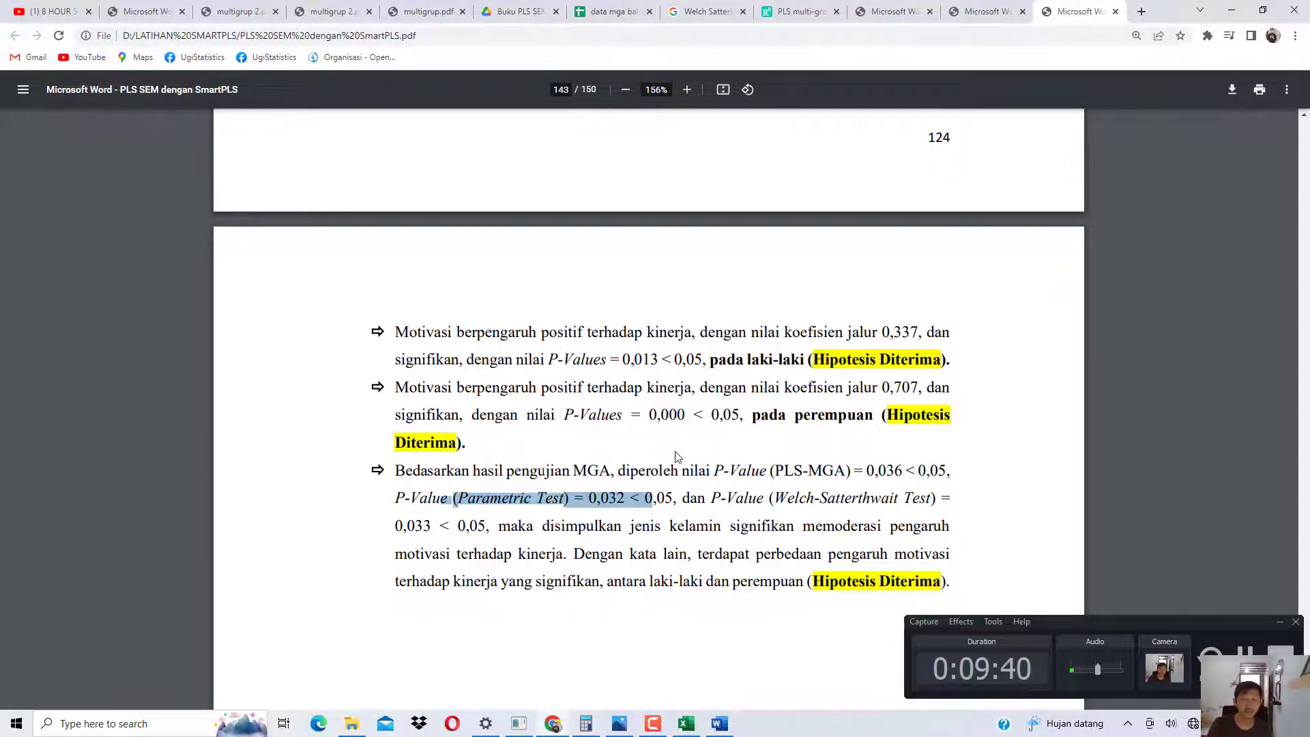
{"action": "scroll", "coordinate": [679, 460], "scroll_direction": "down", "scroll_amount": 2}
{"action": "left_click", "coordinate": [708, 368]}
{"action": "left_click_drag", "start_coordinate": [707, 368], "coordinate": [874, 368]}
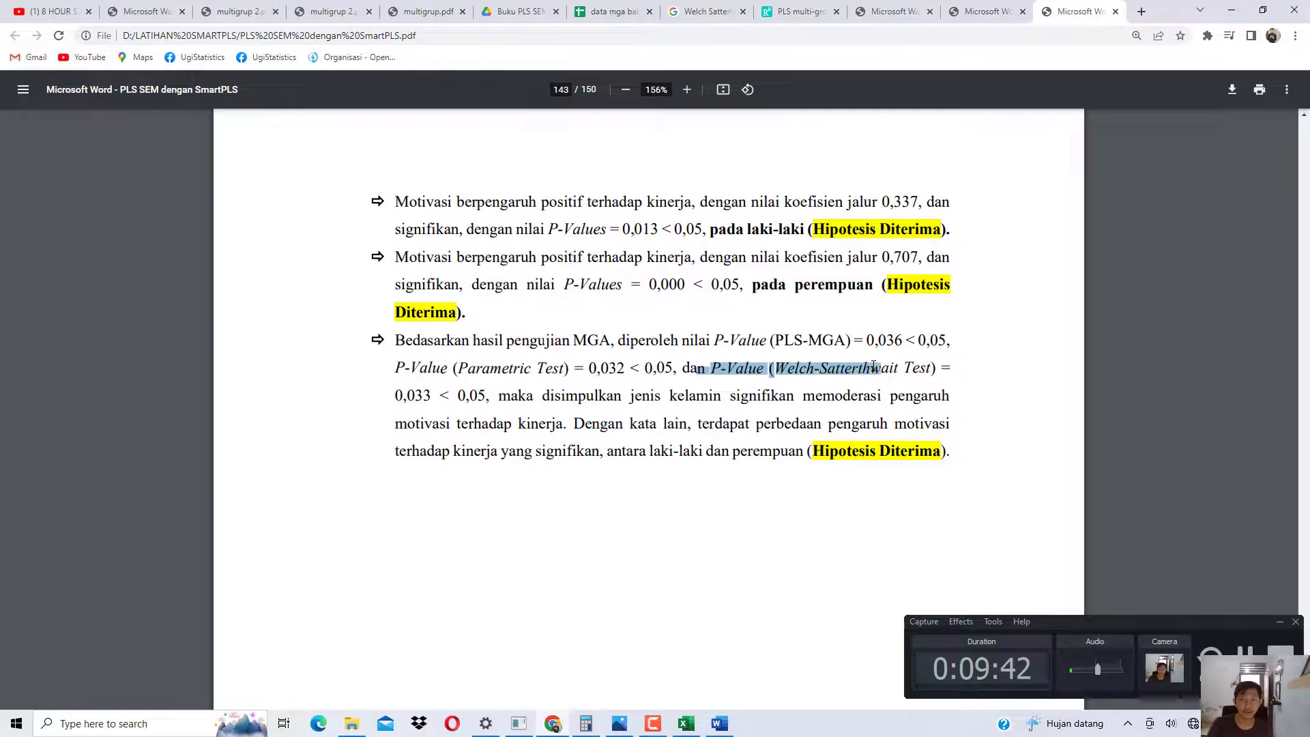
{"action": "left_click_drag", "start_coordinate": [395, 396], "coordinate": [627, 408]}
Step: Highlight the MGA conclusion phrases on gender moderating motivasi's effect on kinerja and on the significant difference between laki-laki and perempuan
{"action": "left_click_drag", "start_coordinate": [634, 396], "coordinate": [858, 395]}
{"action": "left_click_drag", "start_coordinate": [420, 425], "coordinate": [552, 423]}
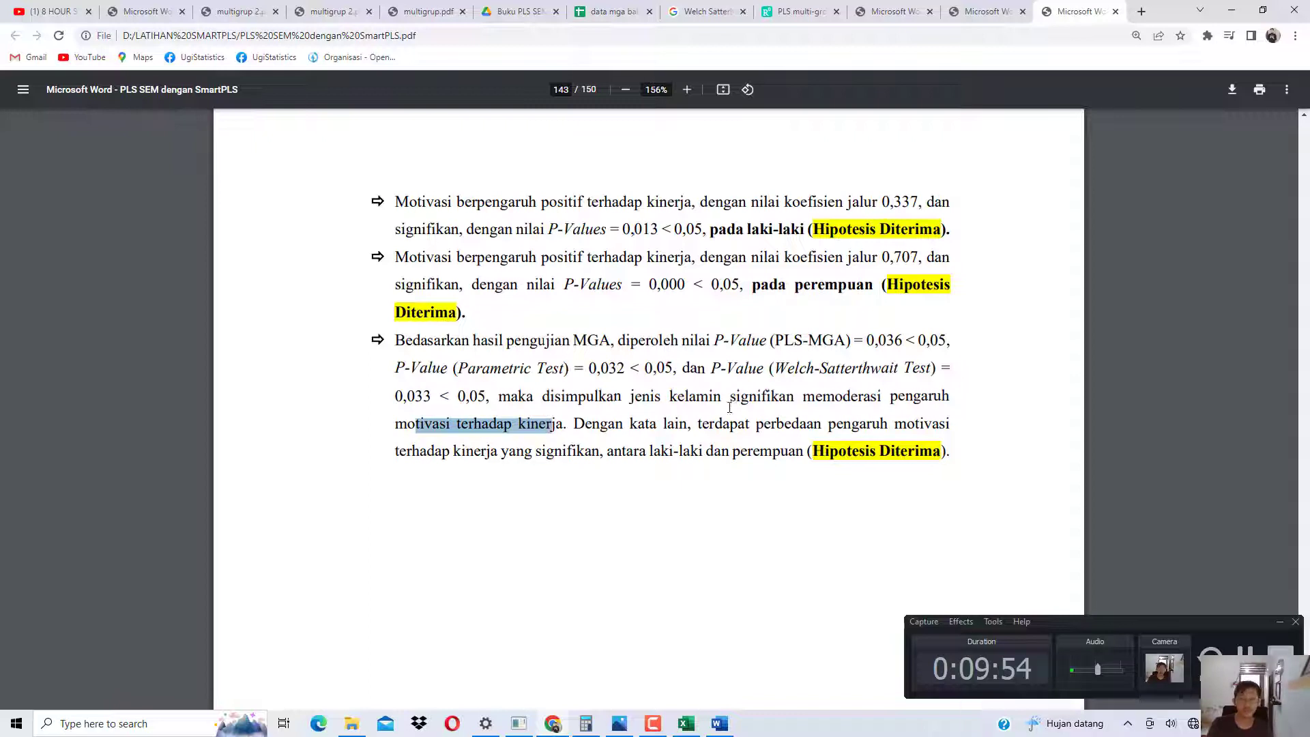
{"action": "left_click_drag", "start_coordinate": [756, 422], "coordinate": [920, 424]}
{"action": "left_click_drag", "start_coordinate": [461, 452], "coordinate": [601, 448]}
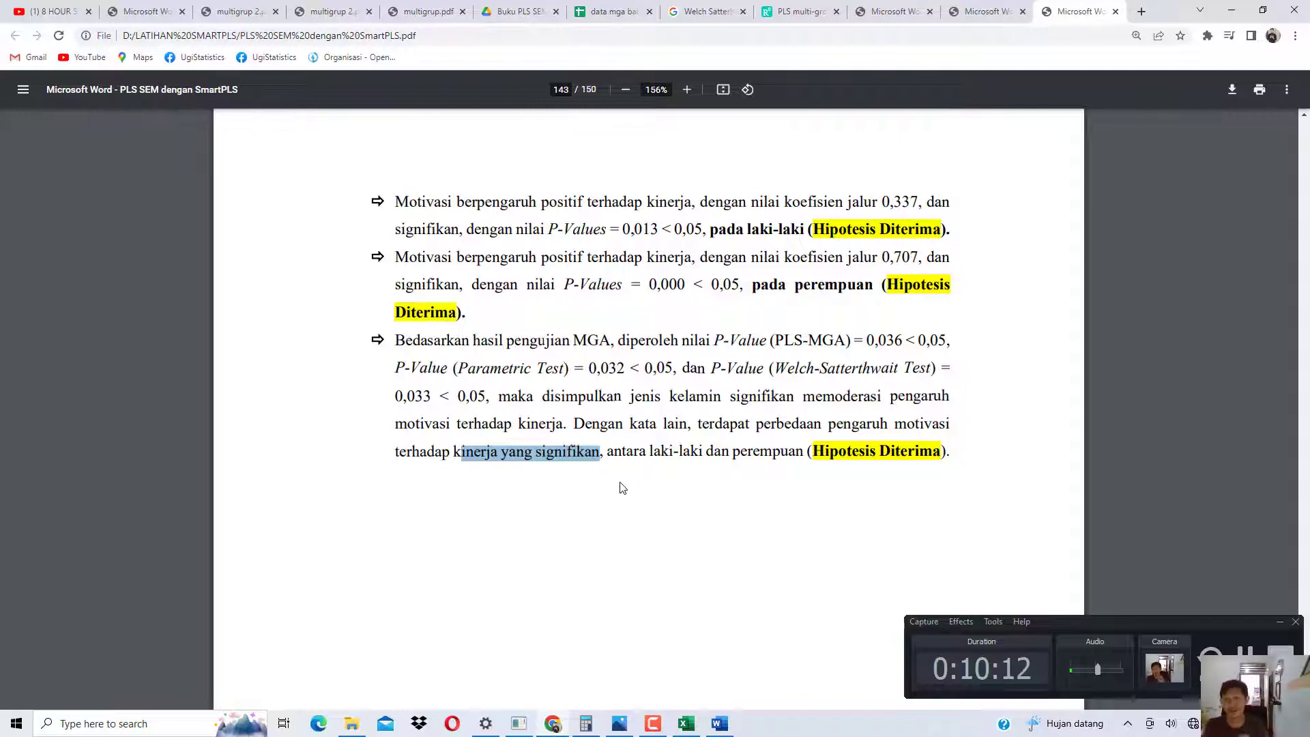
{"action": "scroll", "coordinate": [618, 484], "scroll_direction": "up", "scroll_amount": 20}
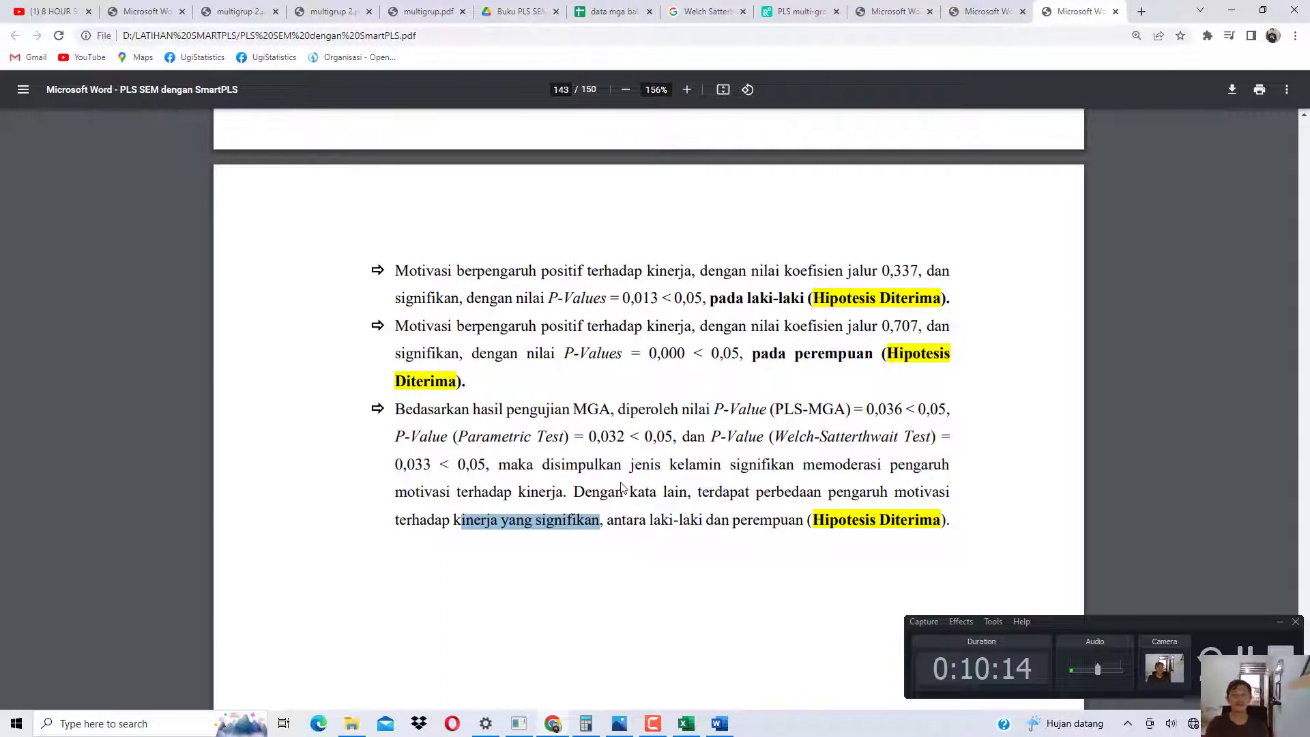